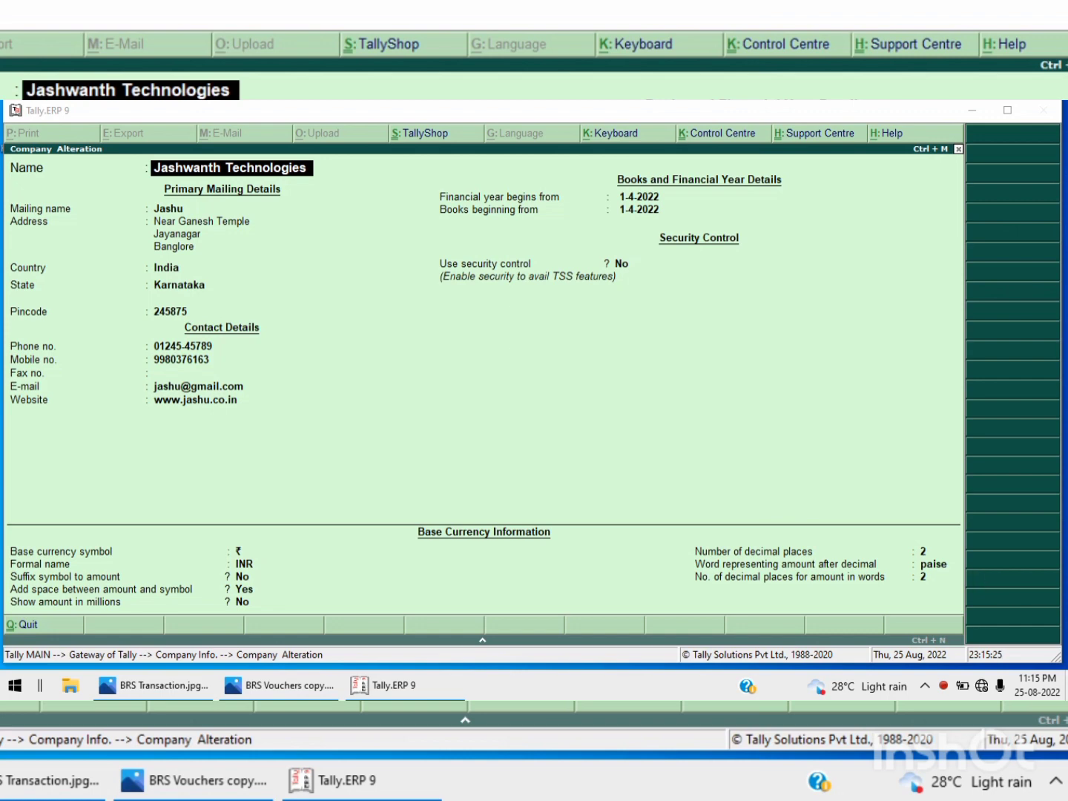
Examine the BRS Transaction and BRS Vouchers copy images for the entries, accounts, voucher types and amounts, and return to Tally.ERP 9.
left_click(156, 685)
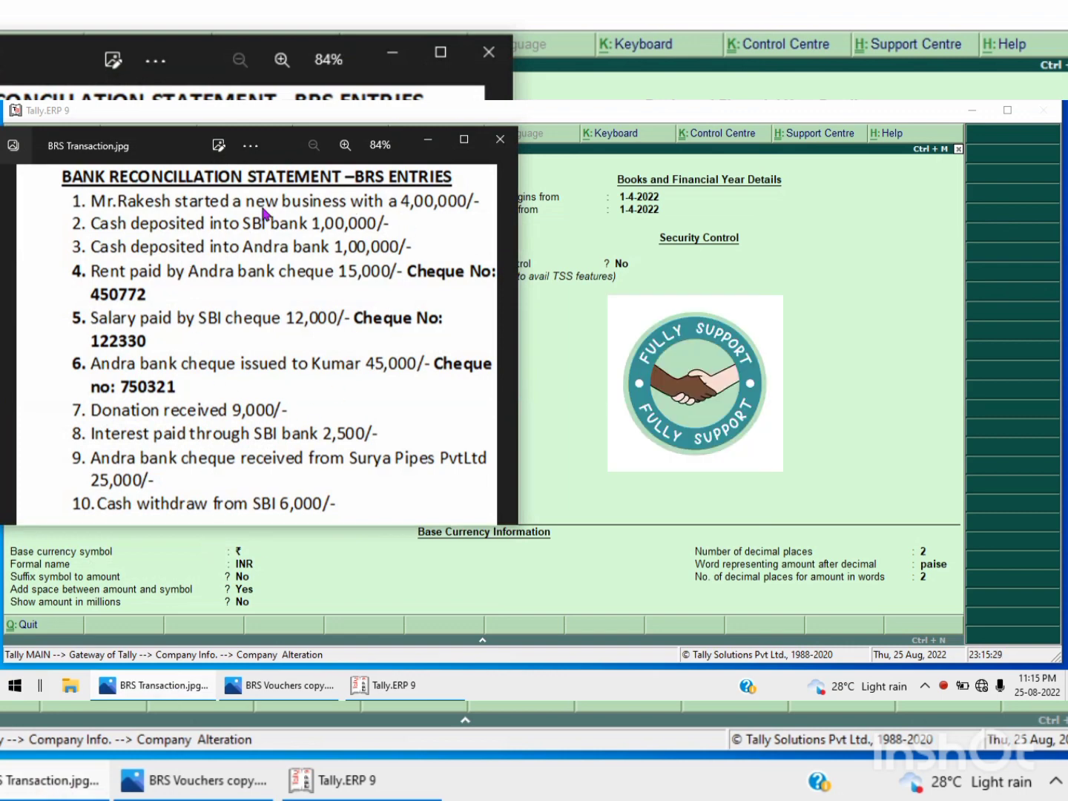
left_click(249, 685)
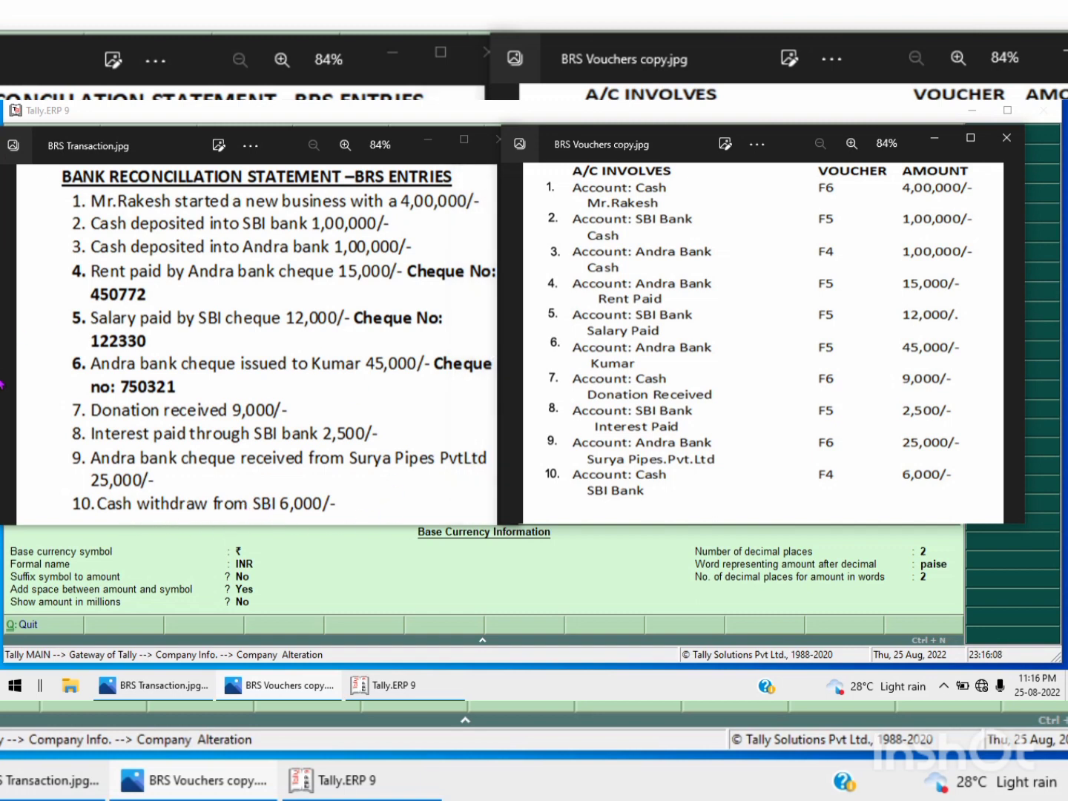
left_click(430, 143)
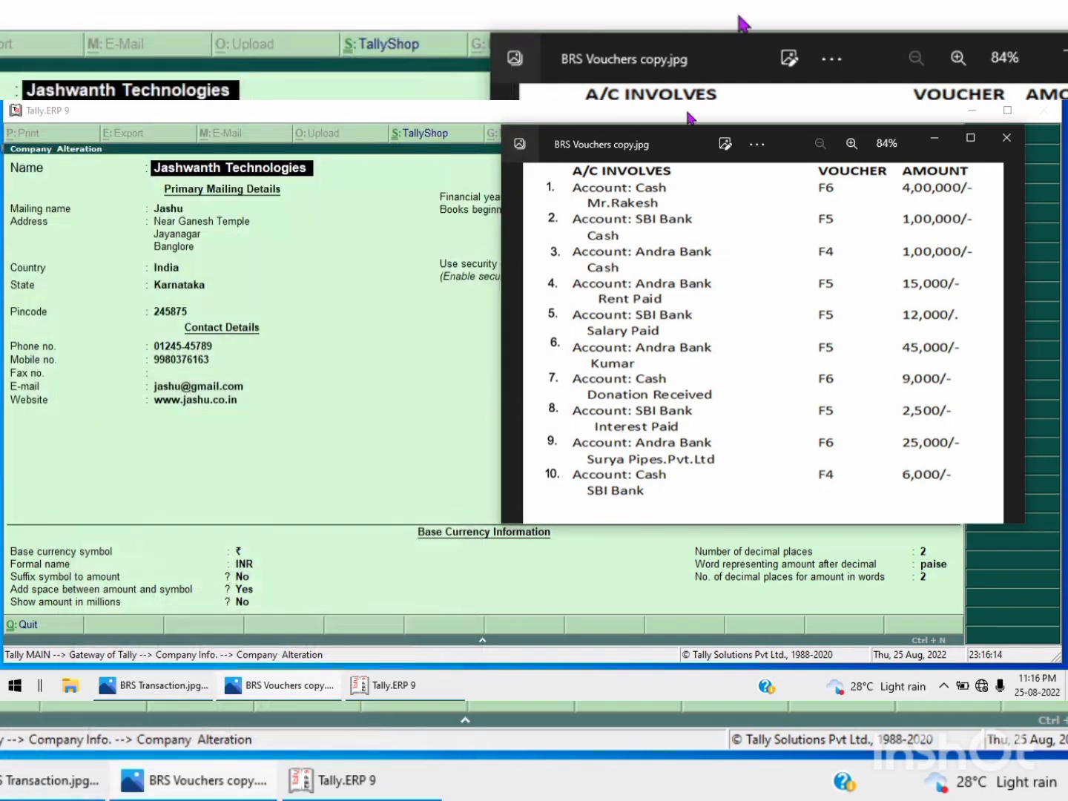
left_click(951, 141)
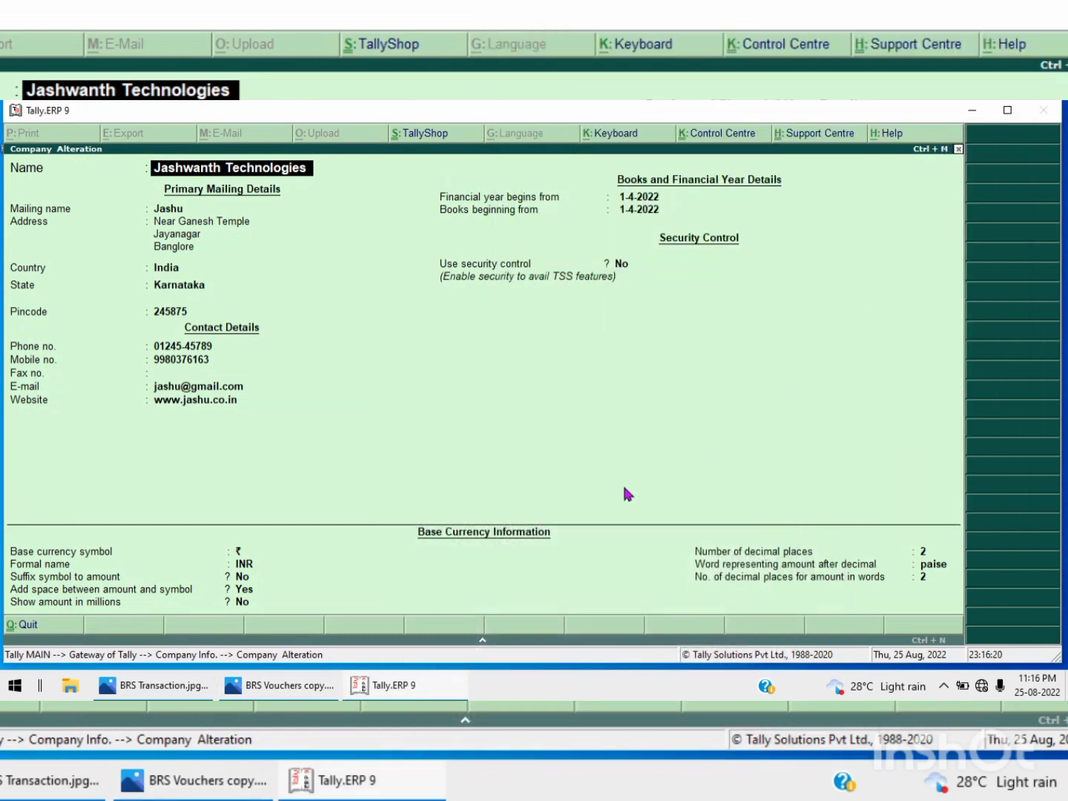
Accept the company alteration for Jashwanth Technologies with its existing details and return to the Gateway of Tally.
key("Return")
key("Return")
key("Return")
key("Return")
key("Return")
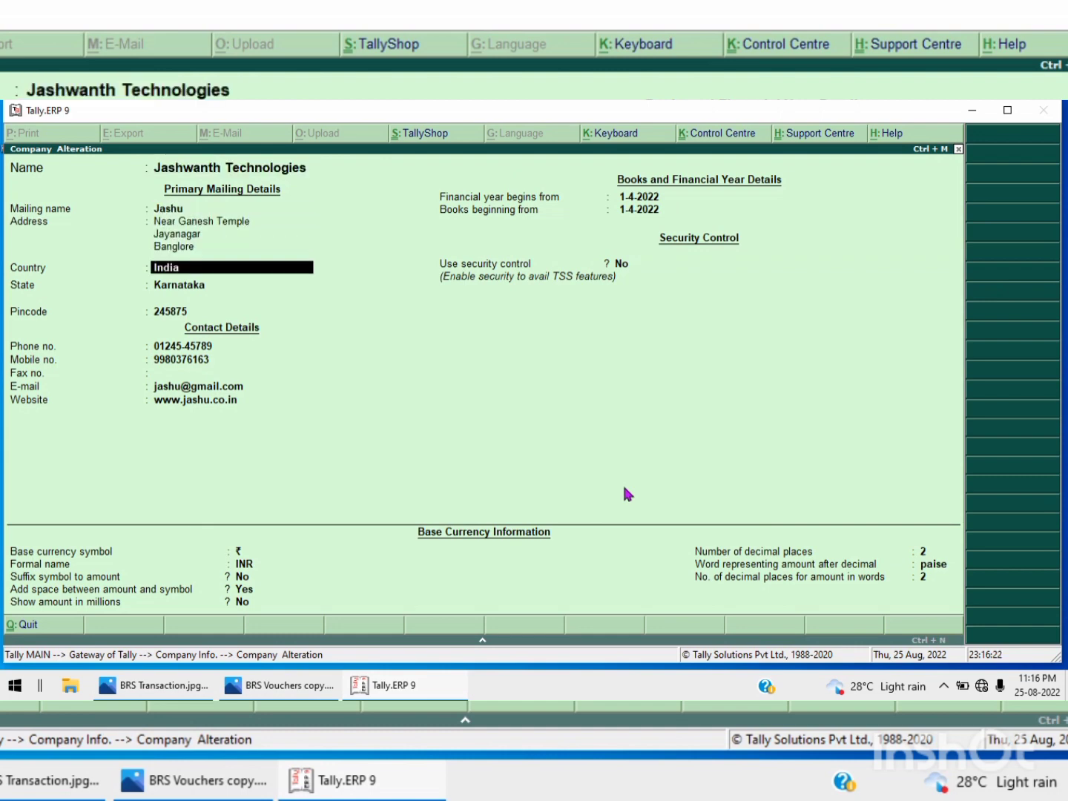
key("Return")
key("Return")
key("Return")
key("Return")
key("Return")
key("Return")
key("Return")
key("Return")
key("Return")
key("Return")
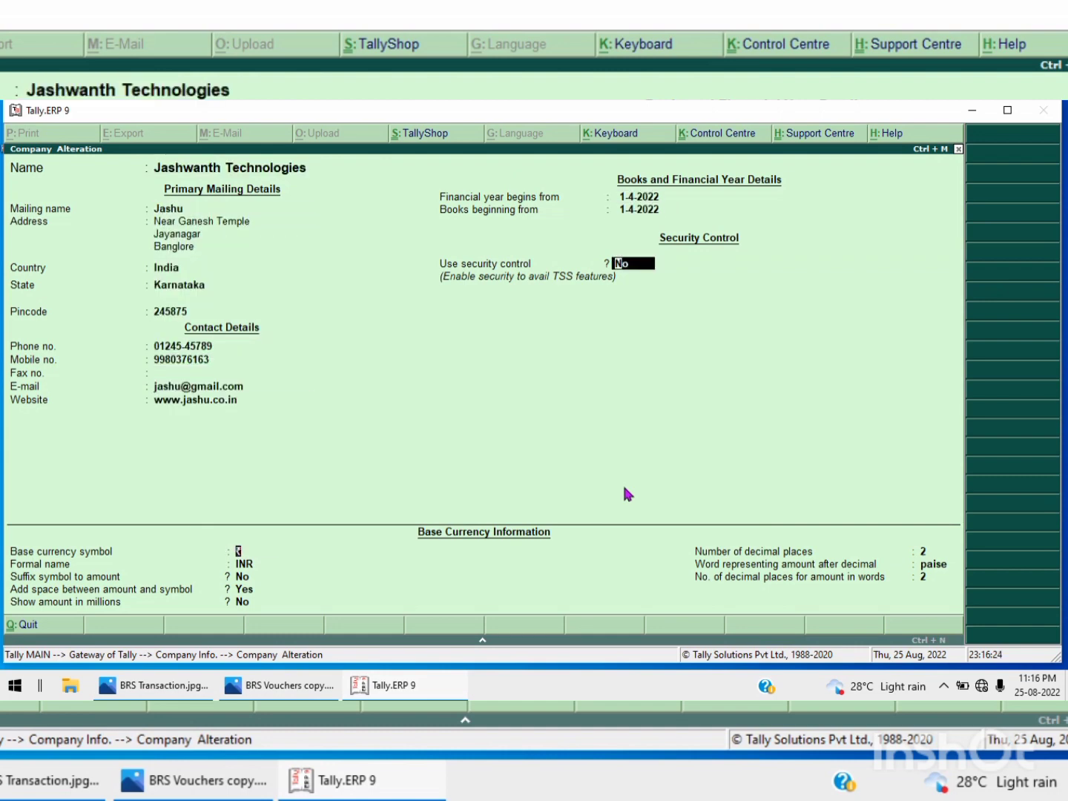
key("Return")
key("Return")
key("Return")
key("Return")
key("Return")
key("Return")
key("Return")
key("Return")
key("Return")
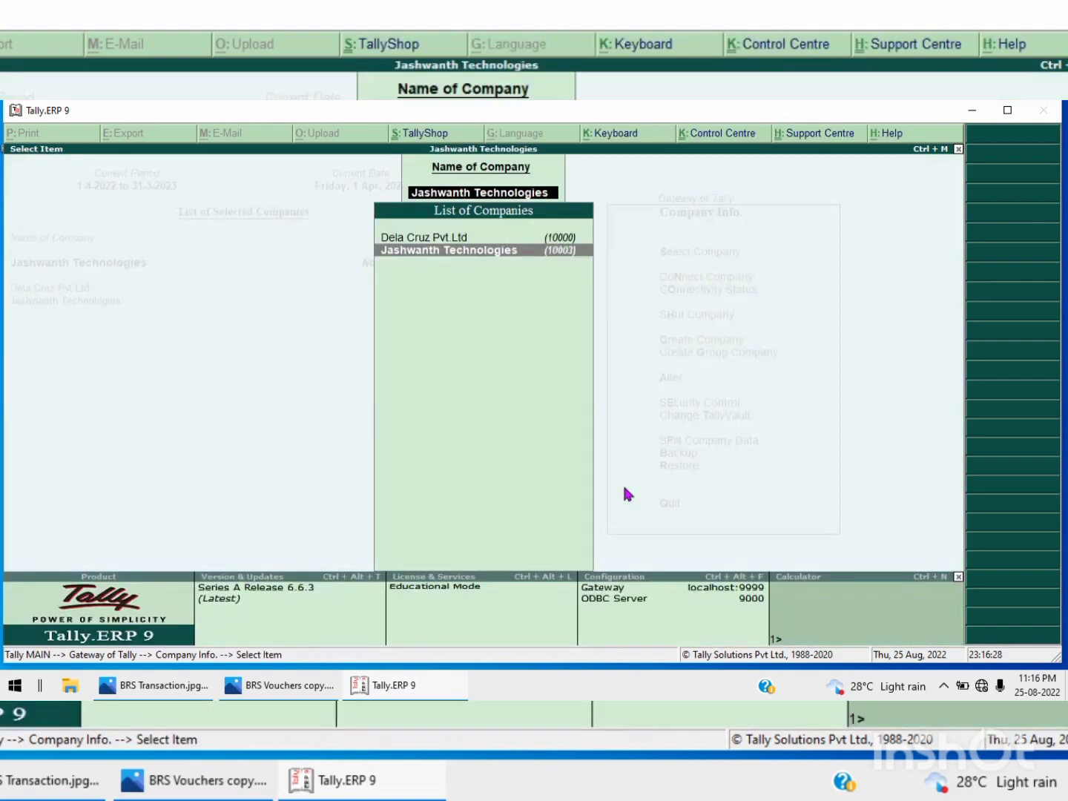
key("Escape")
key("Escape")
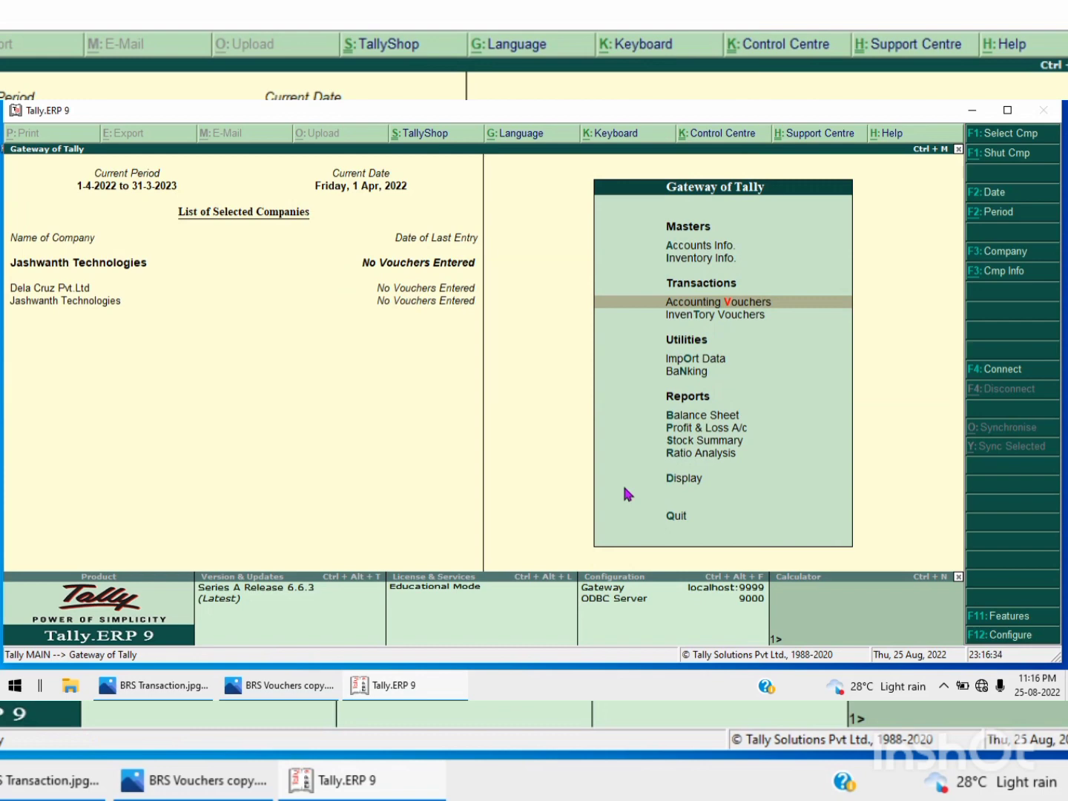
Open a receipt voucher and configure it with single entry mode set to Yes and Cr/Dr instead of To/By set to No.
key("Return")
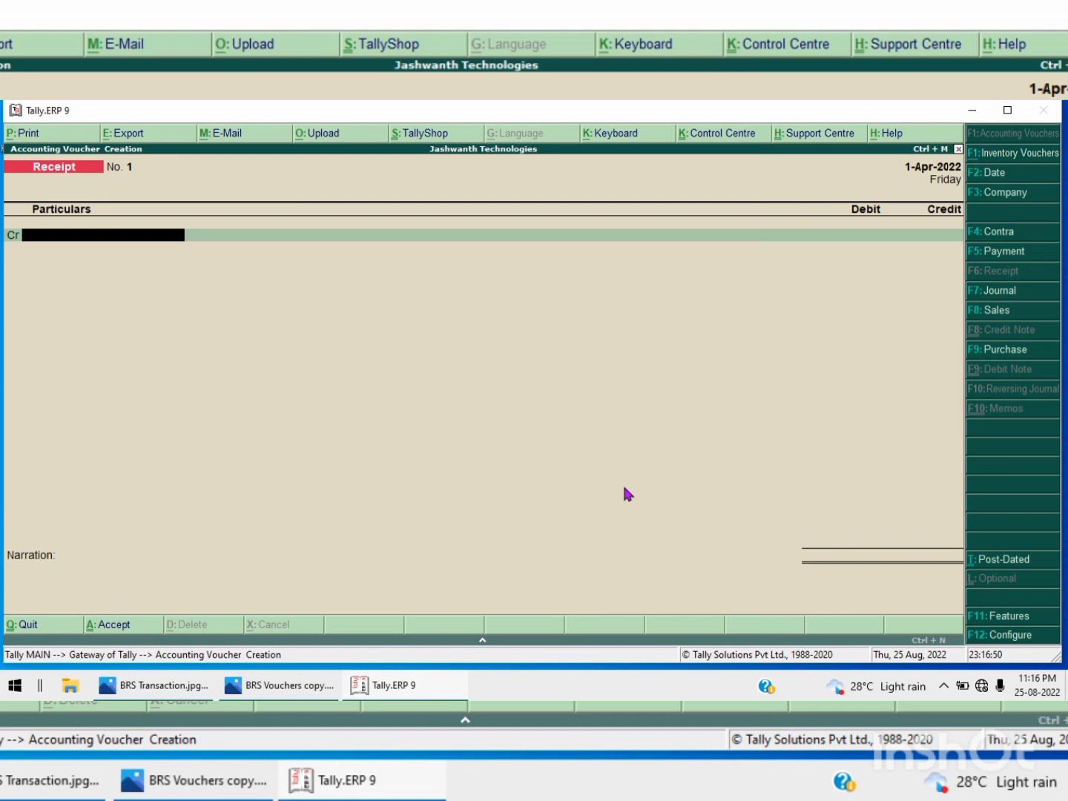
key("F12")
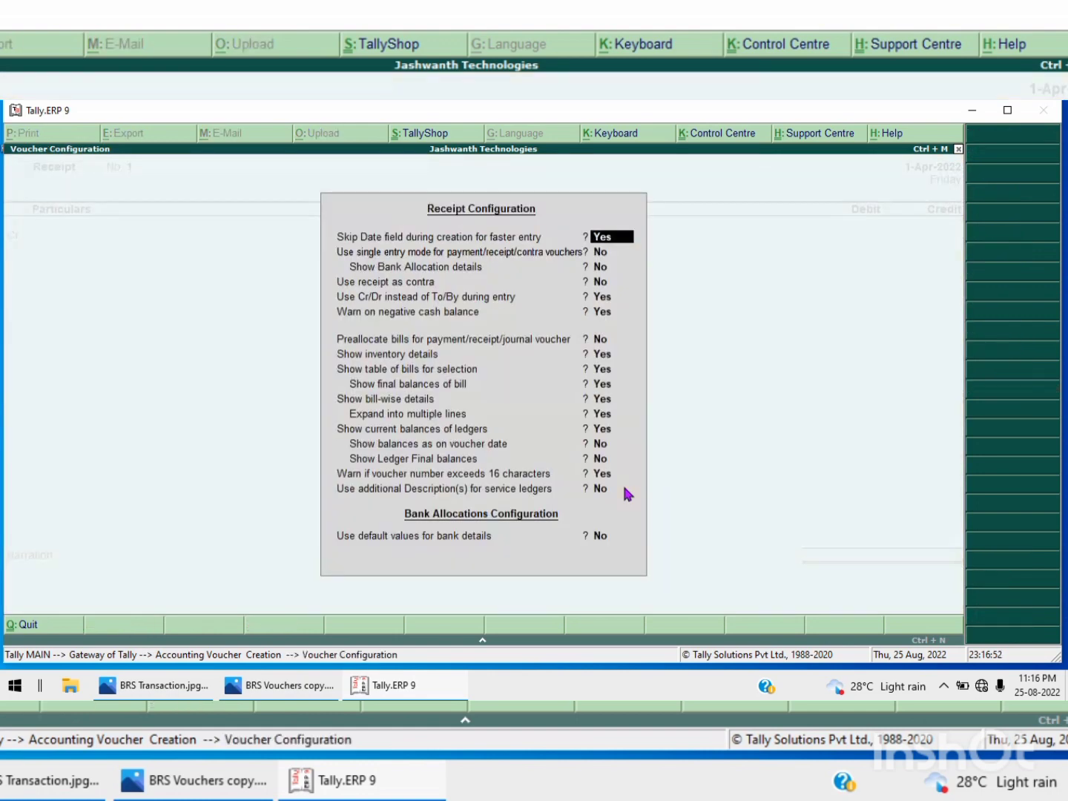
key("Return")
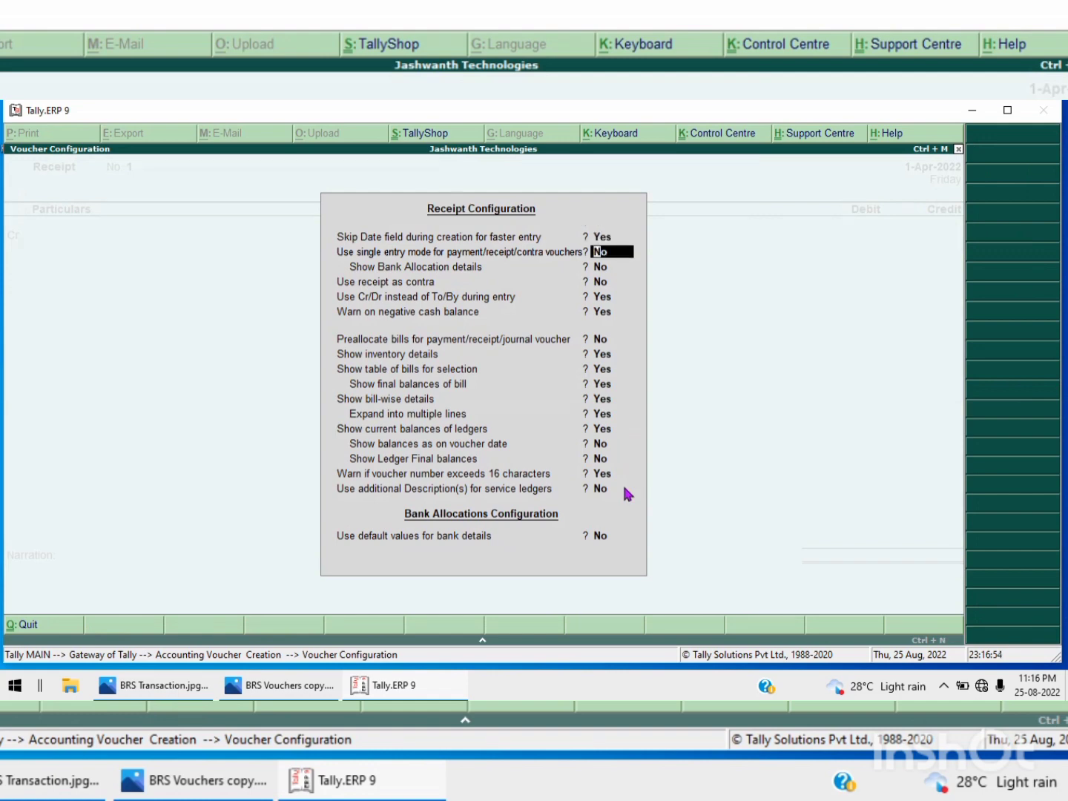
type("y")
key("Return")
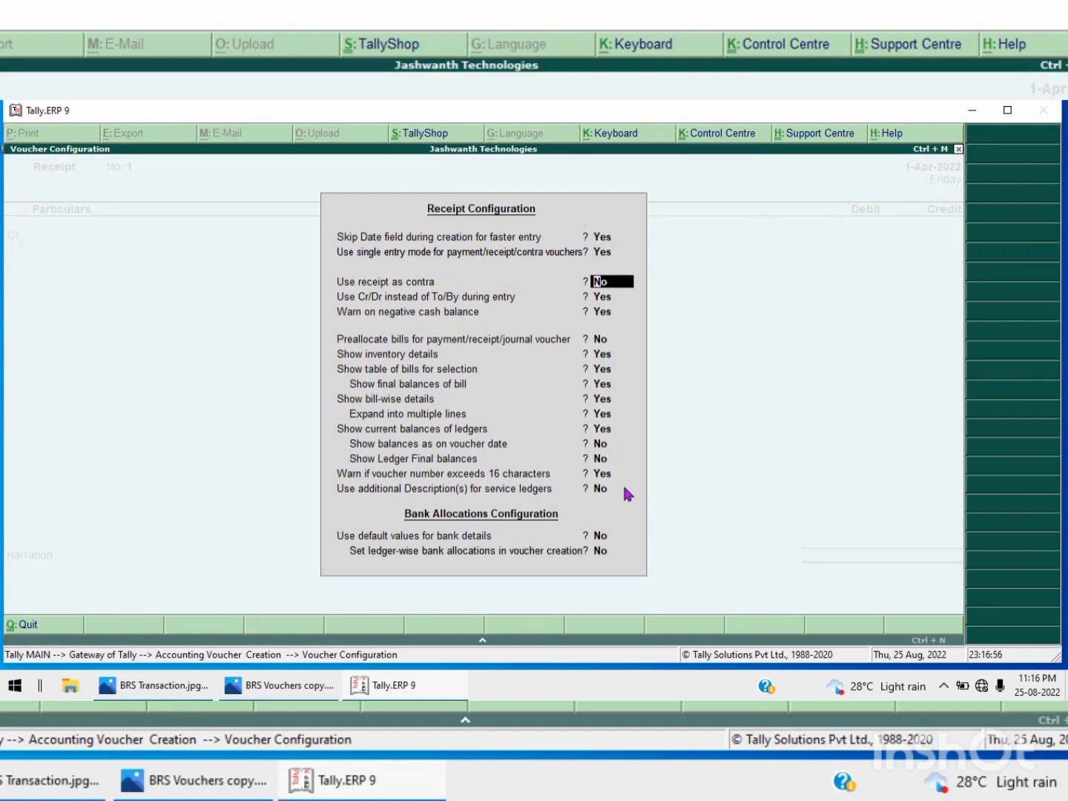
key("Return")
type("n")
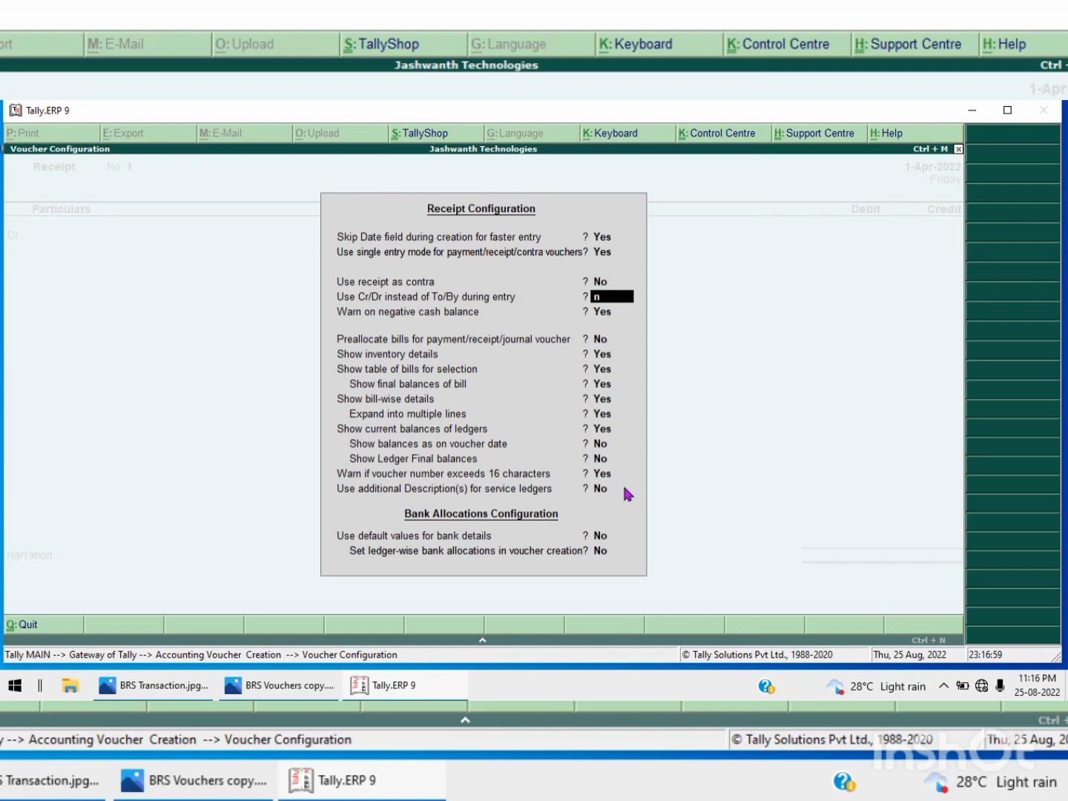
key("Return")
key("Return")
key("Return")
key("Return")
key("Return")
key("Return")
key("Return")
key("Return")
key("Return")
key("Return")
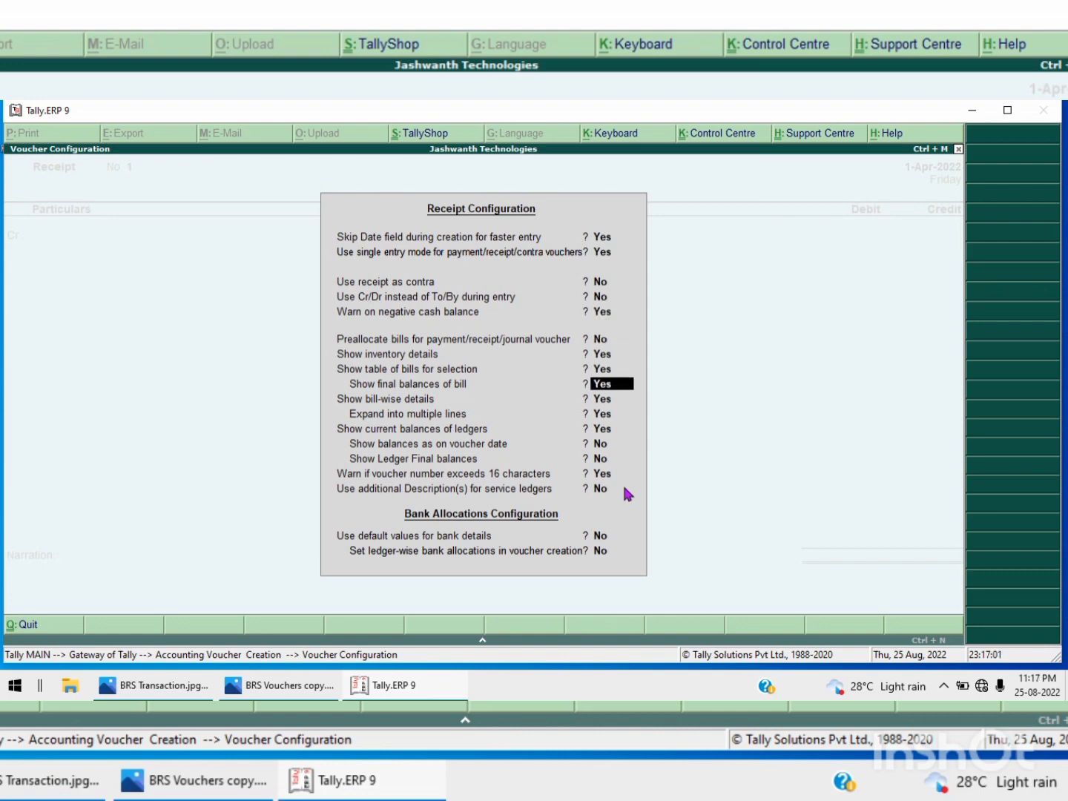
key("Return")
key("Return")
key("Return")
key("Return")
key("Return")
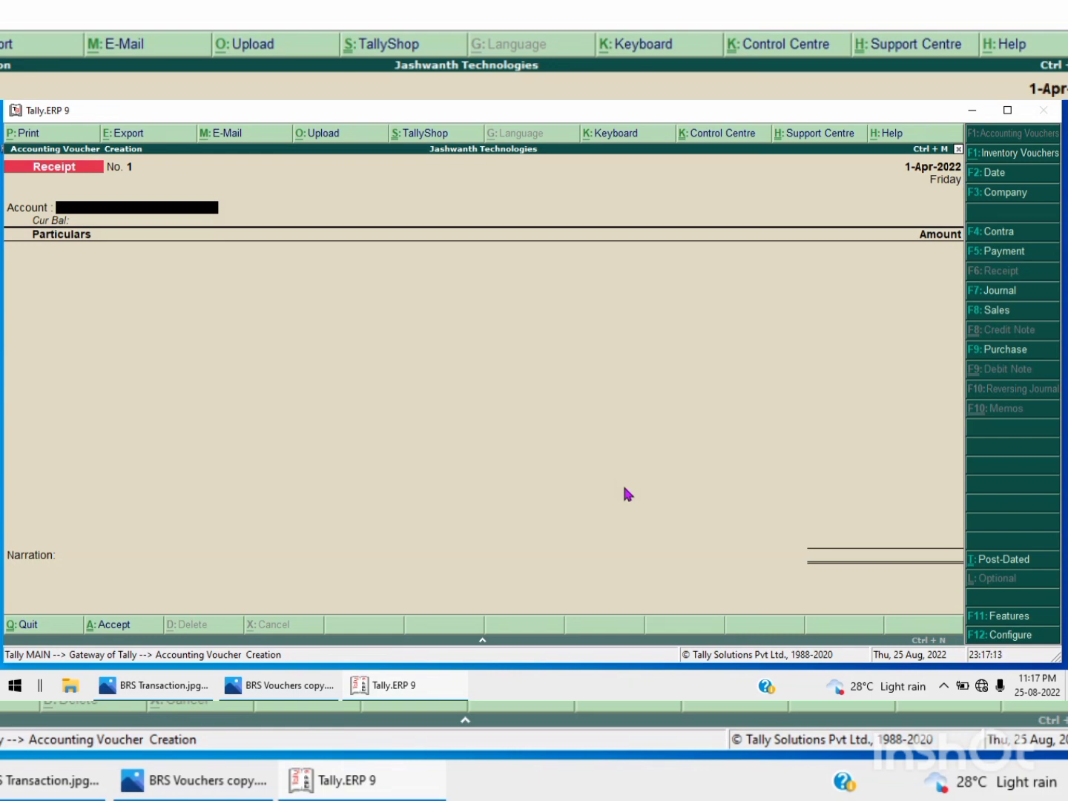
Choose Cash as the receipt's account and create the business owner's ledger under Capital Account as its particulars.
type("c")
key("Return")
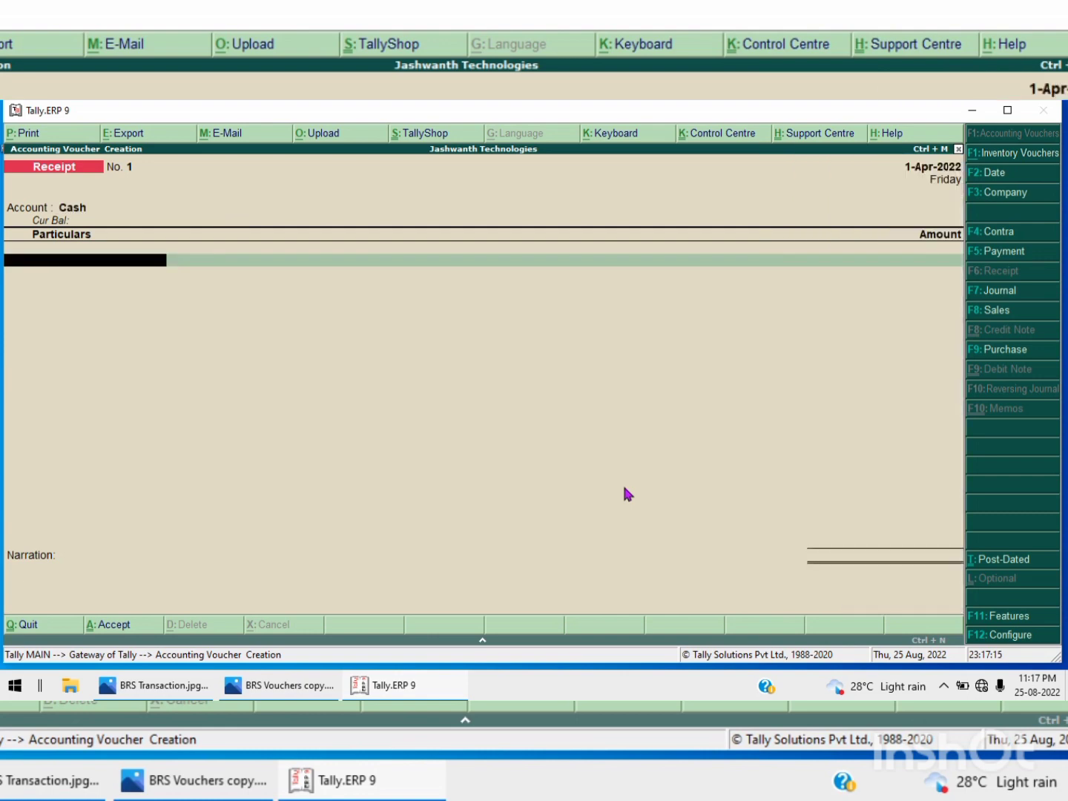
key("alt+c")
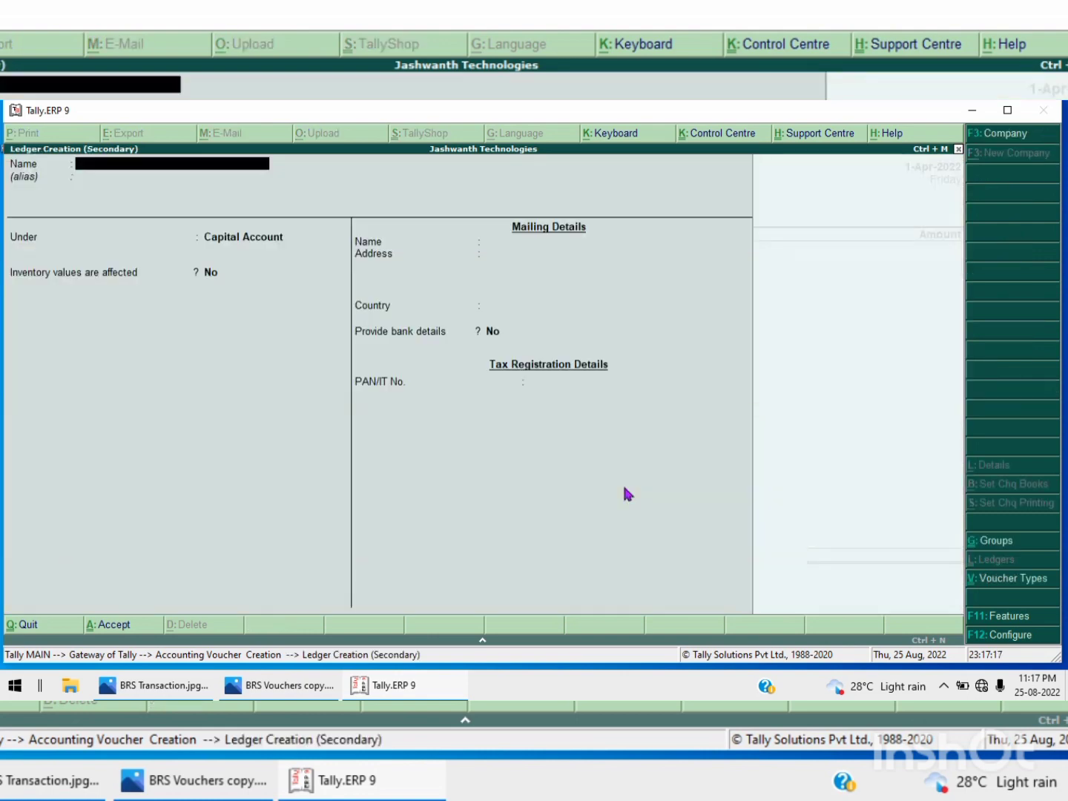
type("Mr.Rakesh")
key("Return")
key("Return")
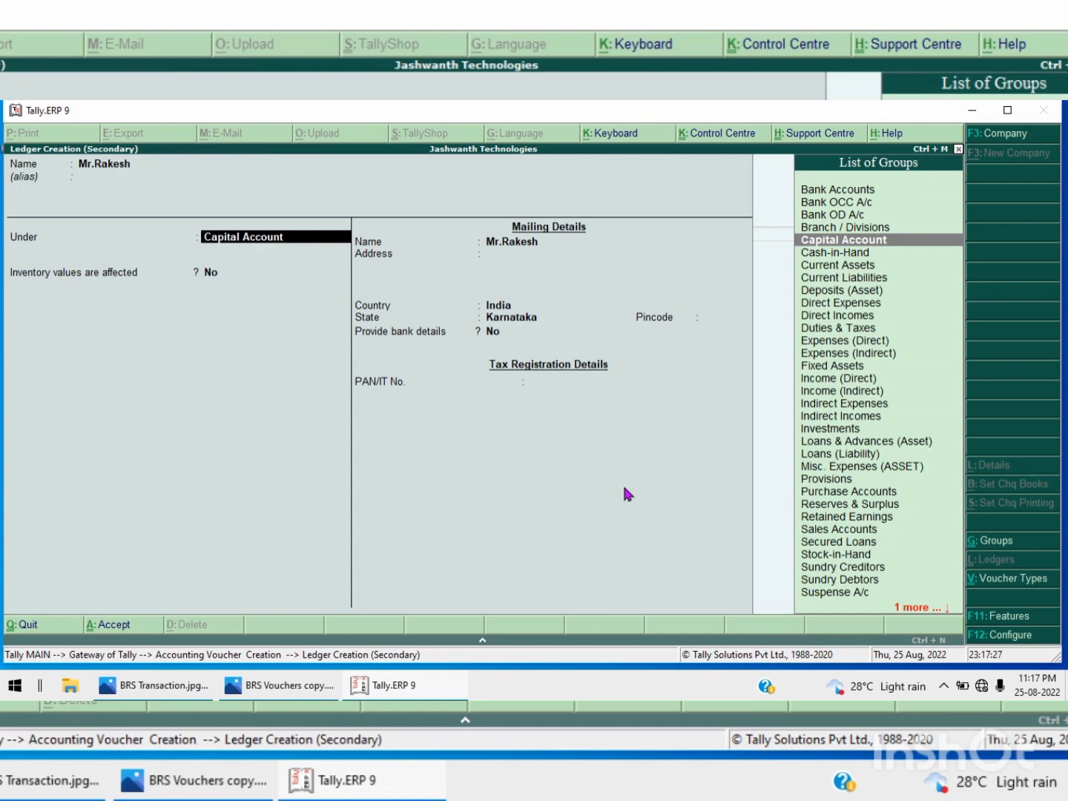
key("Return")
key("Return")
key("Return")
key("Return")
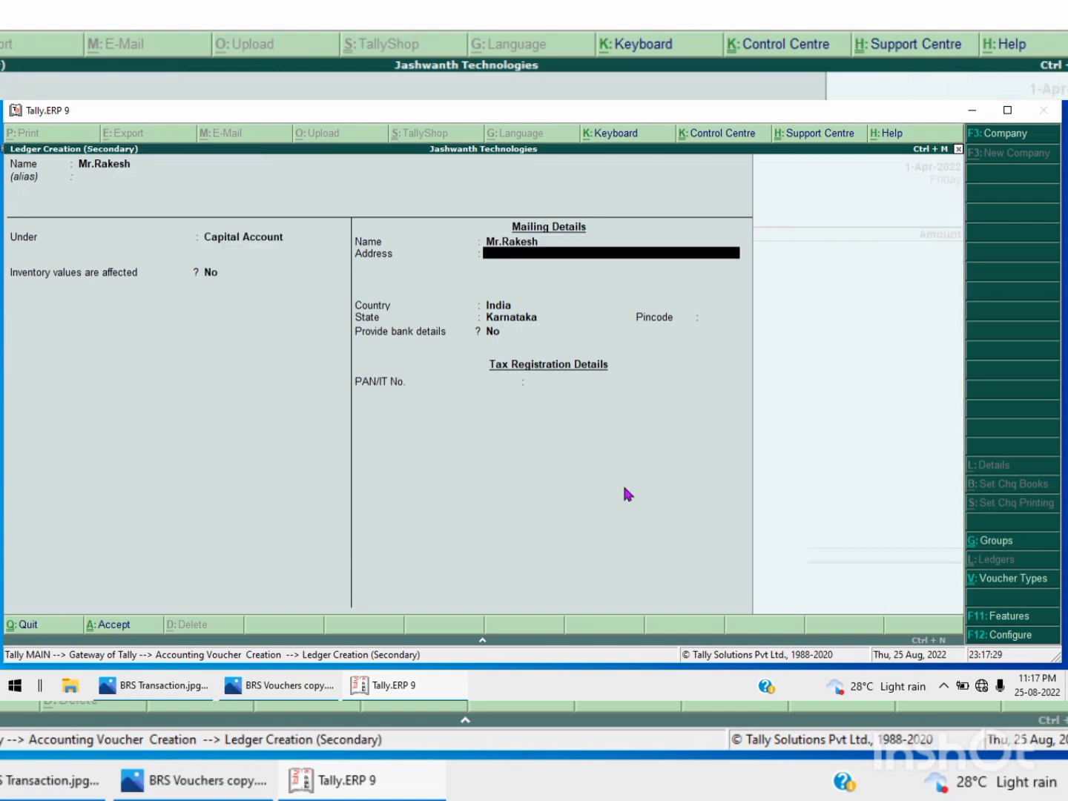
key("Return")
key("Return")
key("Return")
key("Return")
key("Return")
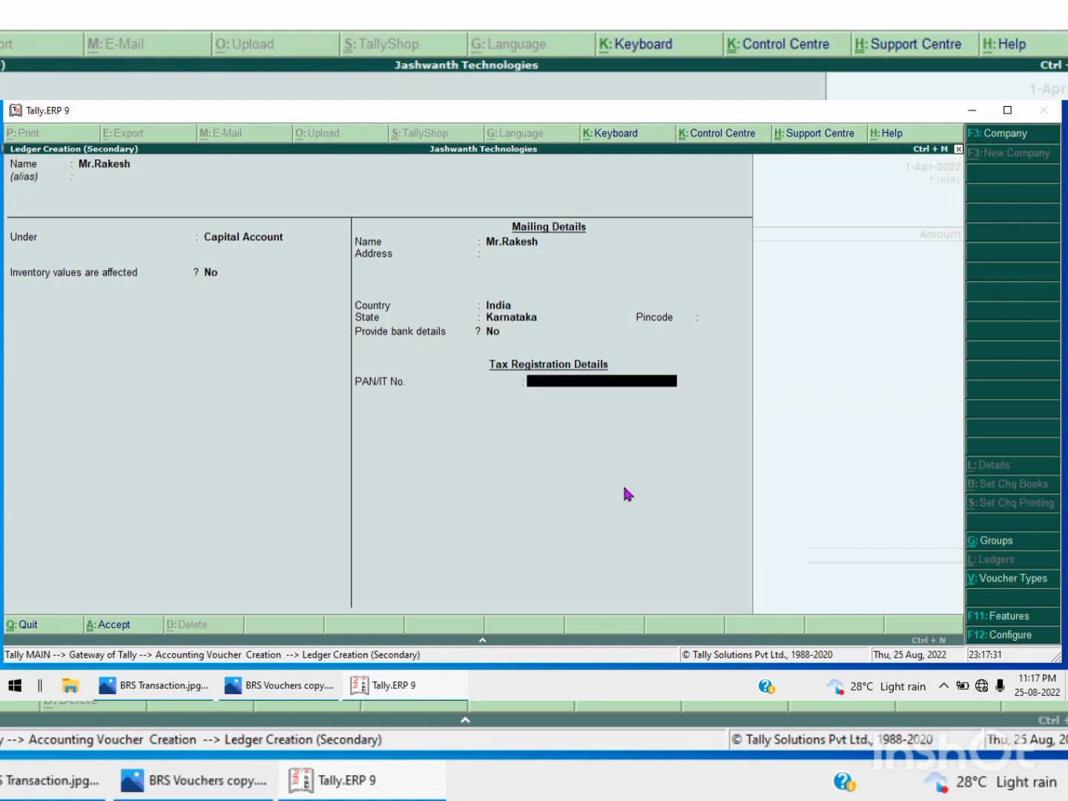
key("Return")
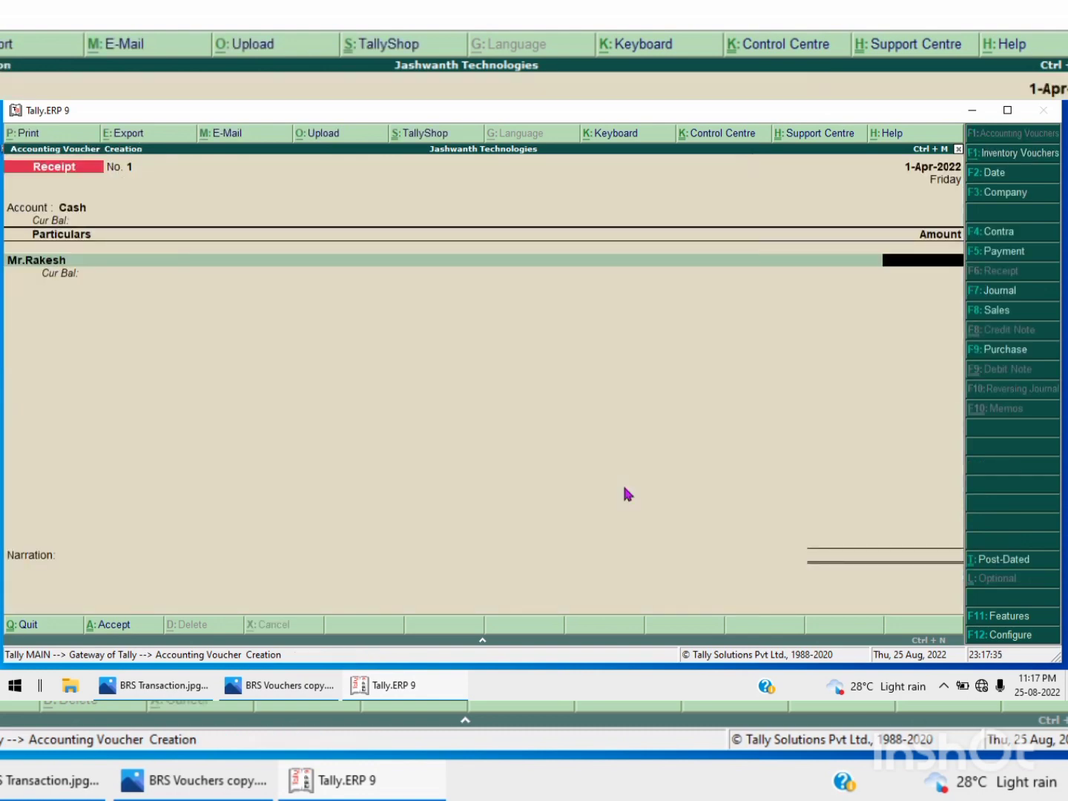
Enter 400000 for the owner's ledger, add a narration about the owner's investment amount in business, and save the receipt voucher.
type("400000")
key("Return")
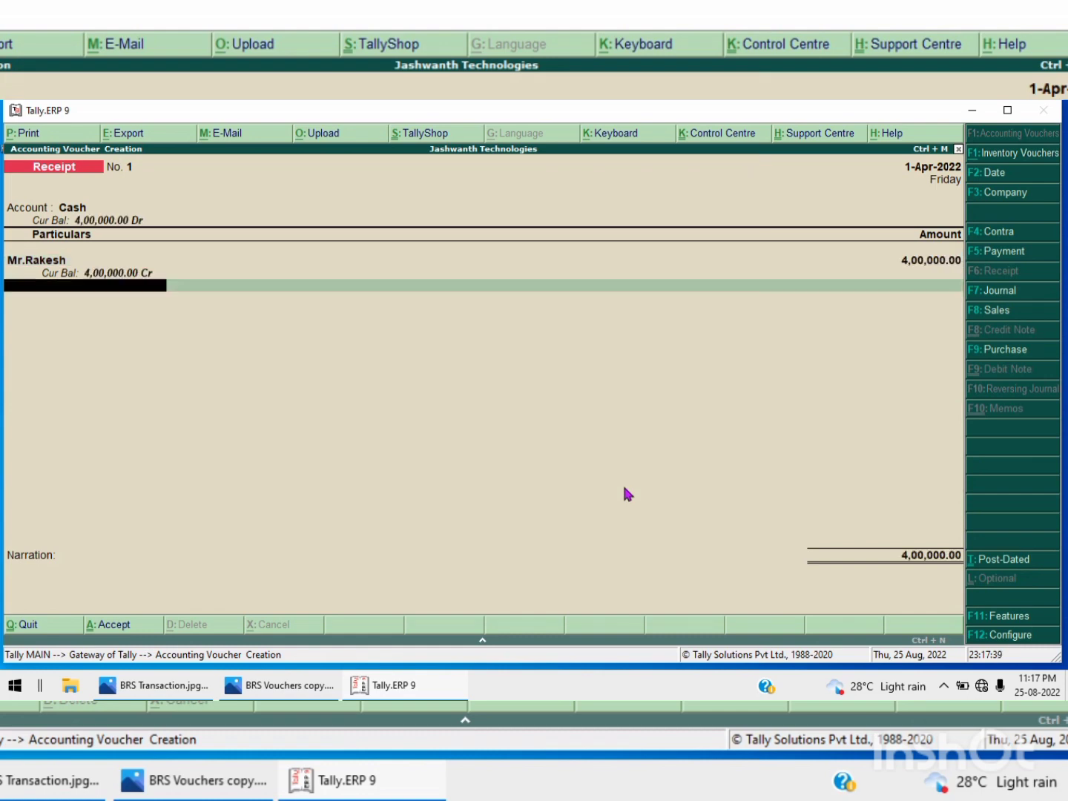
key("Return")
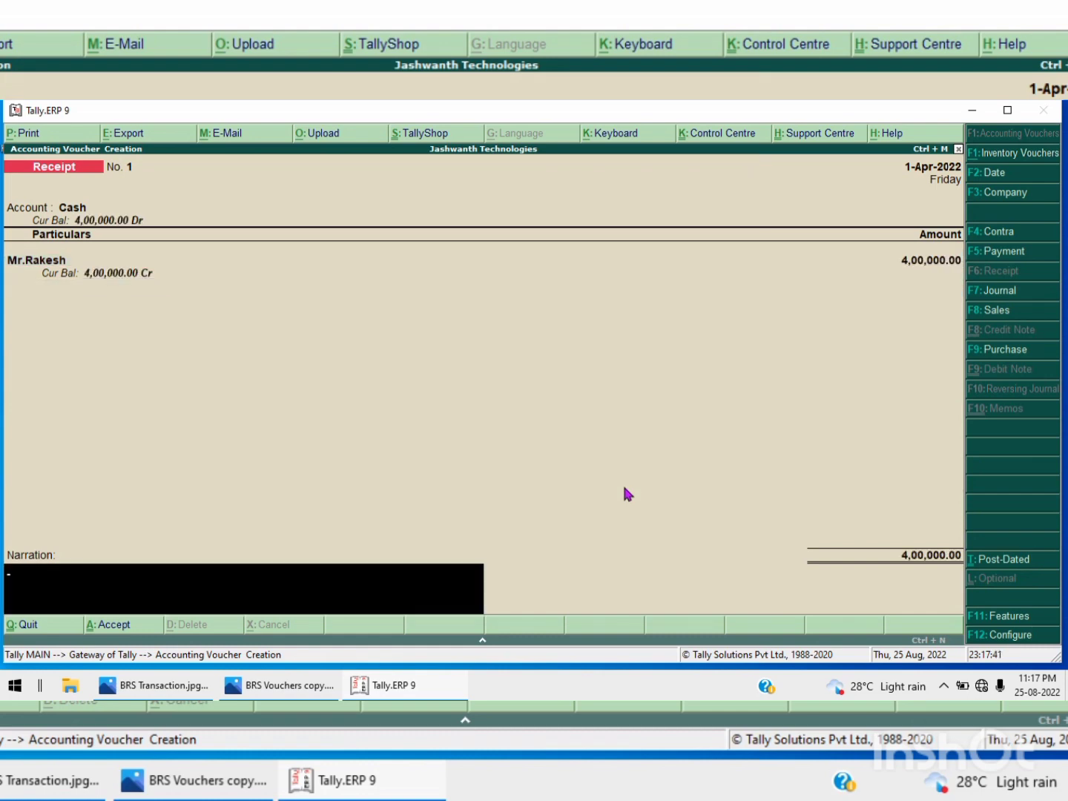
type("Being Mr.Rakesh inve")
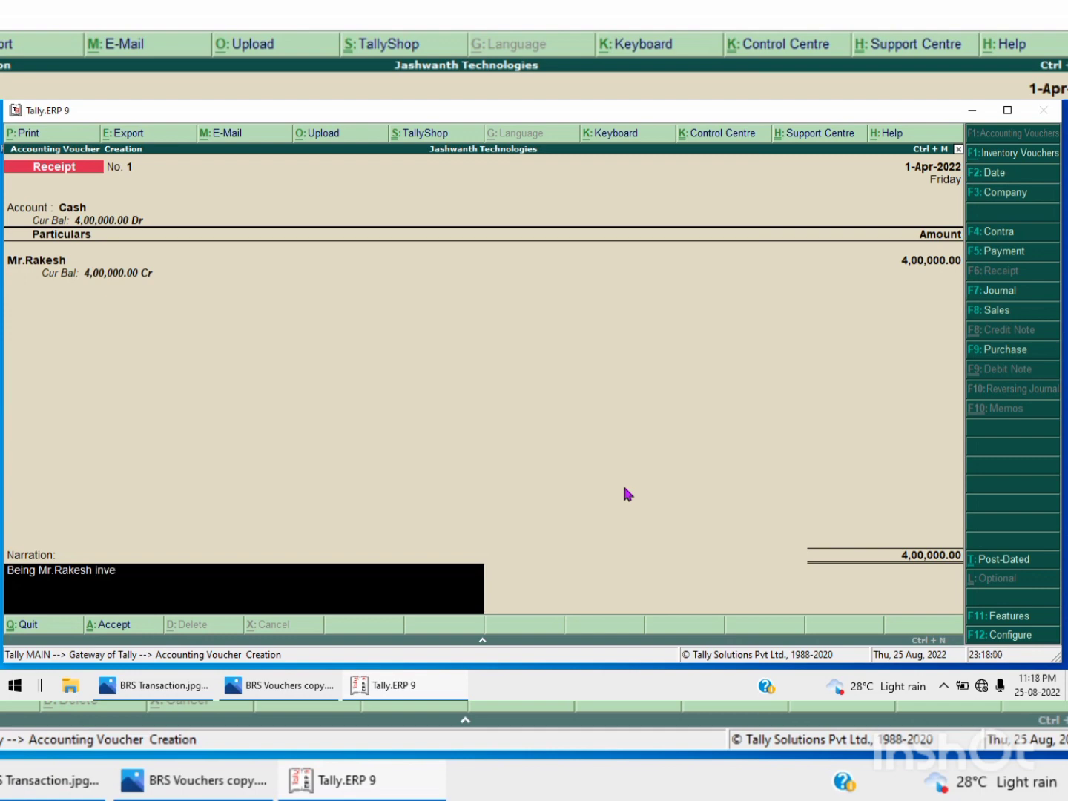
type("stmentment amount in busi")
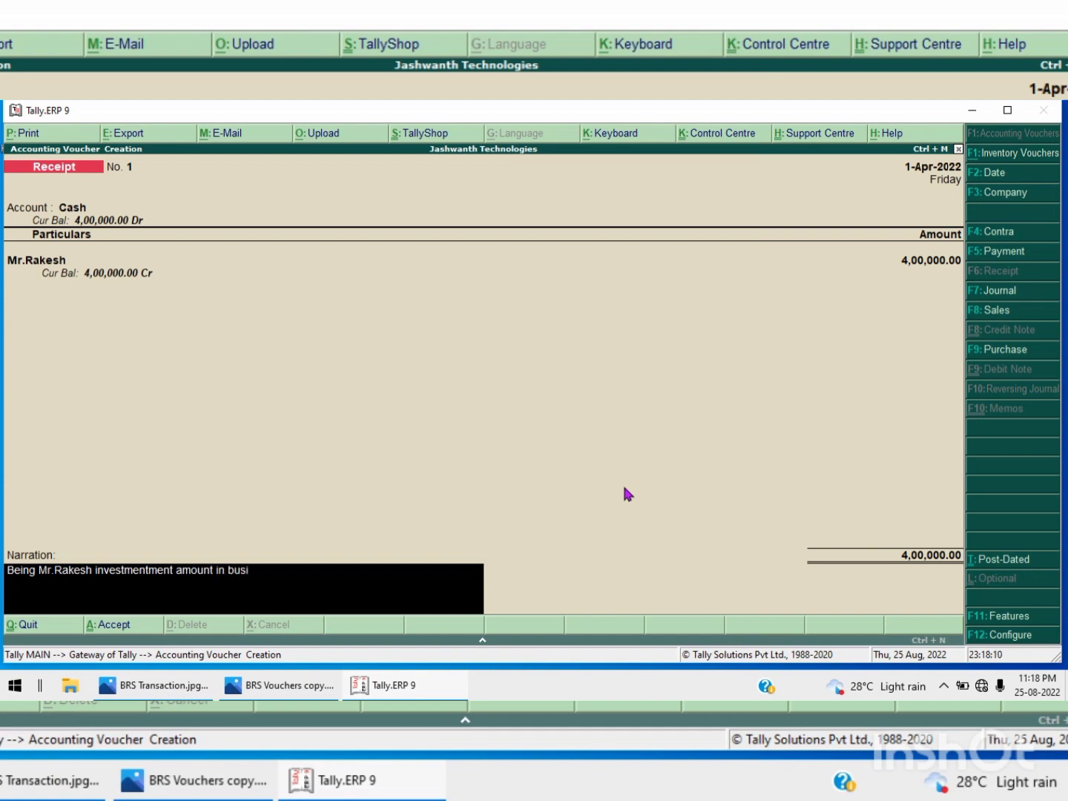
type("ness.")
key("Return")
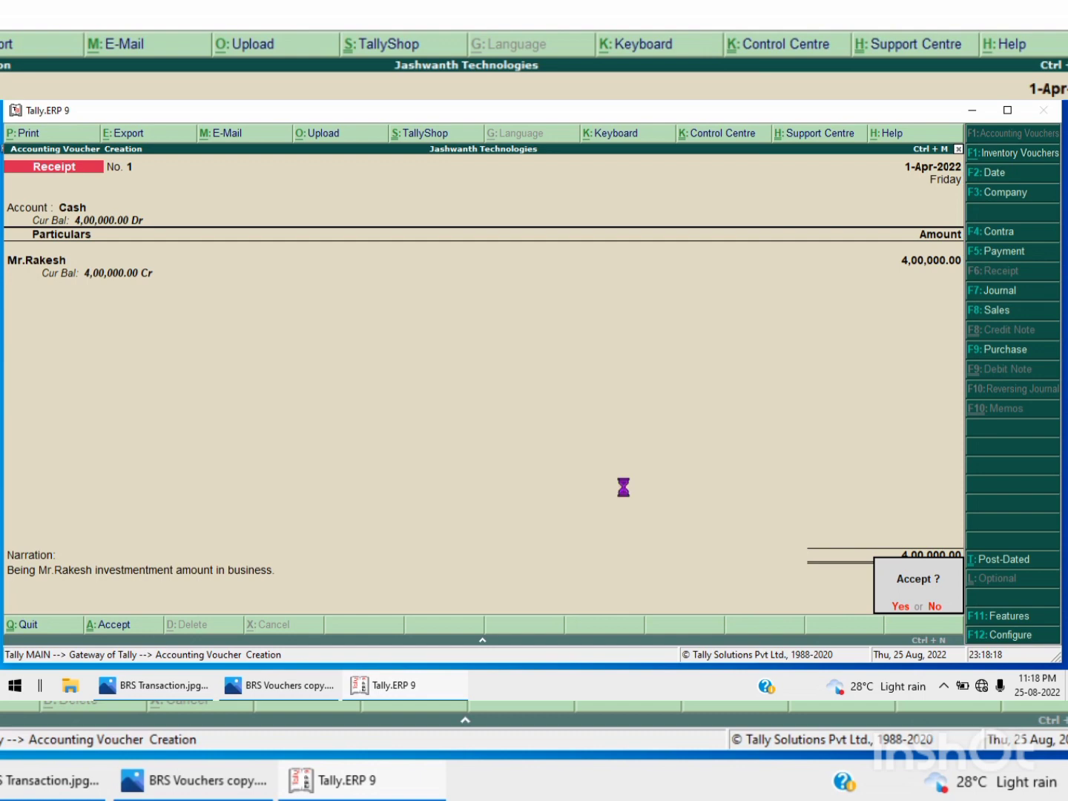
key("Return")
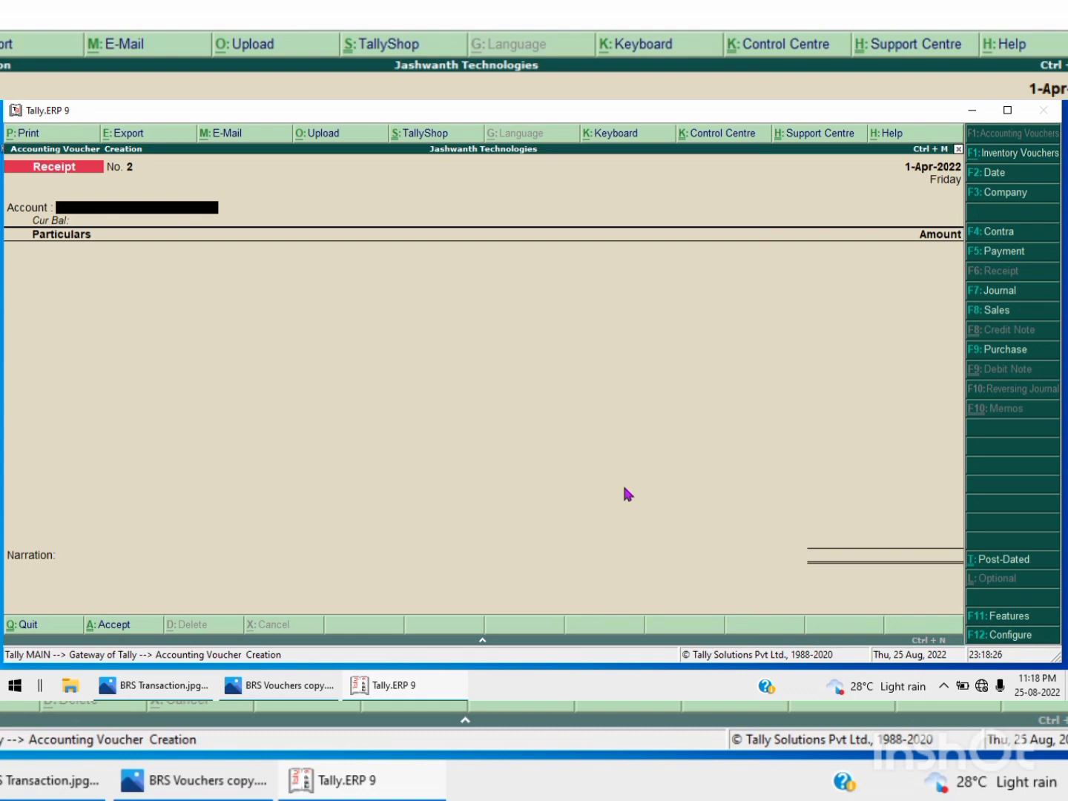
key("alt+c")
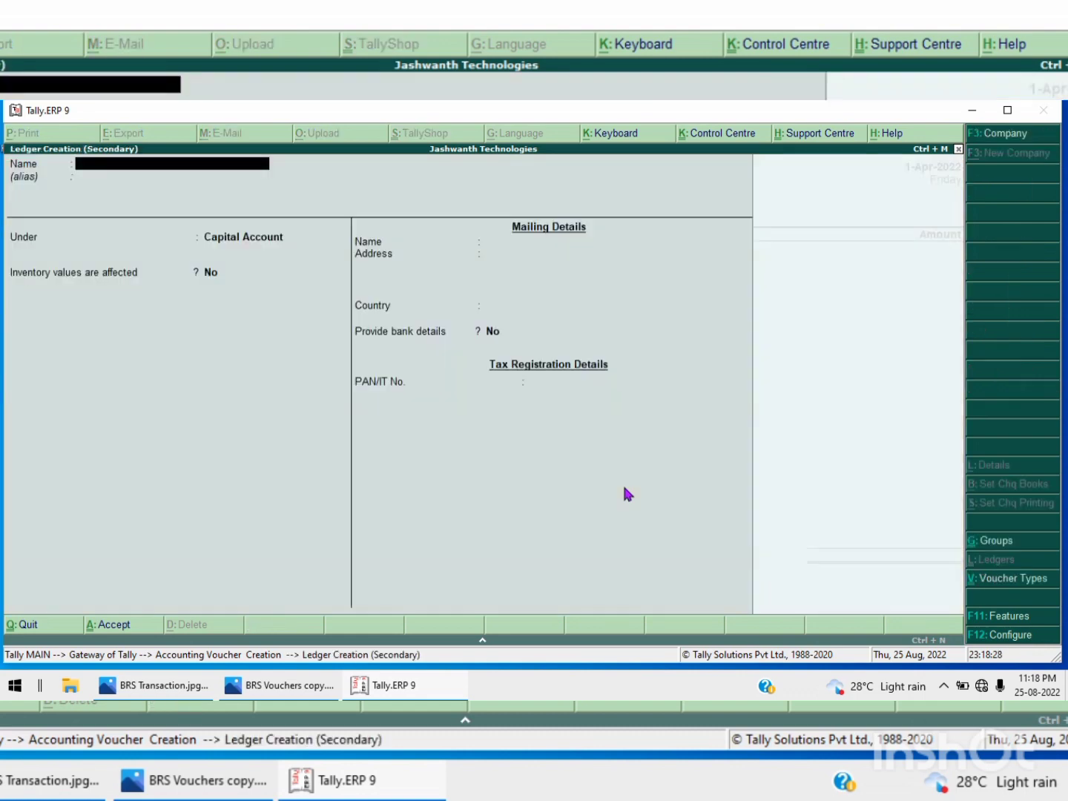
key("Escape")
key("y")
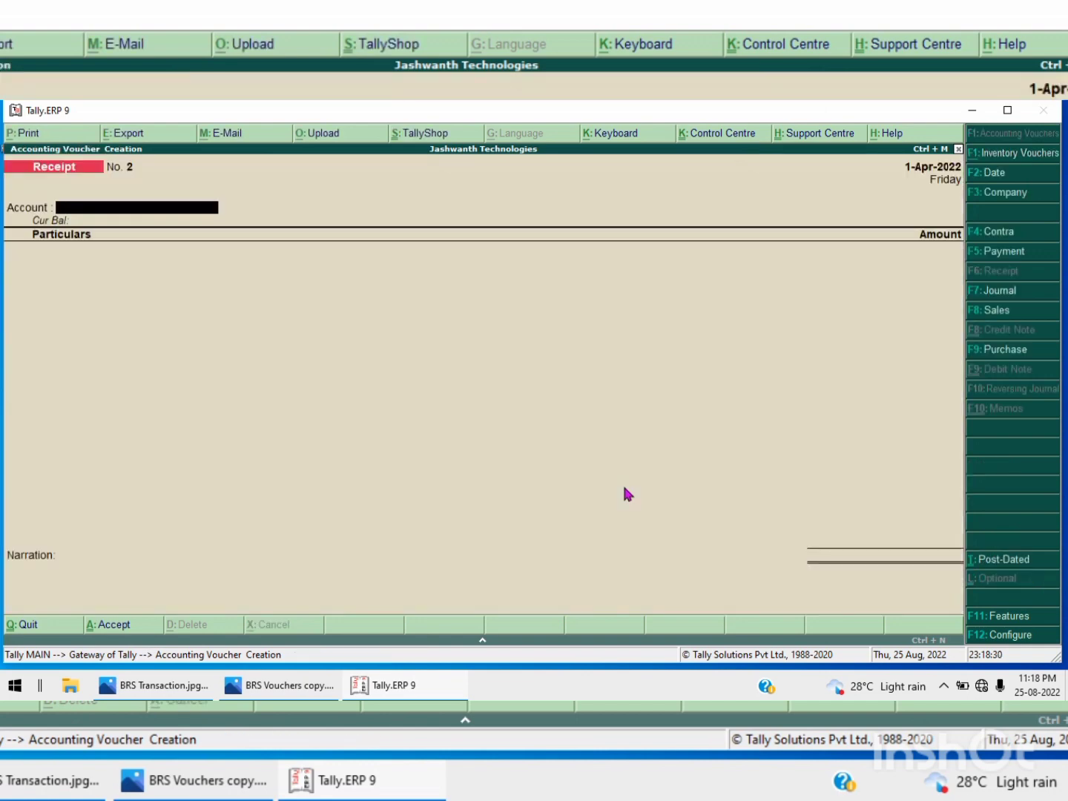
Start a contra voucher and create the ledger SBI Bank under Bank Accounts as its account, keeping the default bank details.
key("F4")
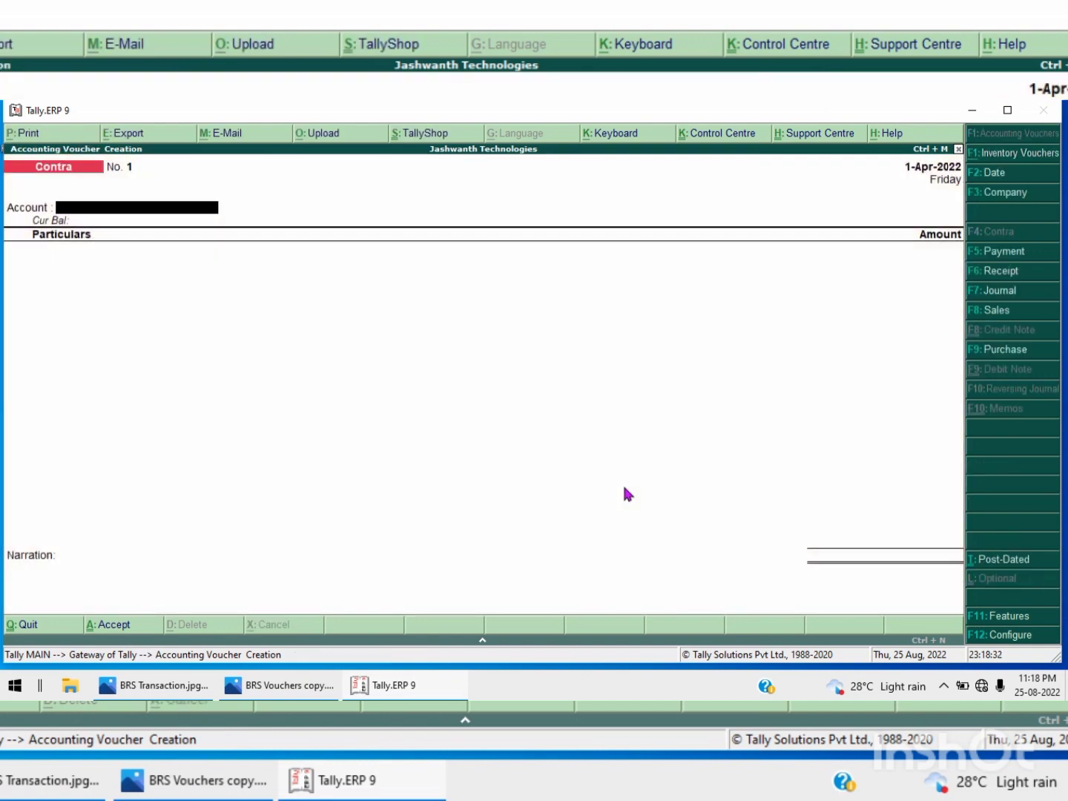
key("alt+c")
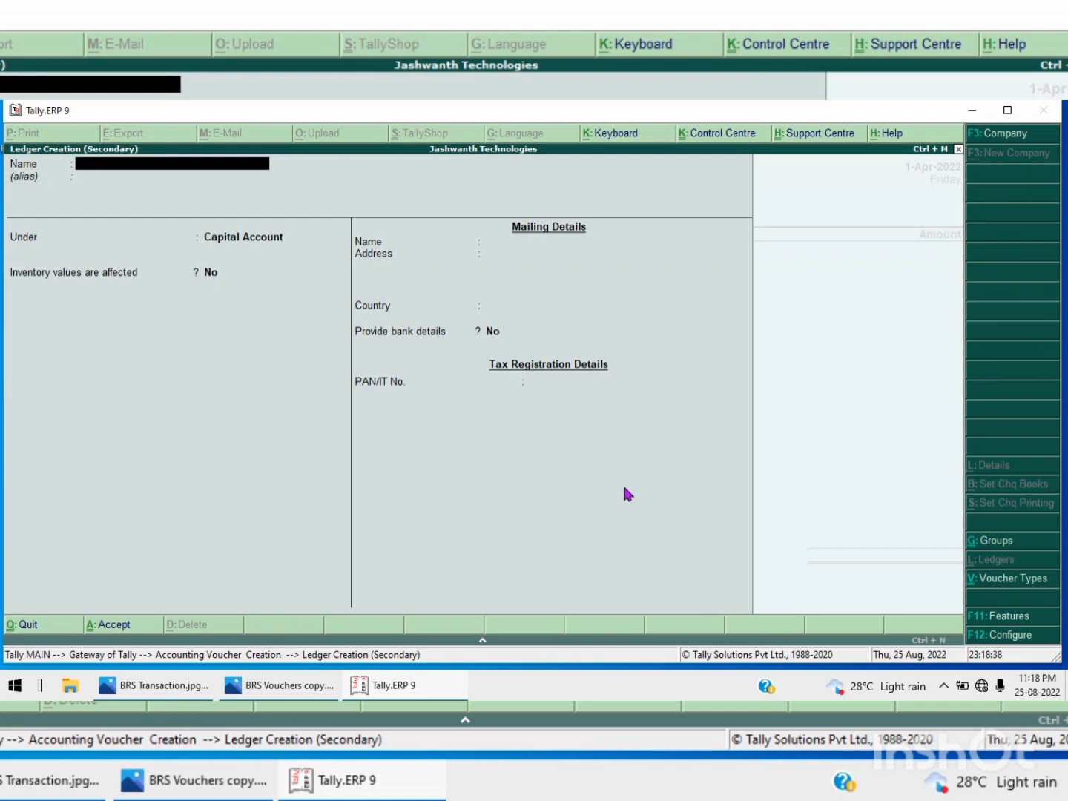
type("SBI Bank")
key("Return")
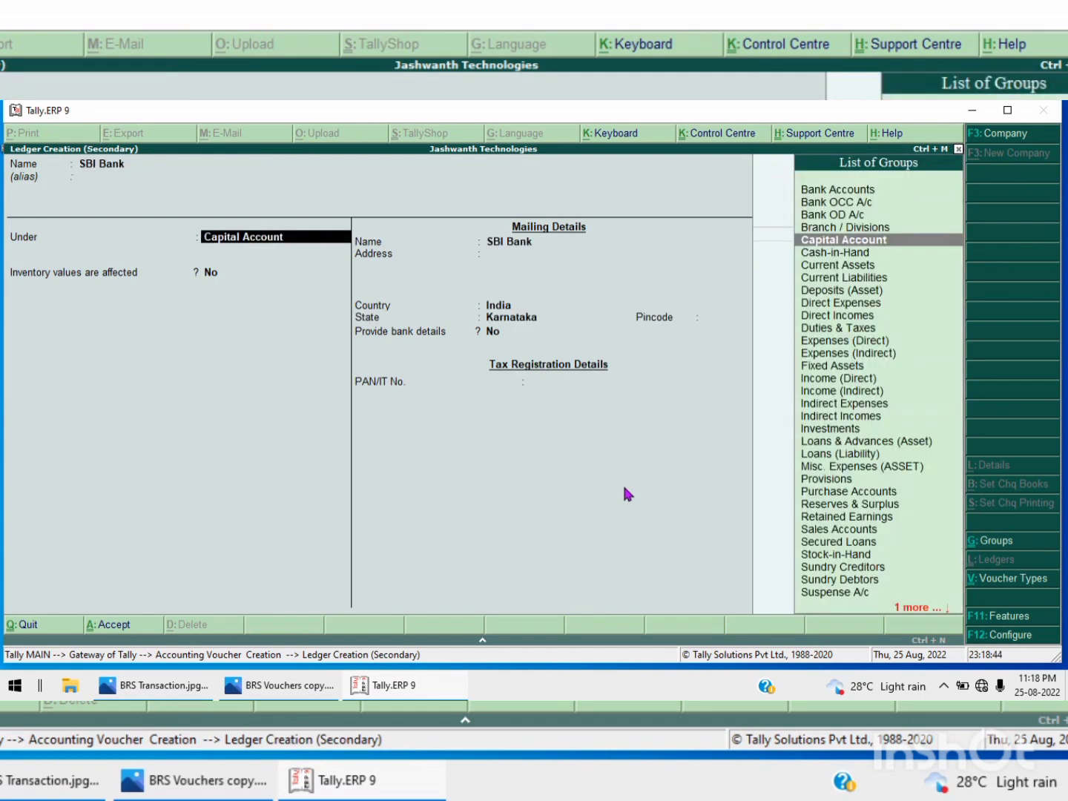
type("B")
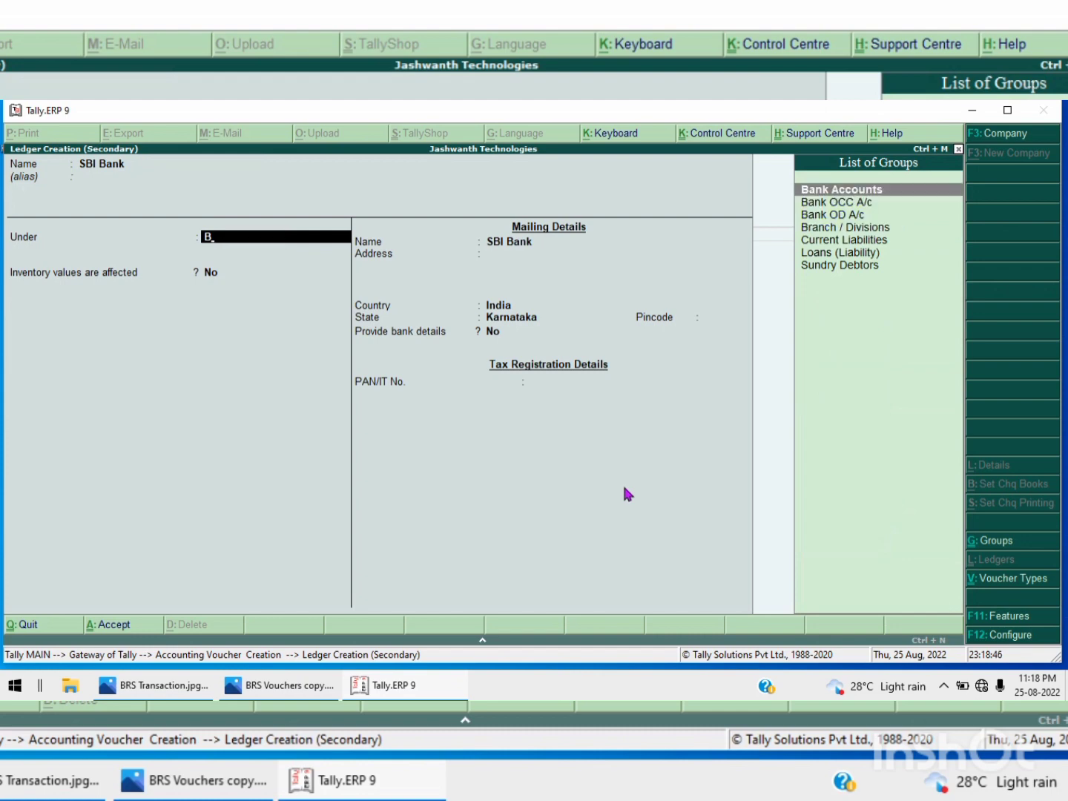
key("Return")
key("Return")
key("Return")
key("Return")
key("Return")
key("Return")
key("Return")
key("Return")
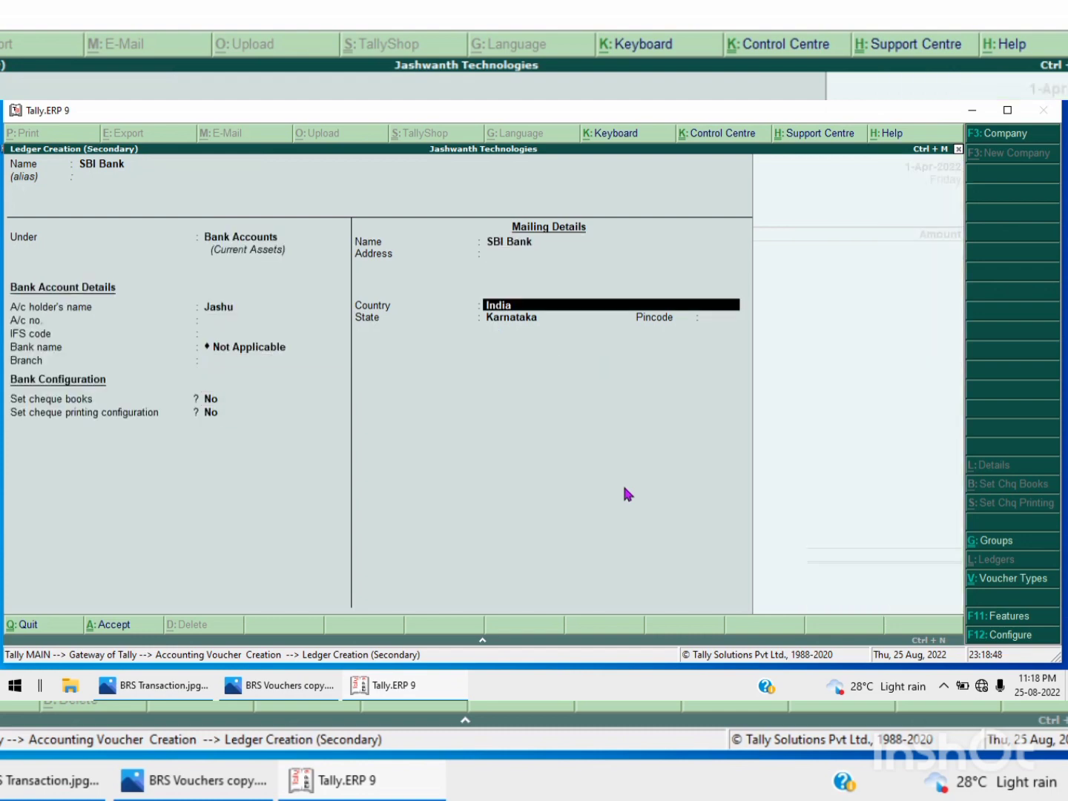
key("Return")
key("Return")
key("Return")
key("Return")
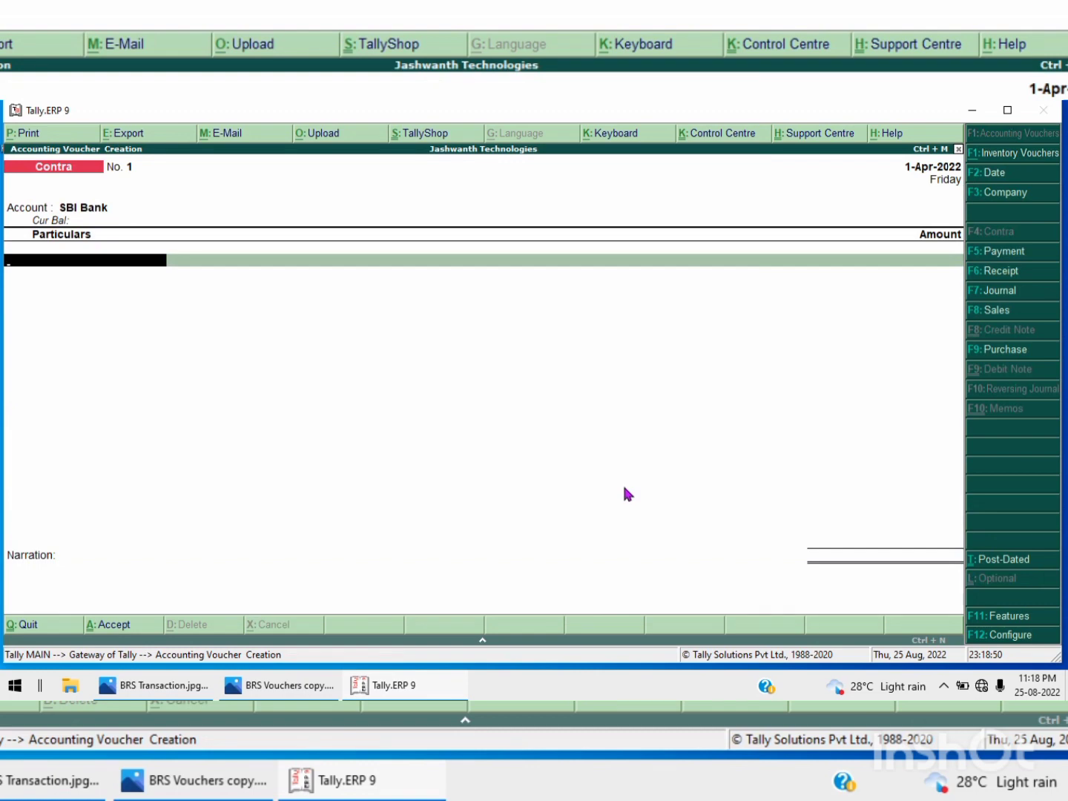
Choose Cash as the particulars of the SBI Bank contra voucher and enter an amount of 100000.
type("C")
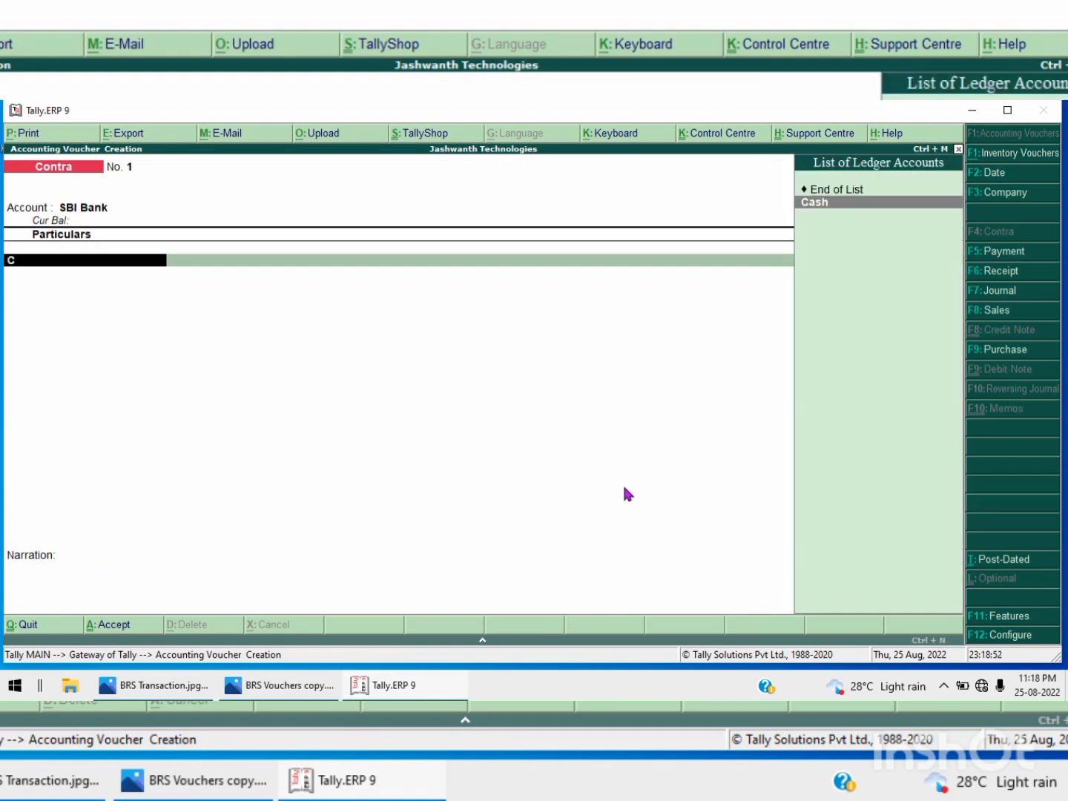
key("Return")
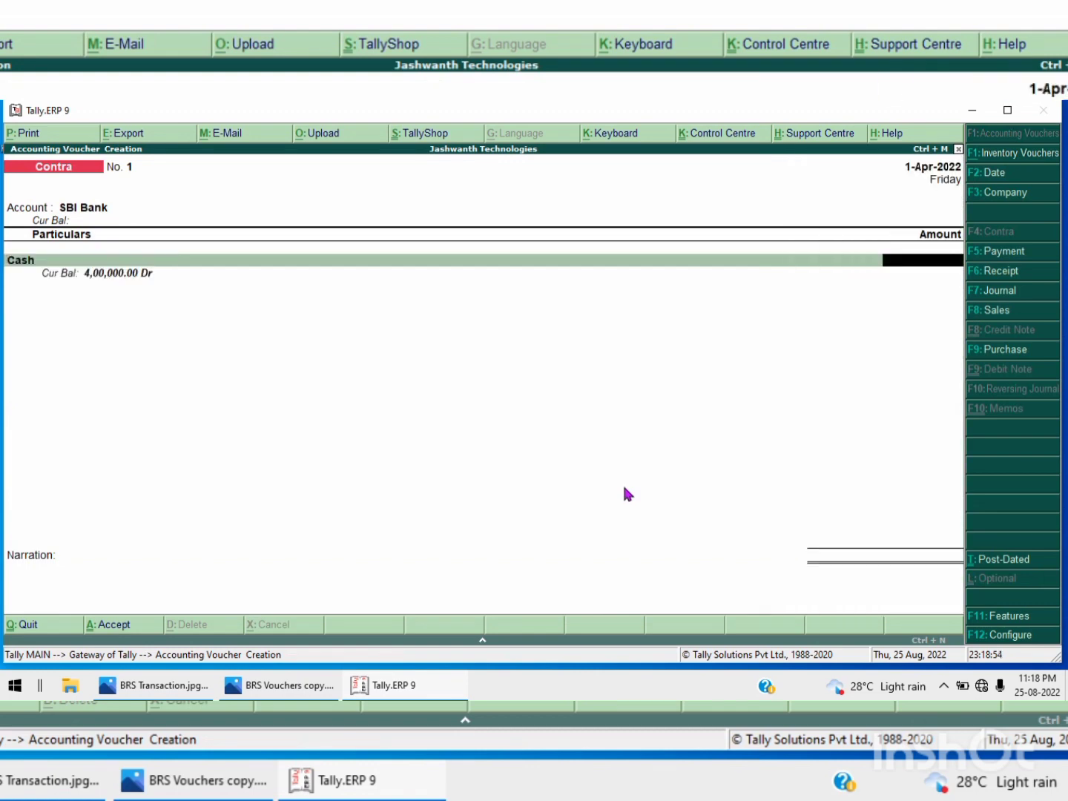
type("1,00,00")
type("0")
key("Return")
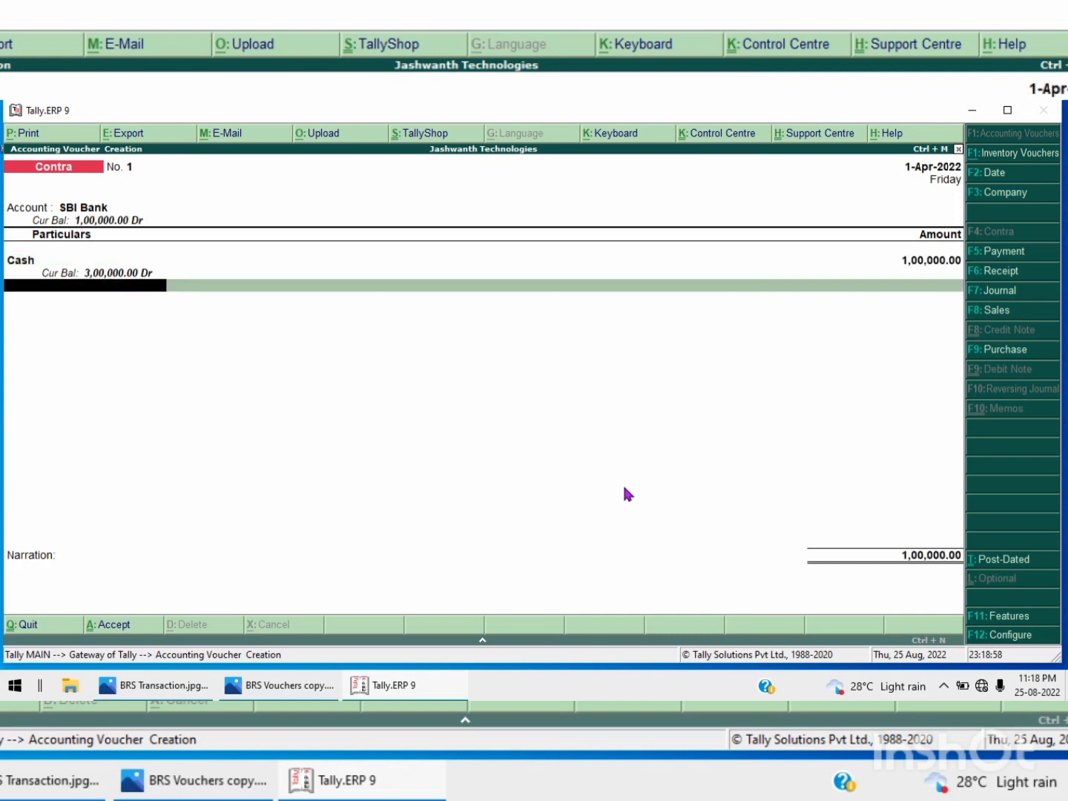
Allocate the SBI Bank cash deposit as 50 notes of the 2000 denomination and accept the bank allocation.
key("Return")
key("Return")
key("Return")
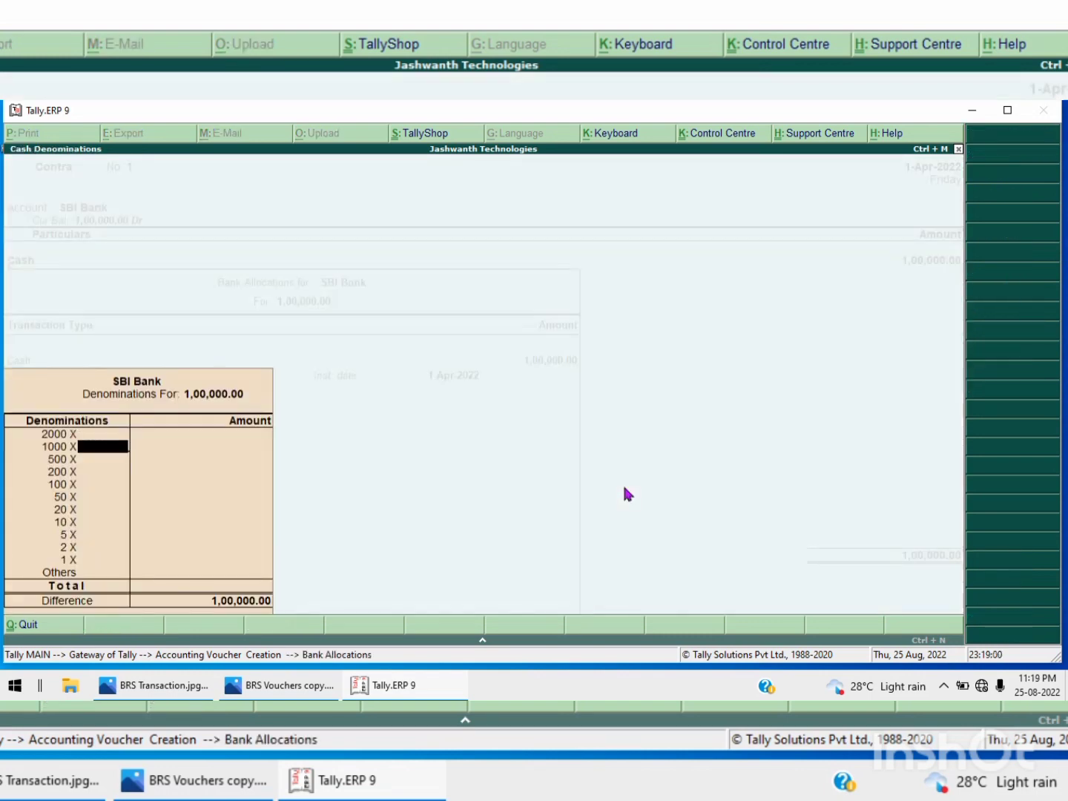
key("Down")
key("Down")
key("Down")
key("Down")
key("Up")
key("Up")
key("Up")
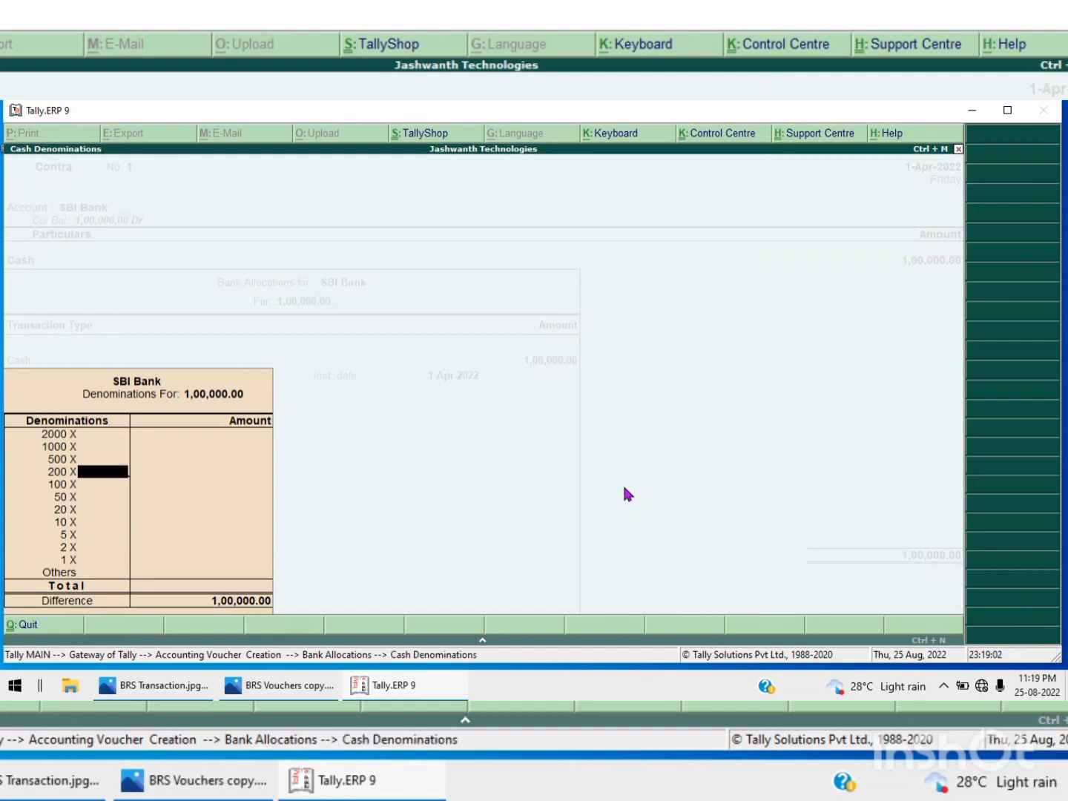
key("Up")
key("Up")
key("Up")
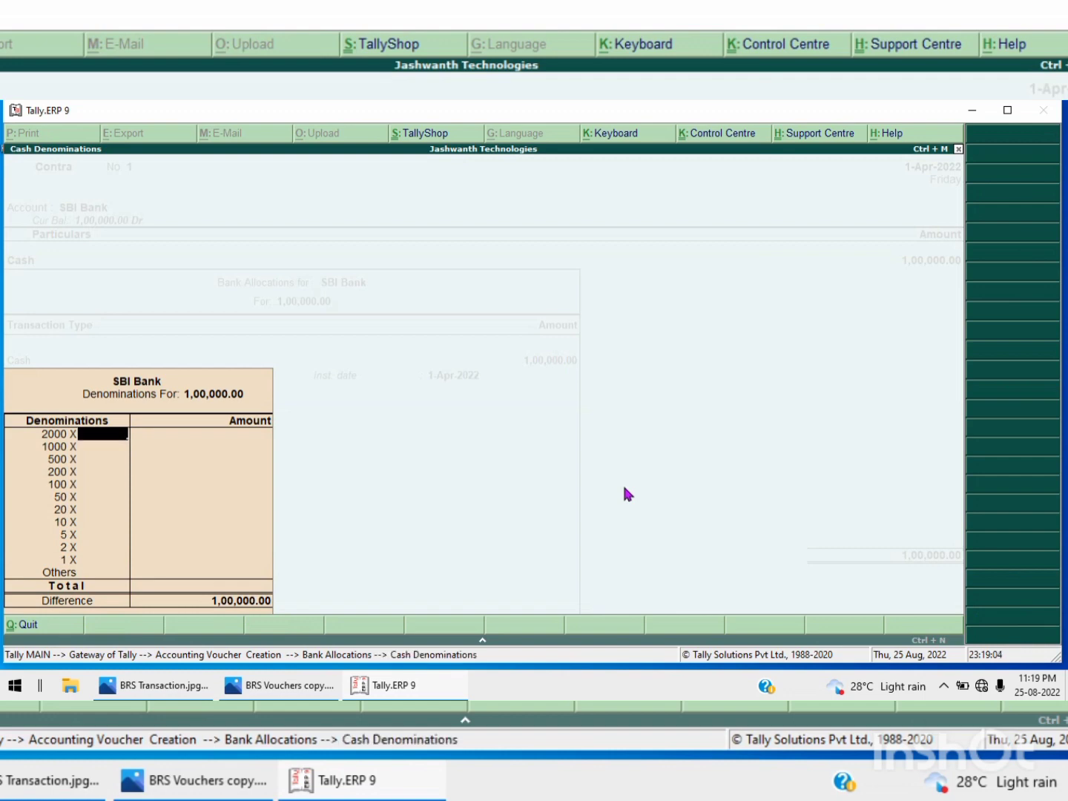
type("50")
key("Return")
key("Return")
key("Return")
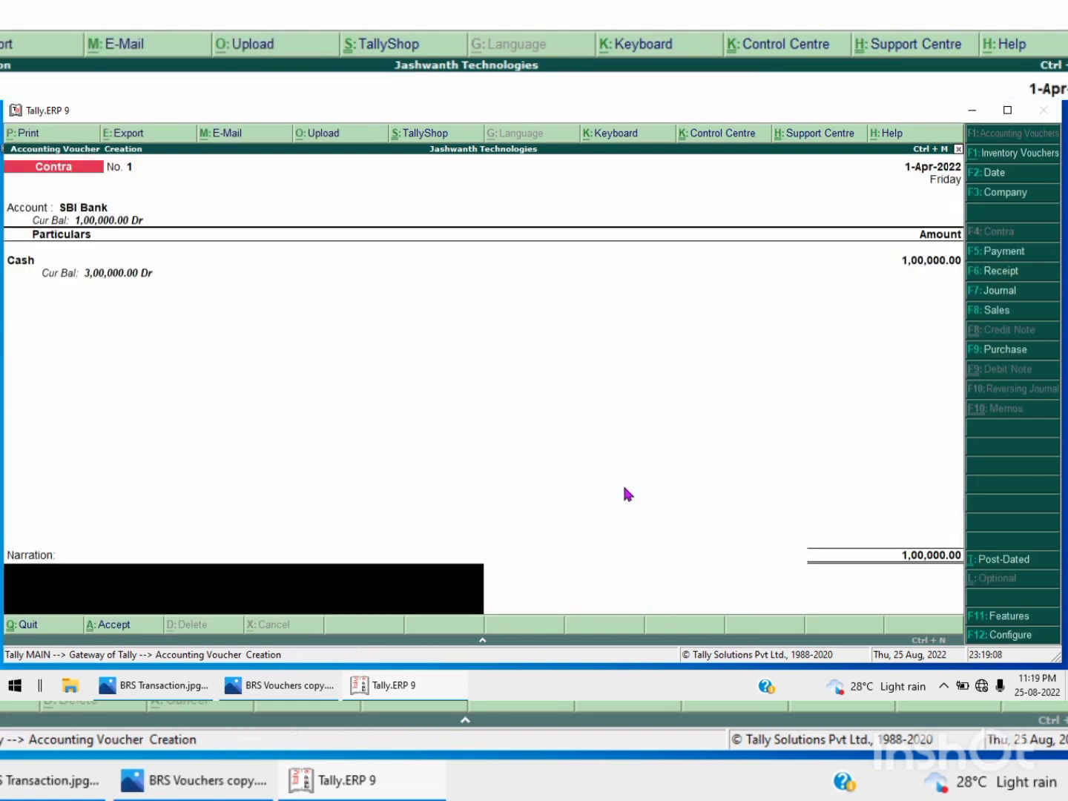
Add the narration "Being deposited amount to SBI bank" and save the contra voucher.
type("Being deposited amou")
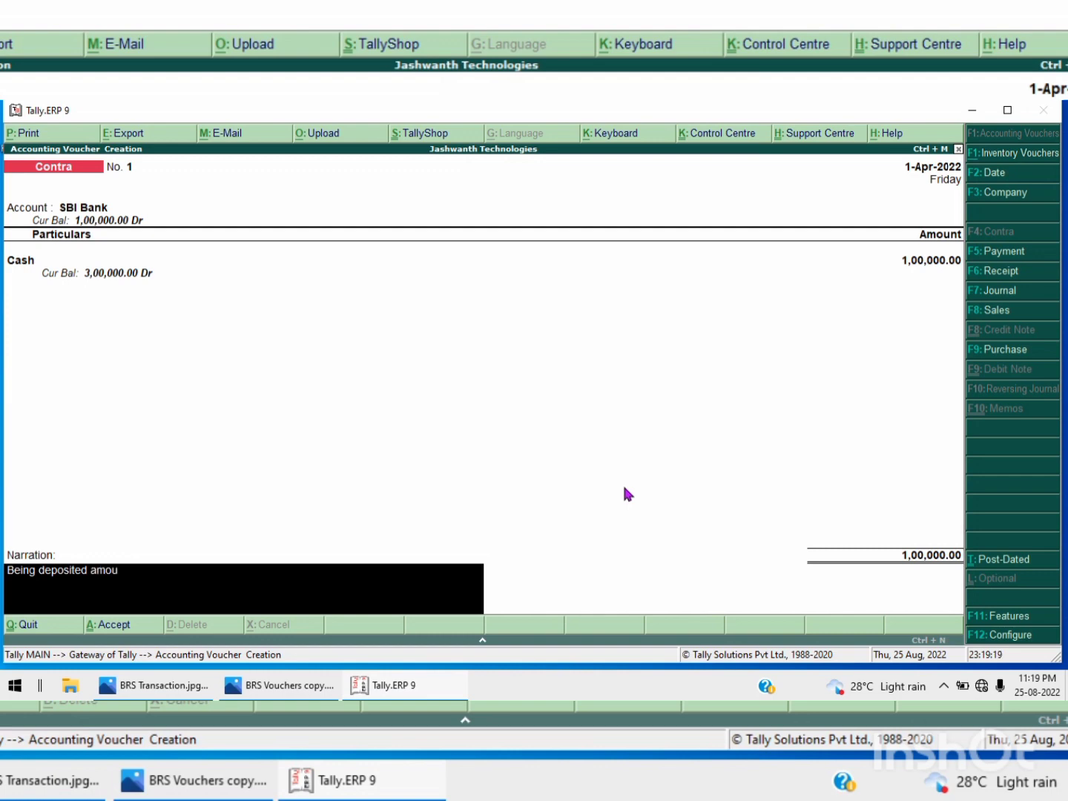
type("nt to SBI bank")
key("Return")
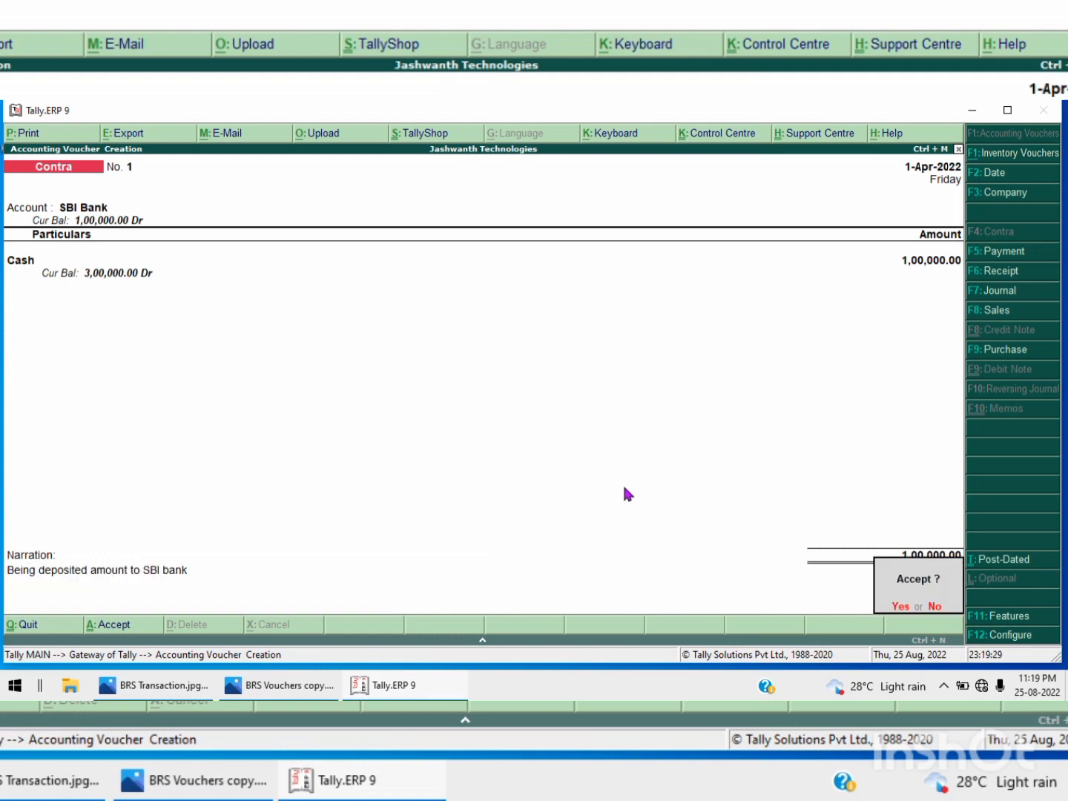
key("Return")
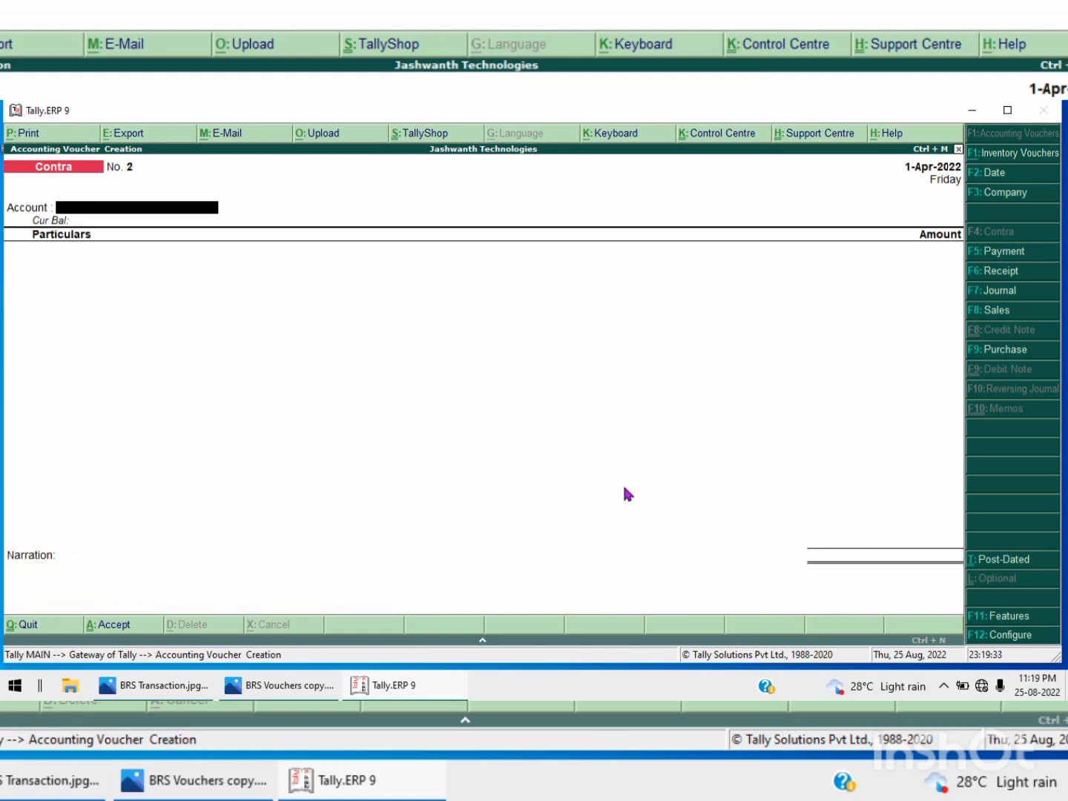
Create the ledger Andra Bank under Bank Accounts as the new contra voucher's account, keeping default details, and choose Cash as its particulars.
key("alt+c")
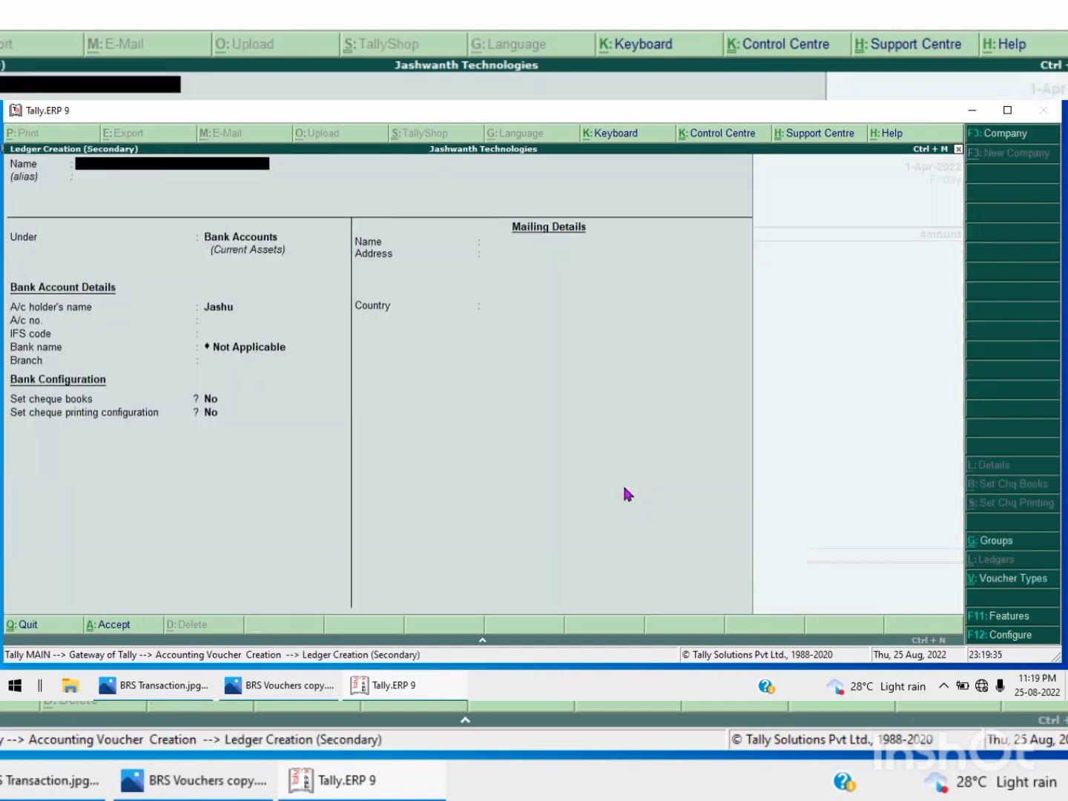
type("Andra Bank")
key("Return")
key("Return")
key("Return")
key("Return")
key("Return")
key("Return")
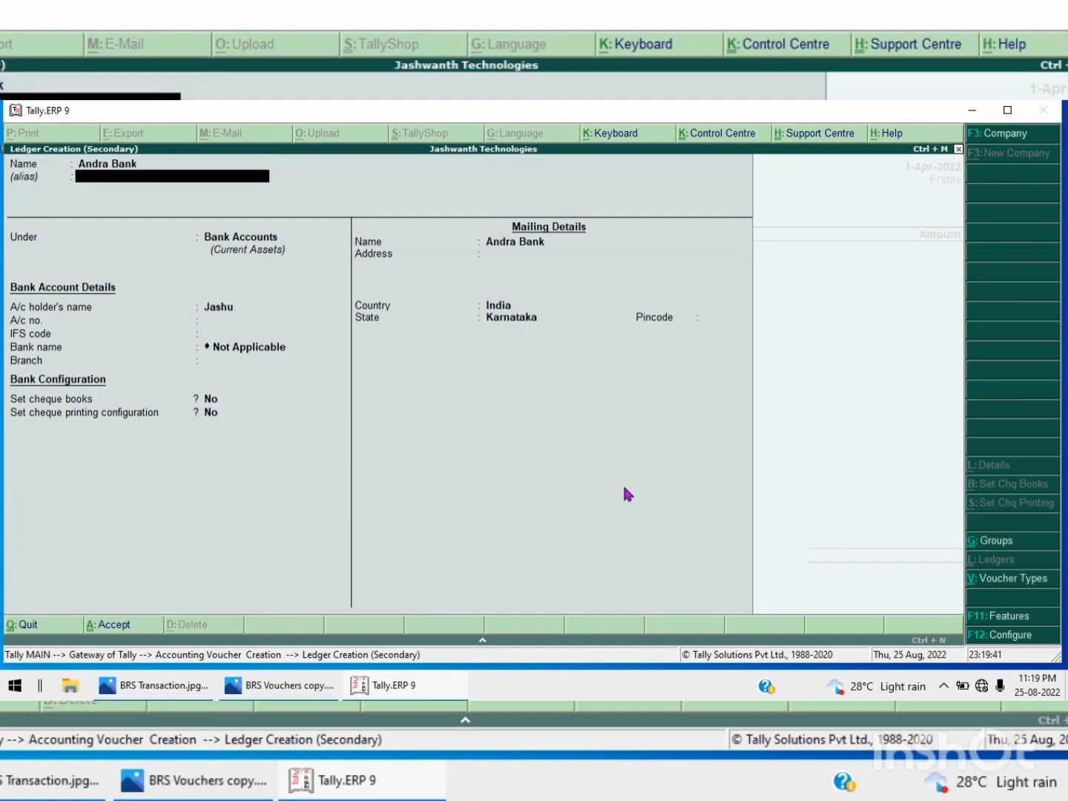
key("Return")
key("Return")
key("Return")
key("Return")
key("Return")
key("Return")
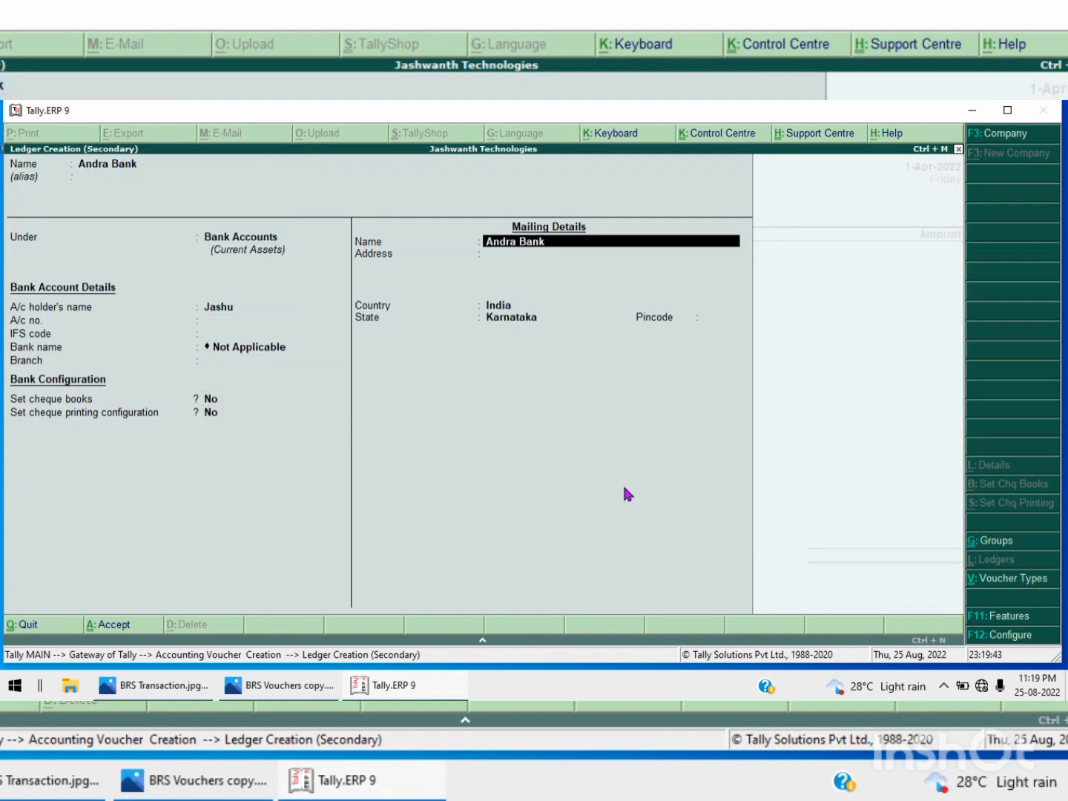
key("Return")
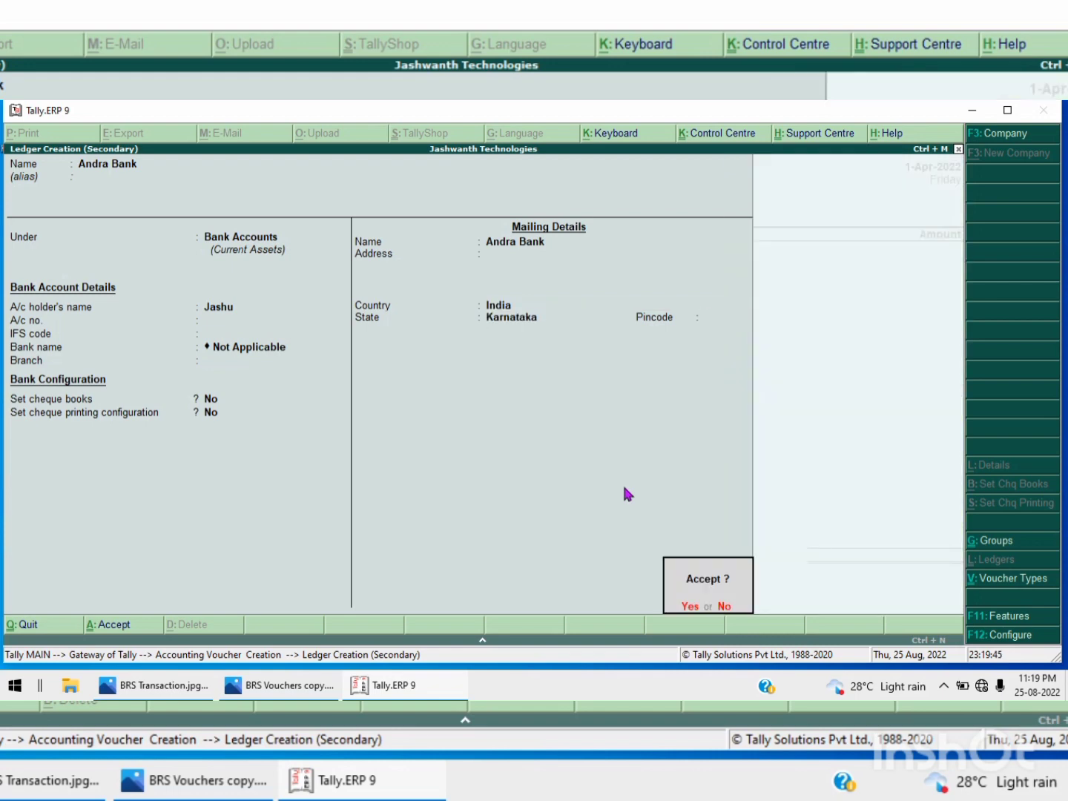
key("Return")
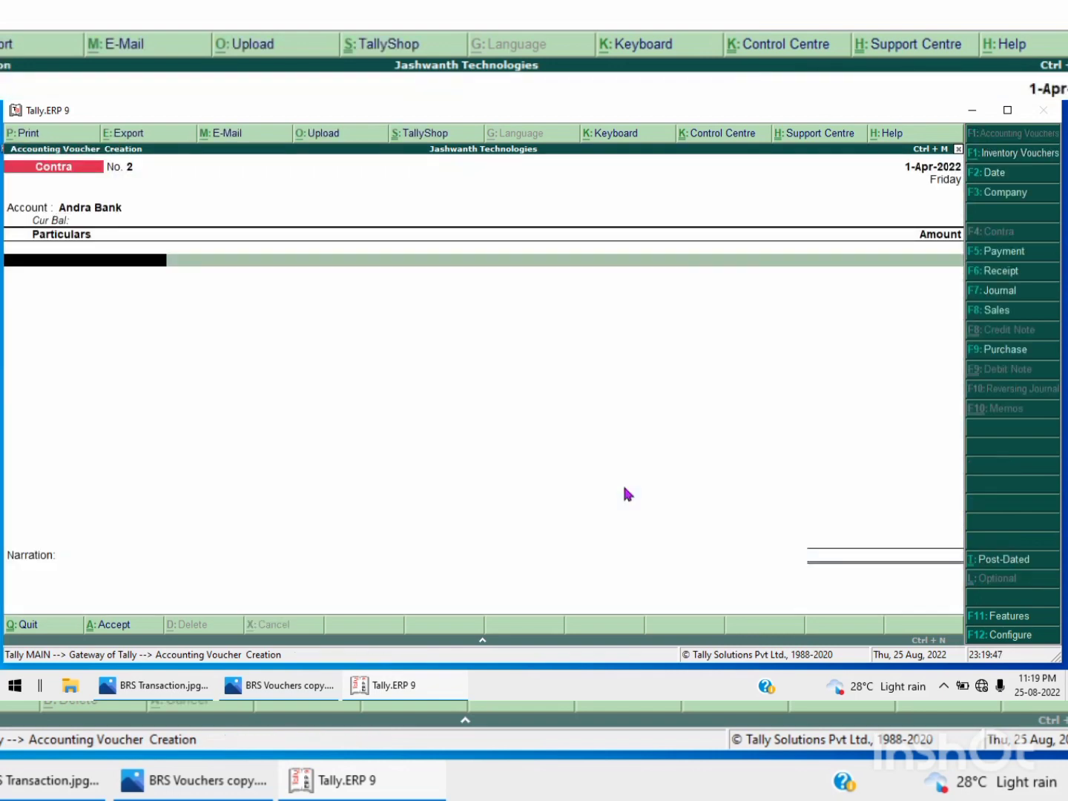
type("C")
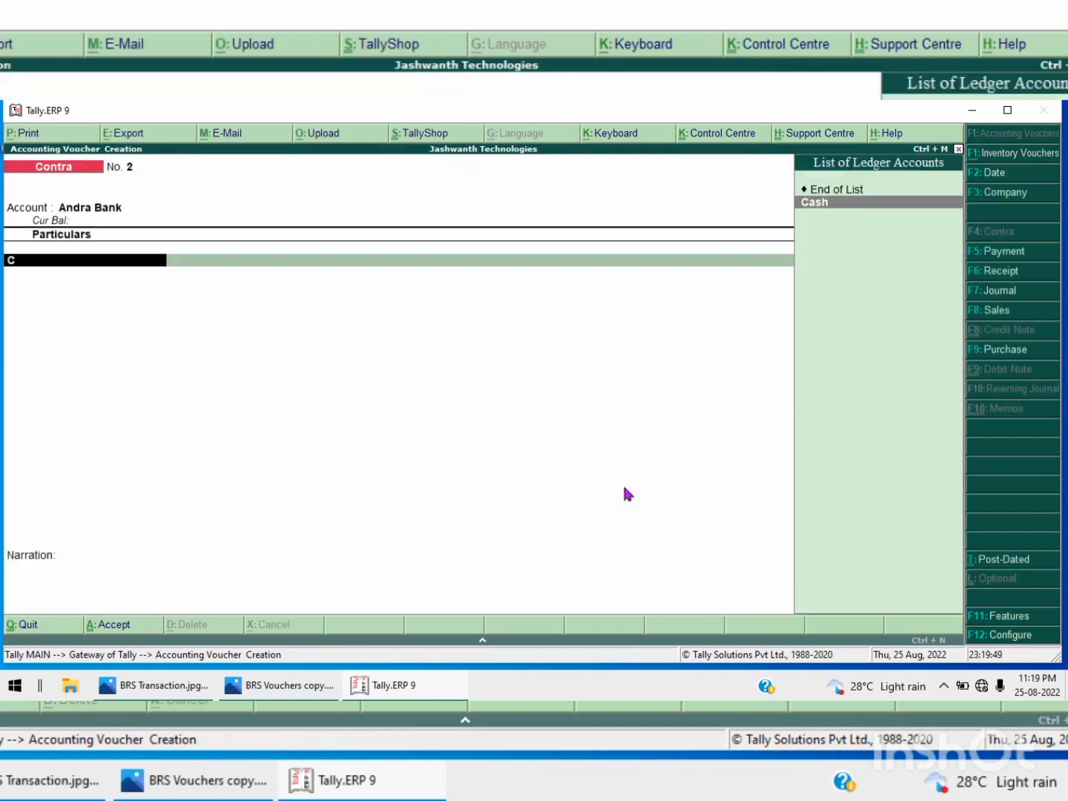
key("Return")
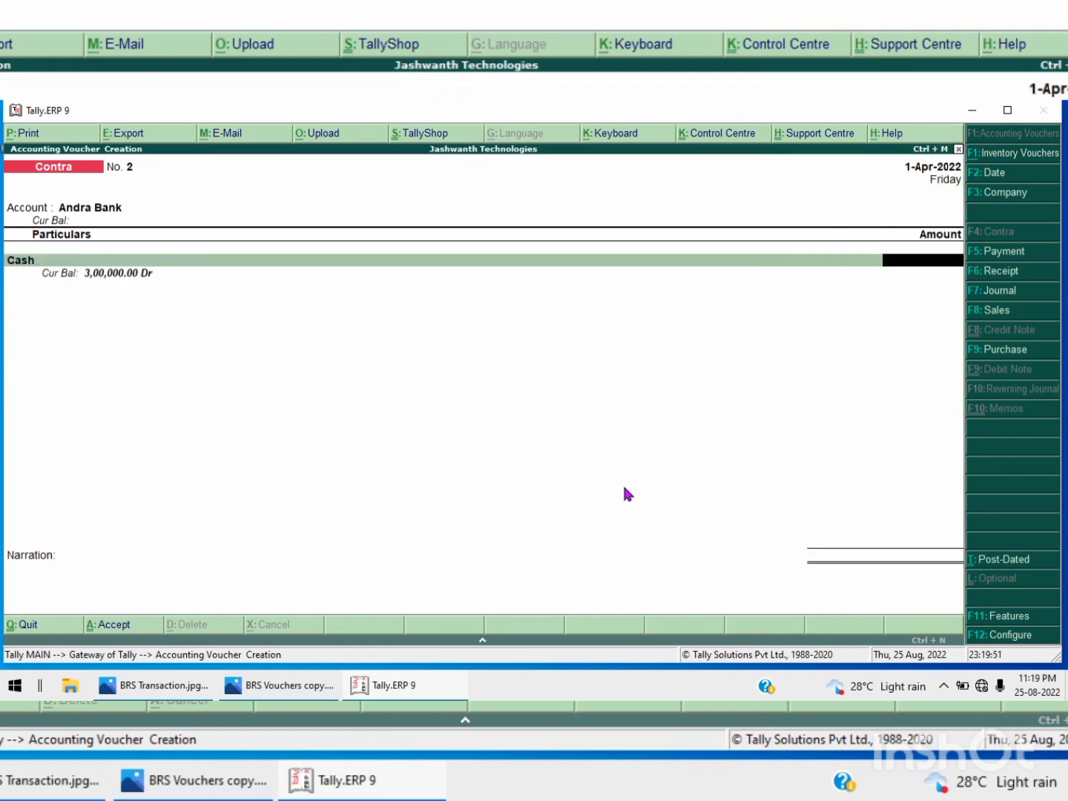
type("1000000")
key("Return")
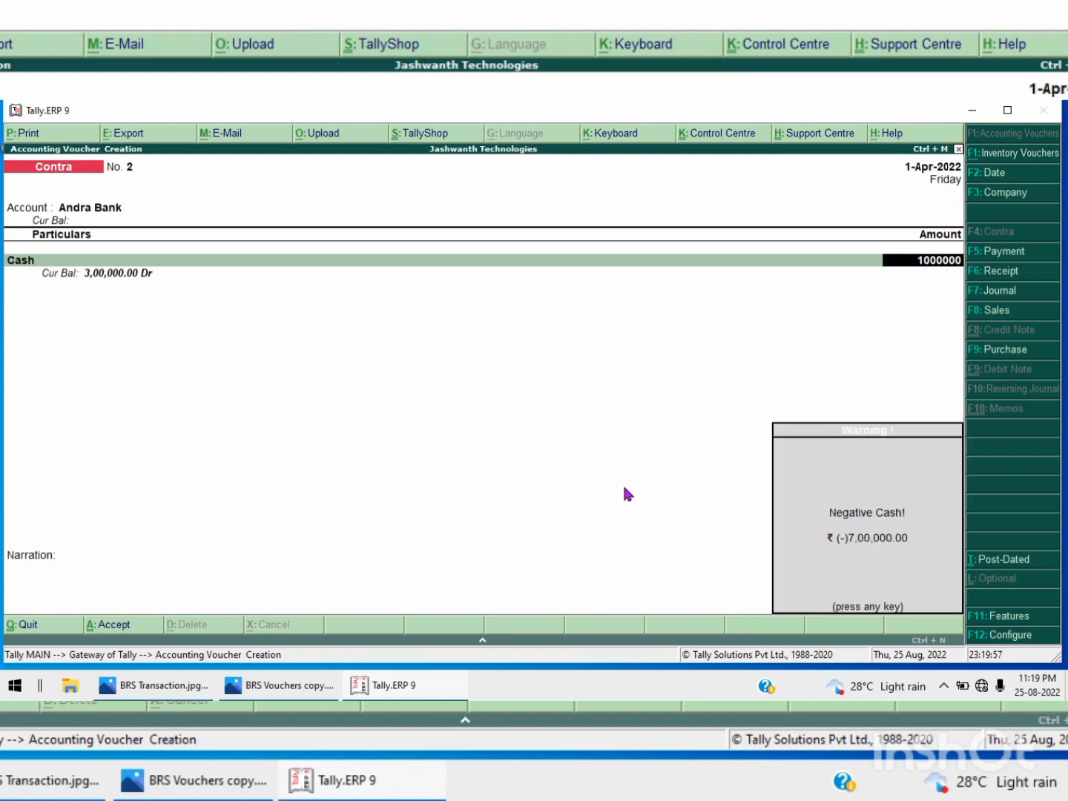
key("Return")
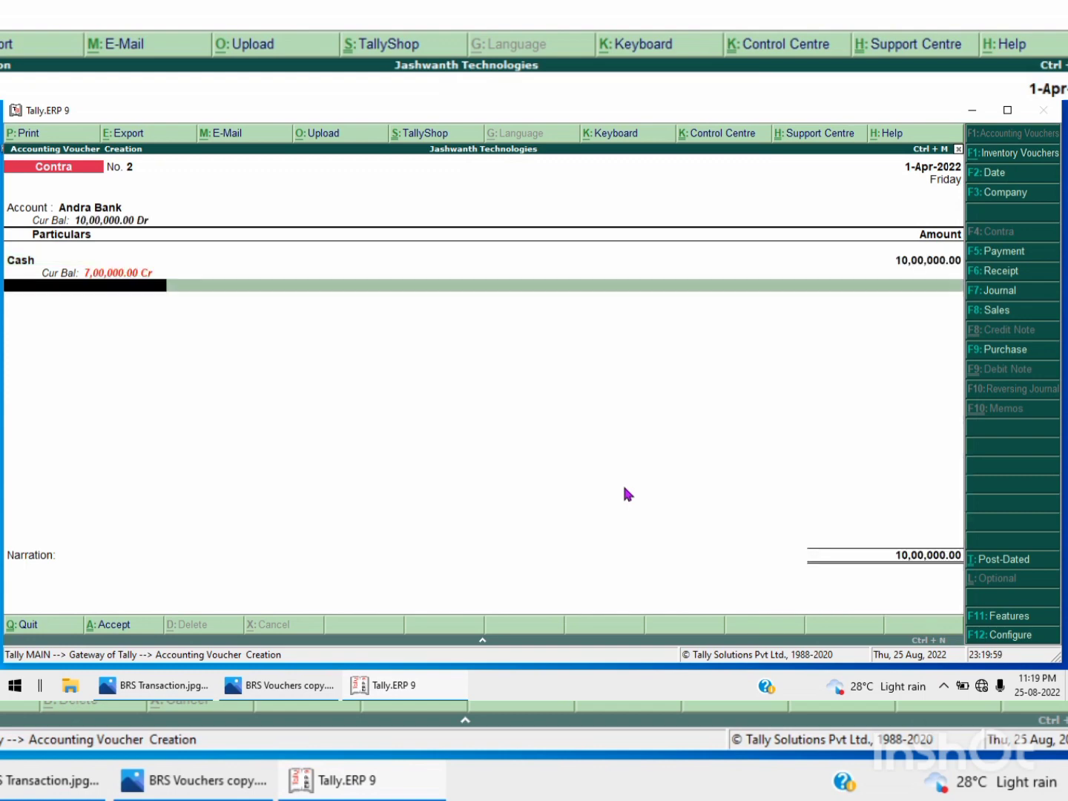
key("BackSpace")
Set the Cash amount to 100000 and allocate the Andra Bank deposit as 50 notes of the 2000 denomination.
type("1")
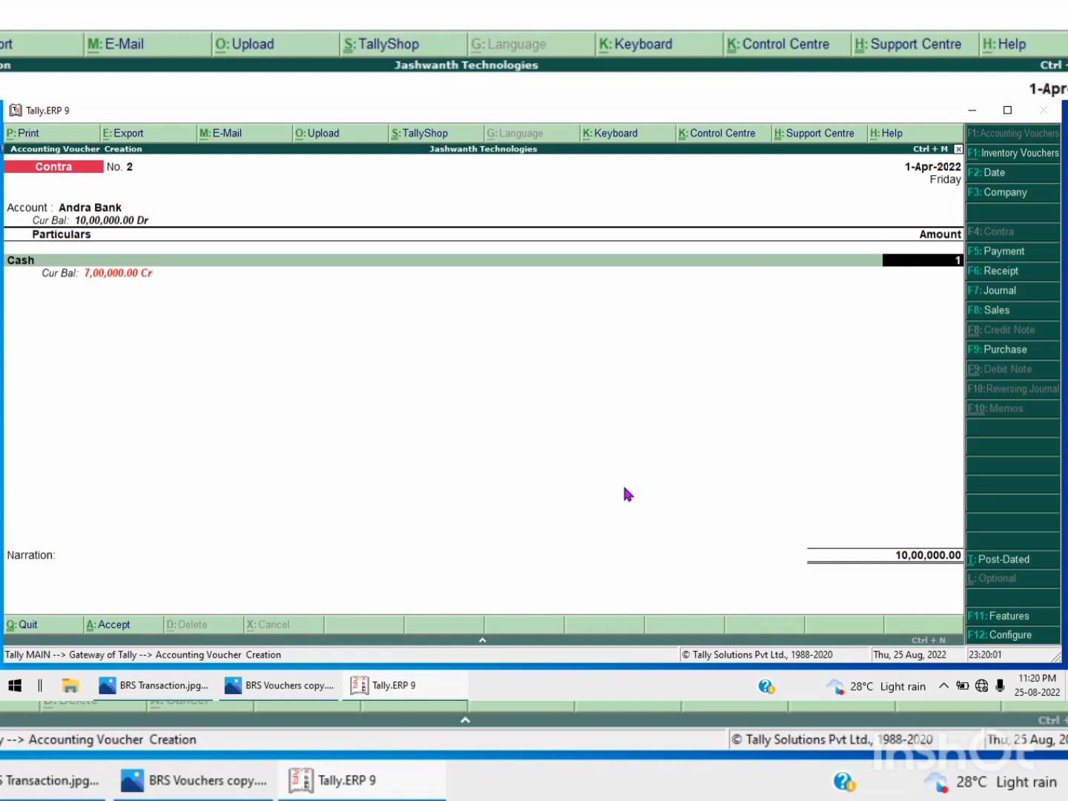
type("00000")
key("Return")
key("Return")
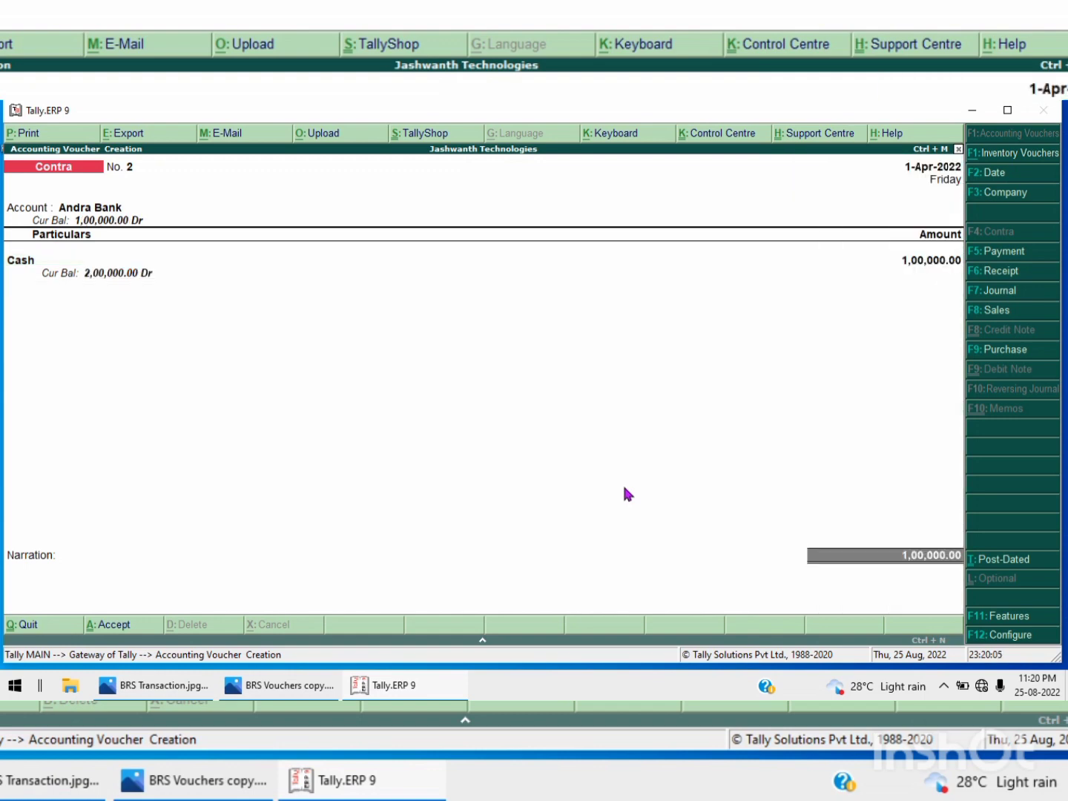
key("Return")
key("Return")
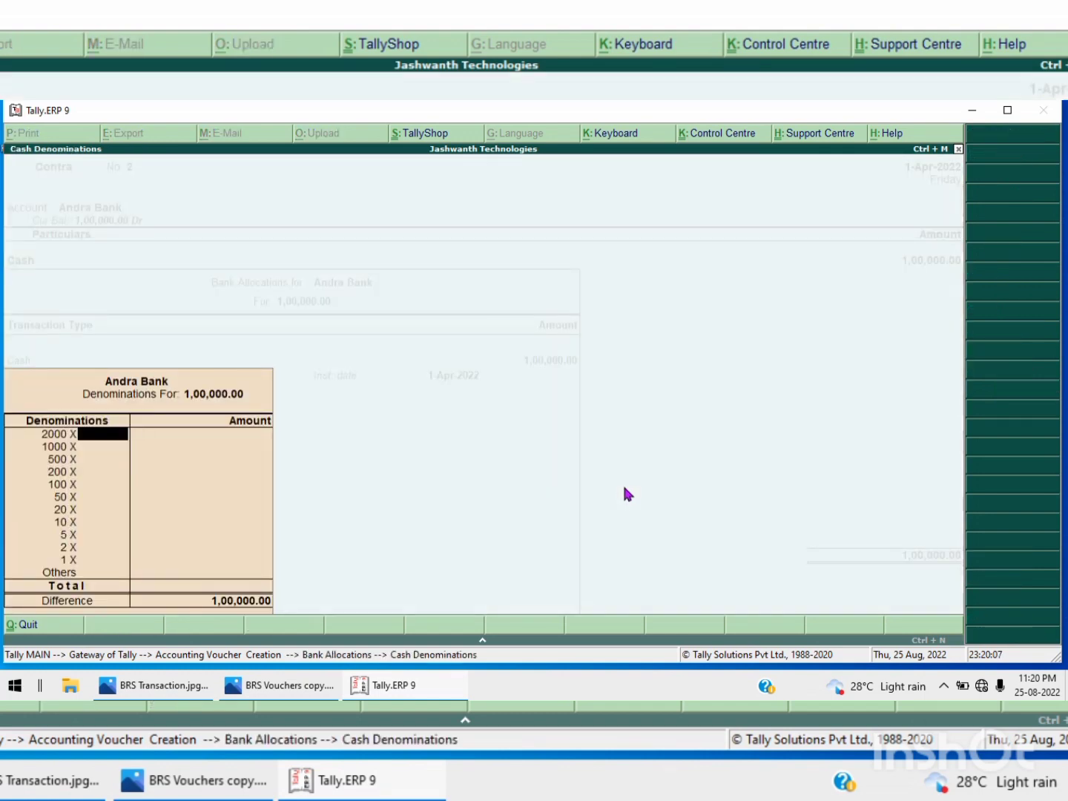
type("50")
key("Return")
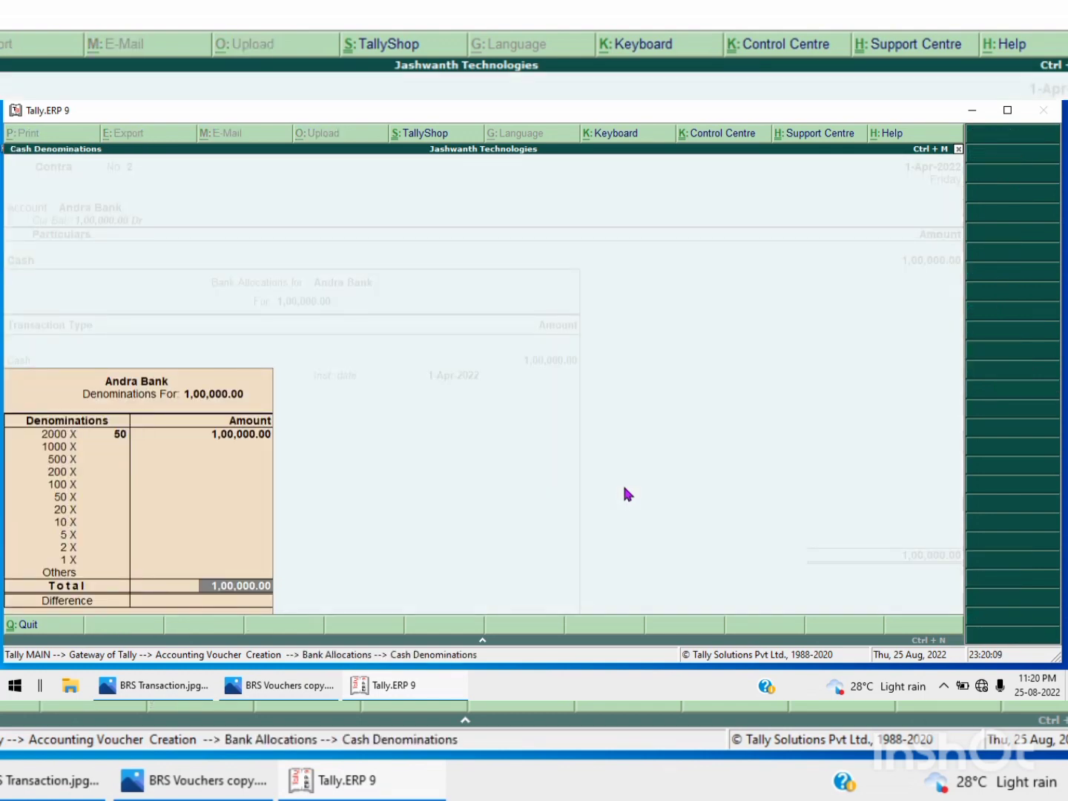
key("Return")
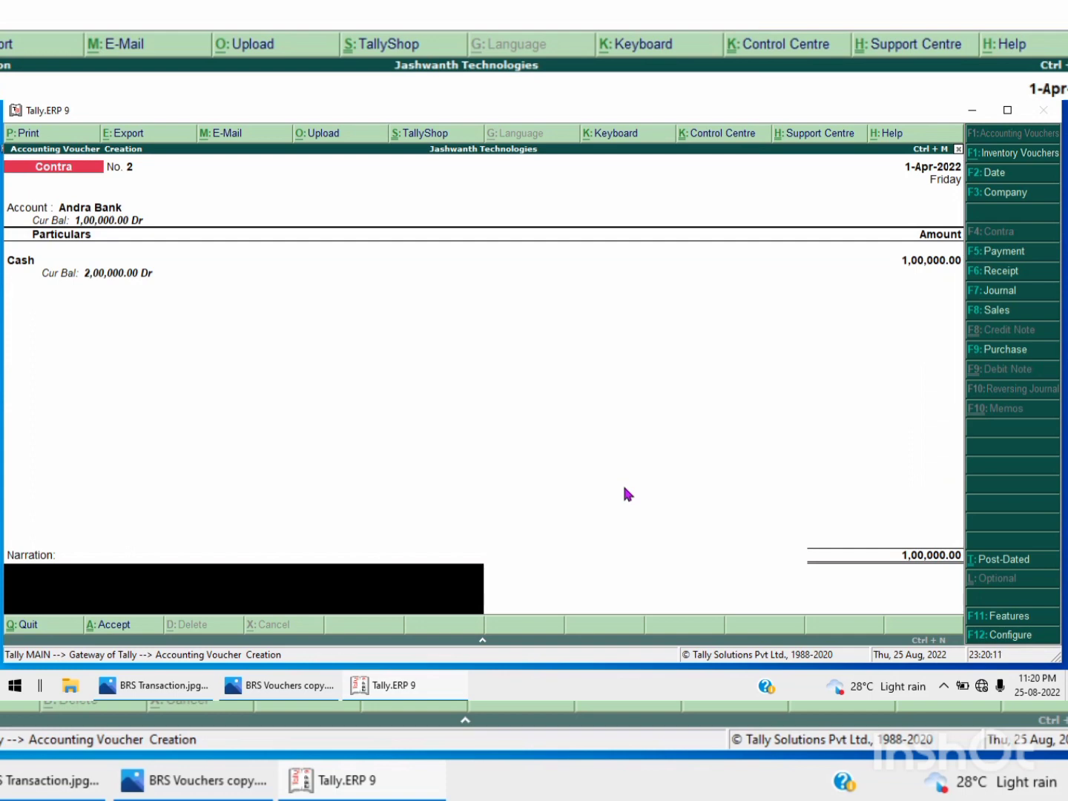
Add the narration "Being deposited into Andra Bank" and save the contra voucher.
type("Being deposited into")
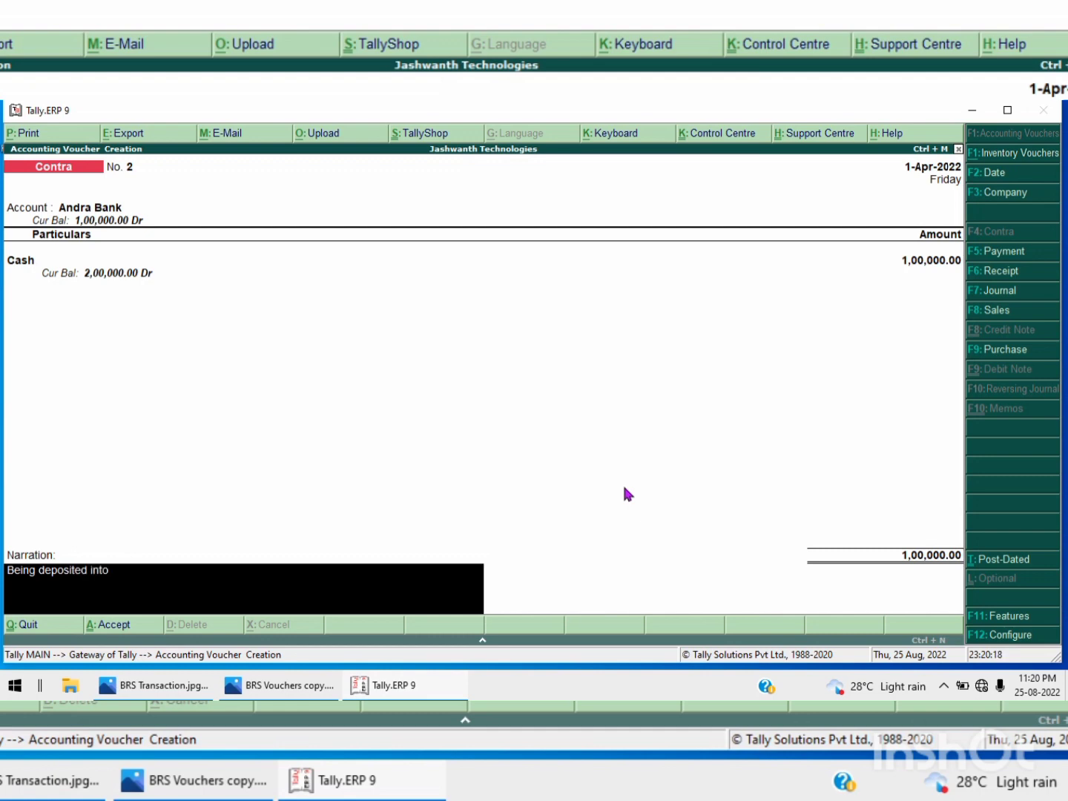
type(" Andra Bank")
key("Return")
key("Return")
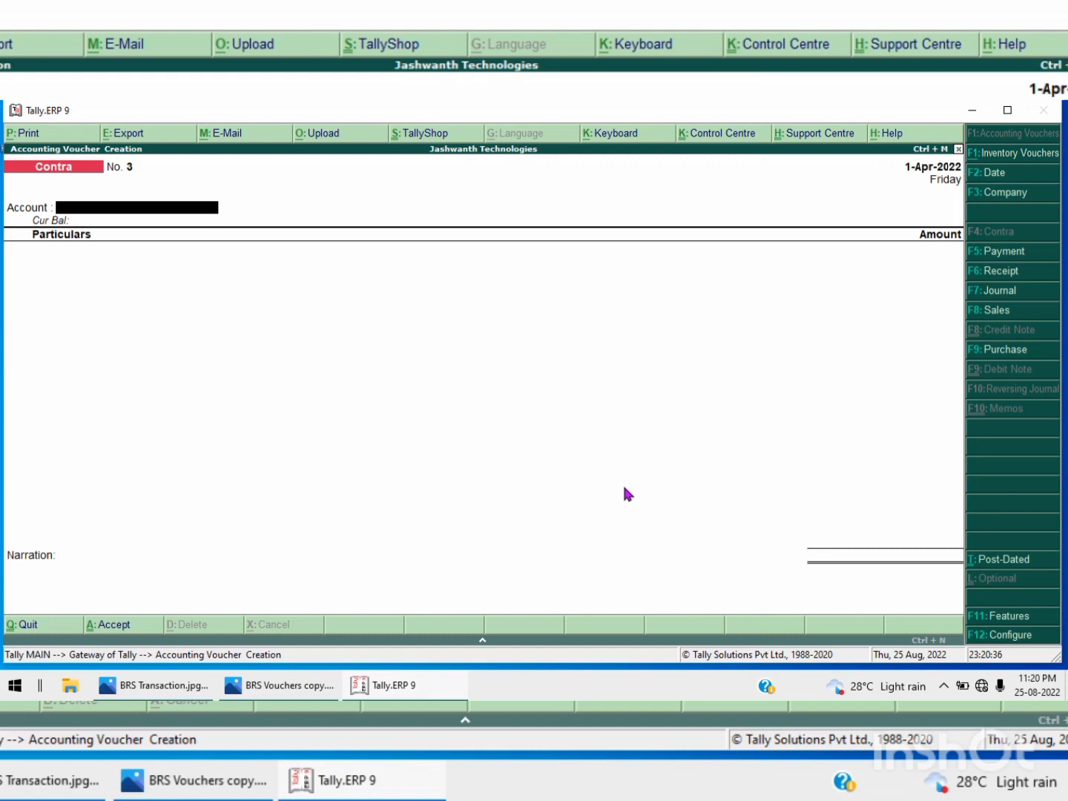
Start a payment voucher with Andra Bank as its account.
key("F5")
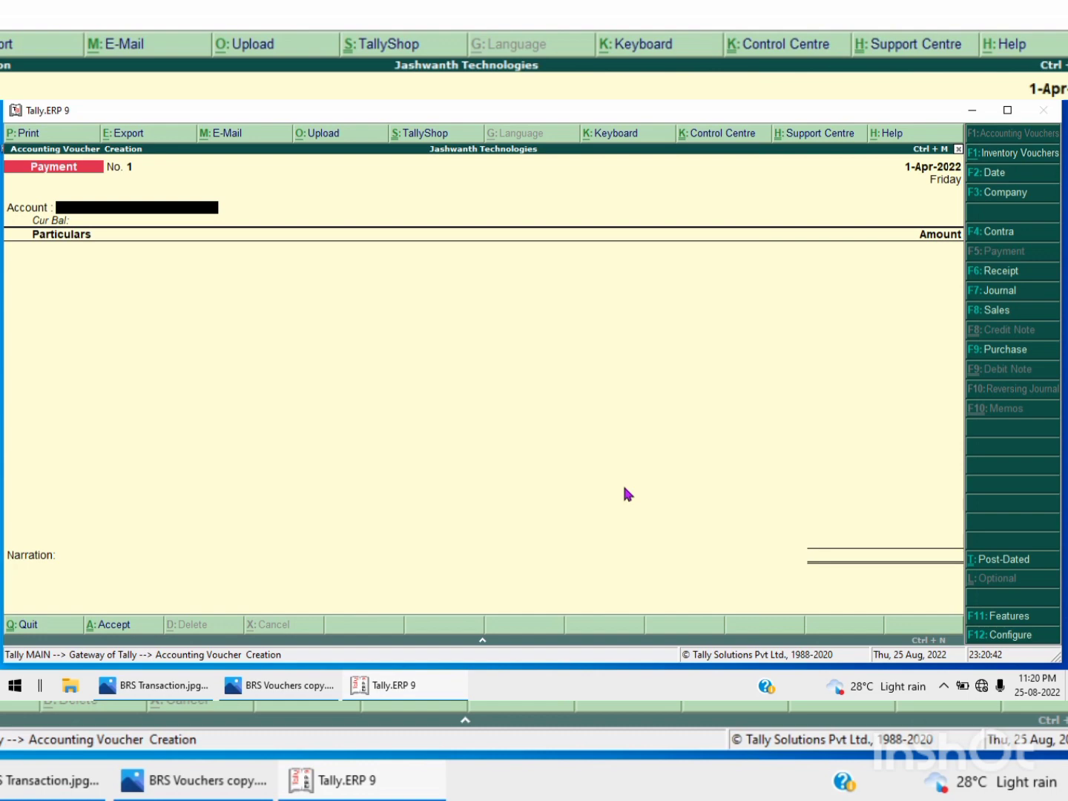
type("A")
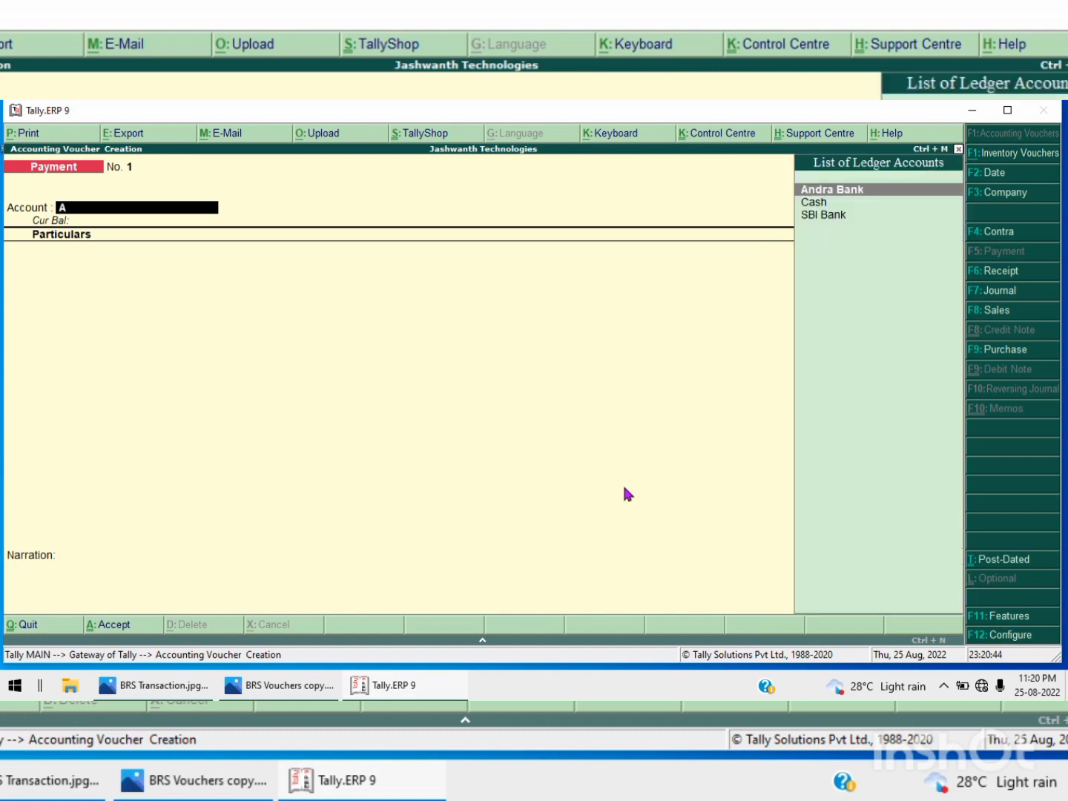
key("Return")
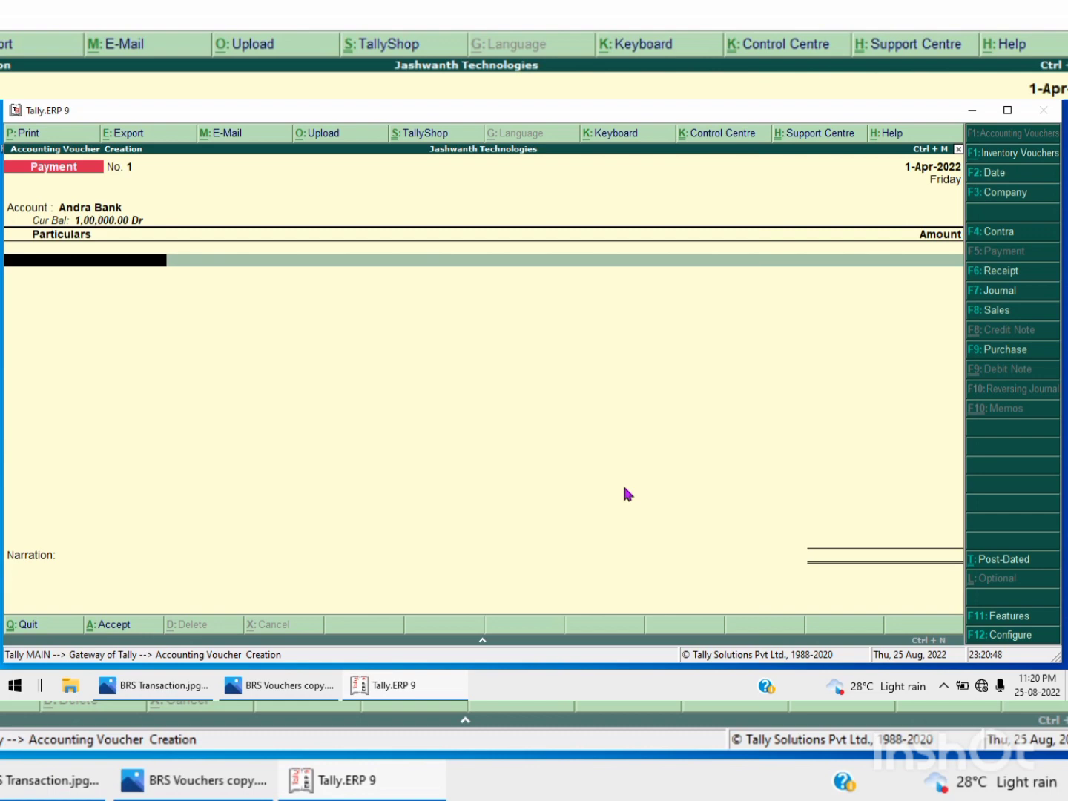
Create the ledger Rent Paid under Indirect Expenses as the payment voucher's particulars, keeping the remaining ledger defaults.
key("alt+c")
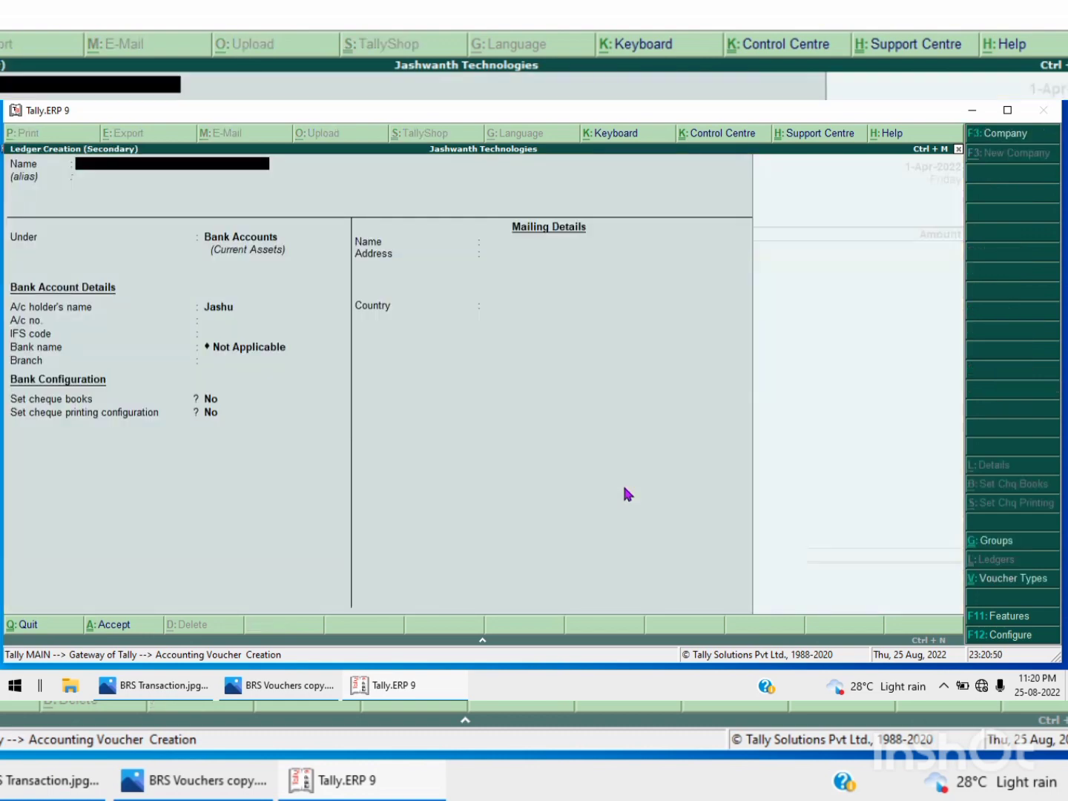
type("Ren")
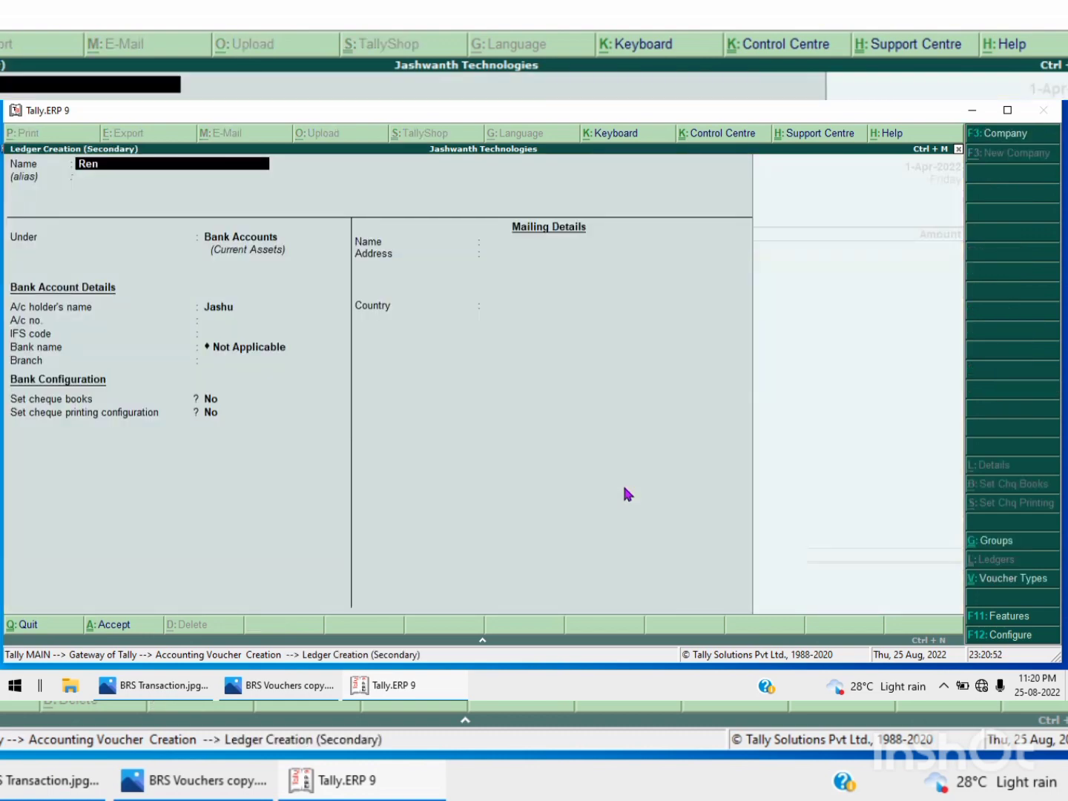
type("t Paid")
key("Return")
key("Return")
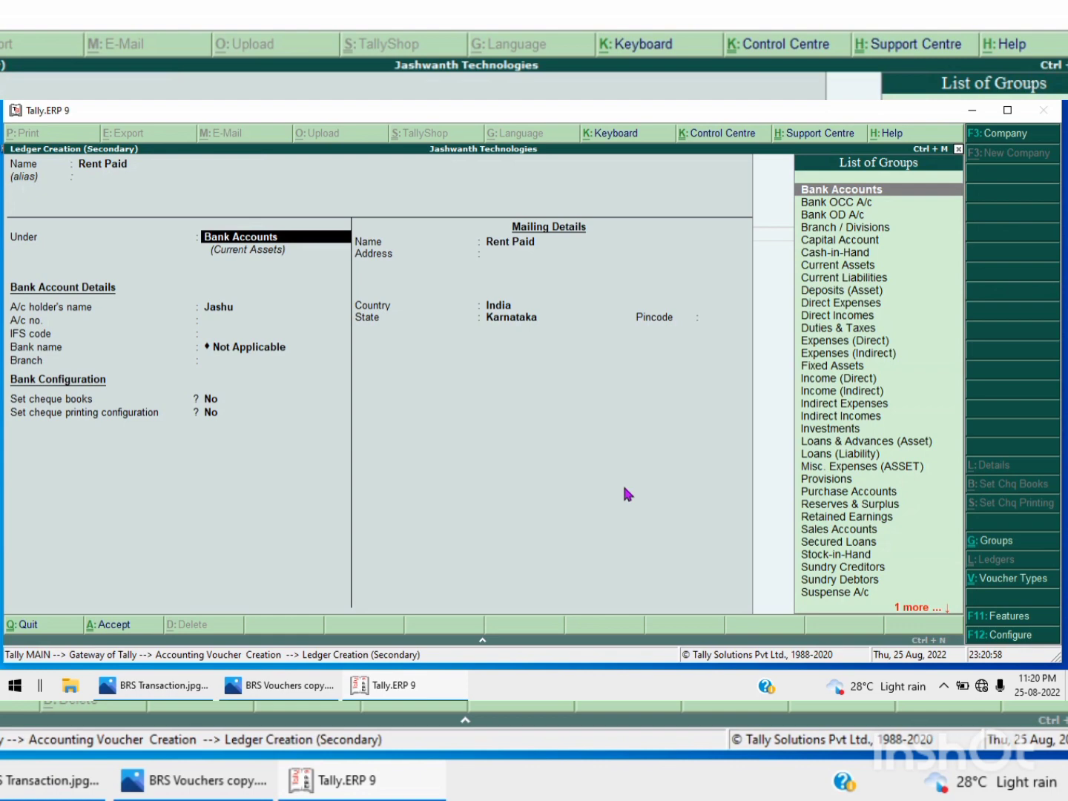
type("I")
key("Down")
key("Down")
key("Down")
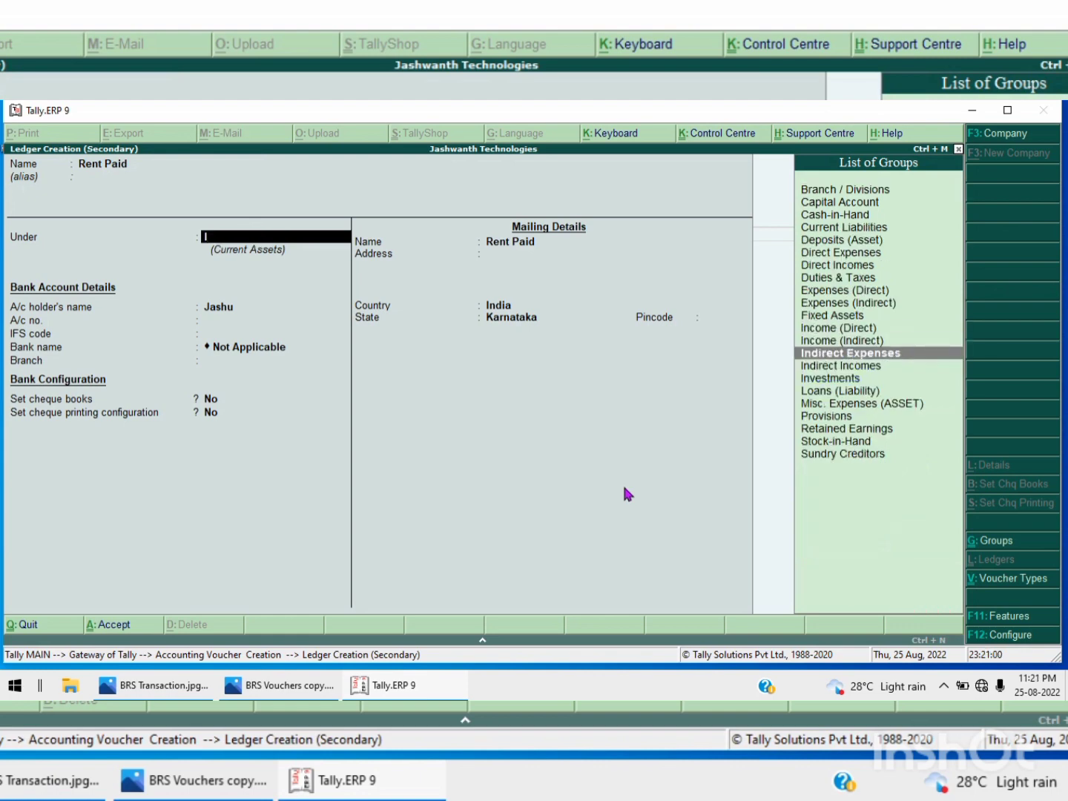
key("Return")
key("Return")
key("Return")
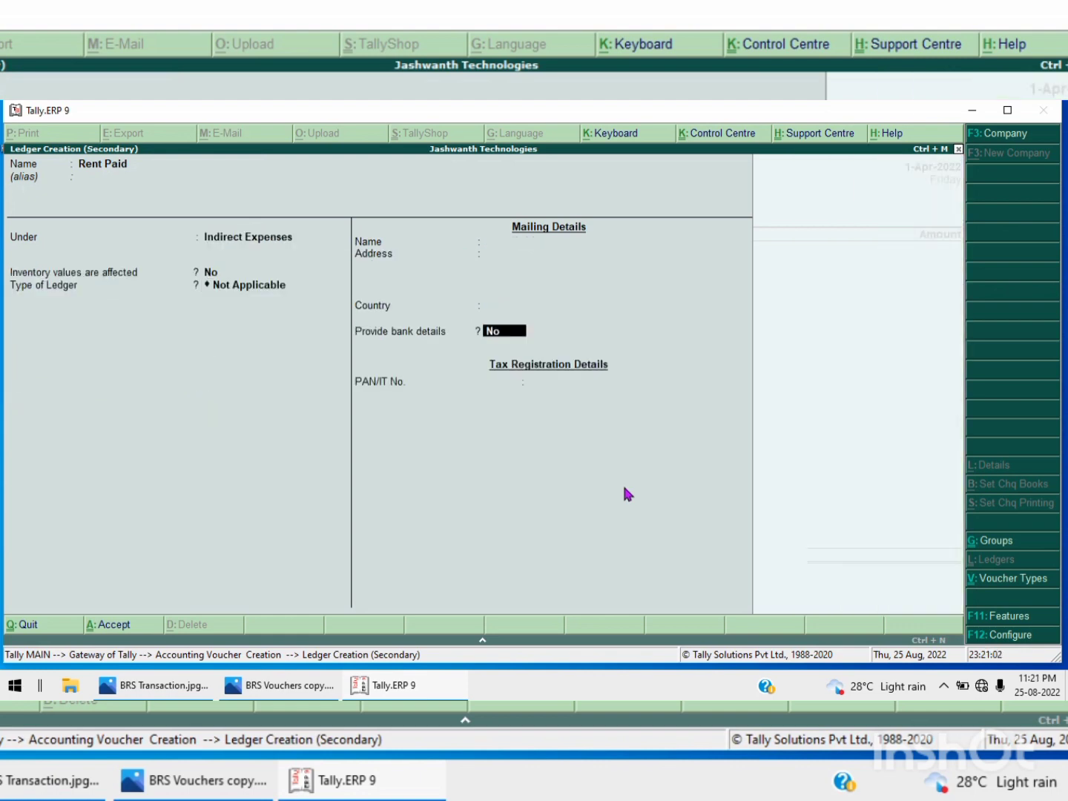
key("Return")
key("Return")
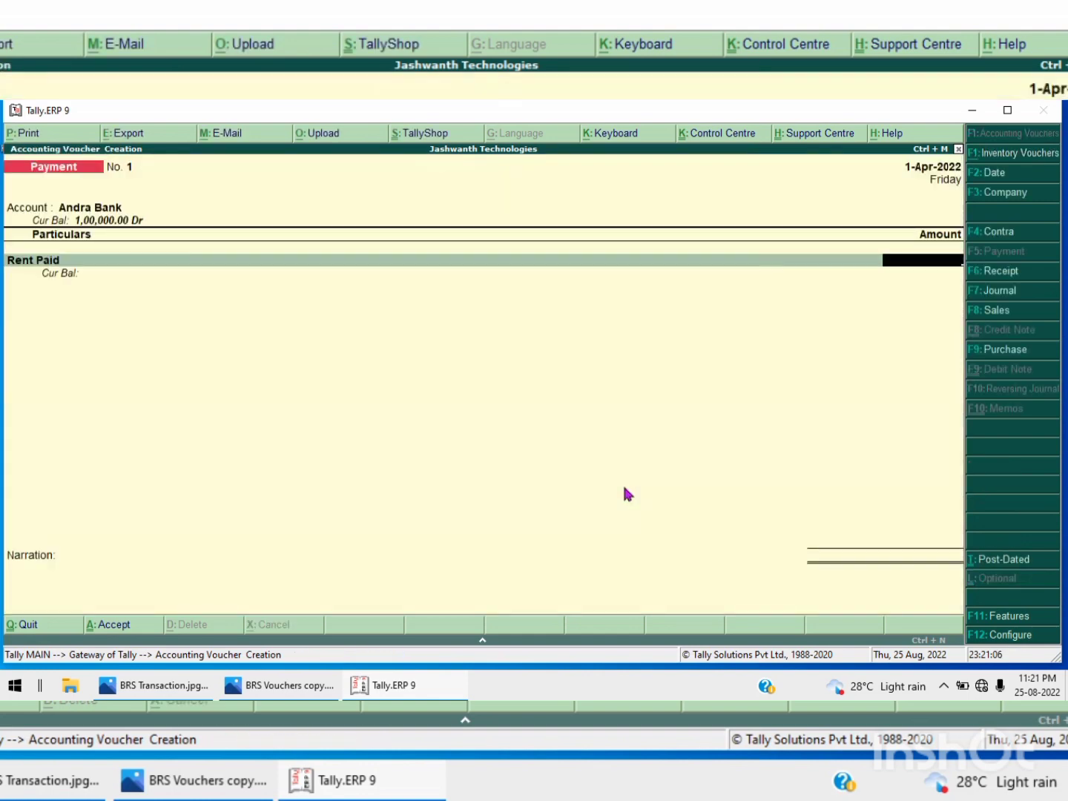
Set the Rent Paid amount to 15000 and allocate it as a cheque with instrument number 450772, keeping the instrument date.
type("15000")
key("Return")
key("Return")
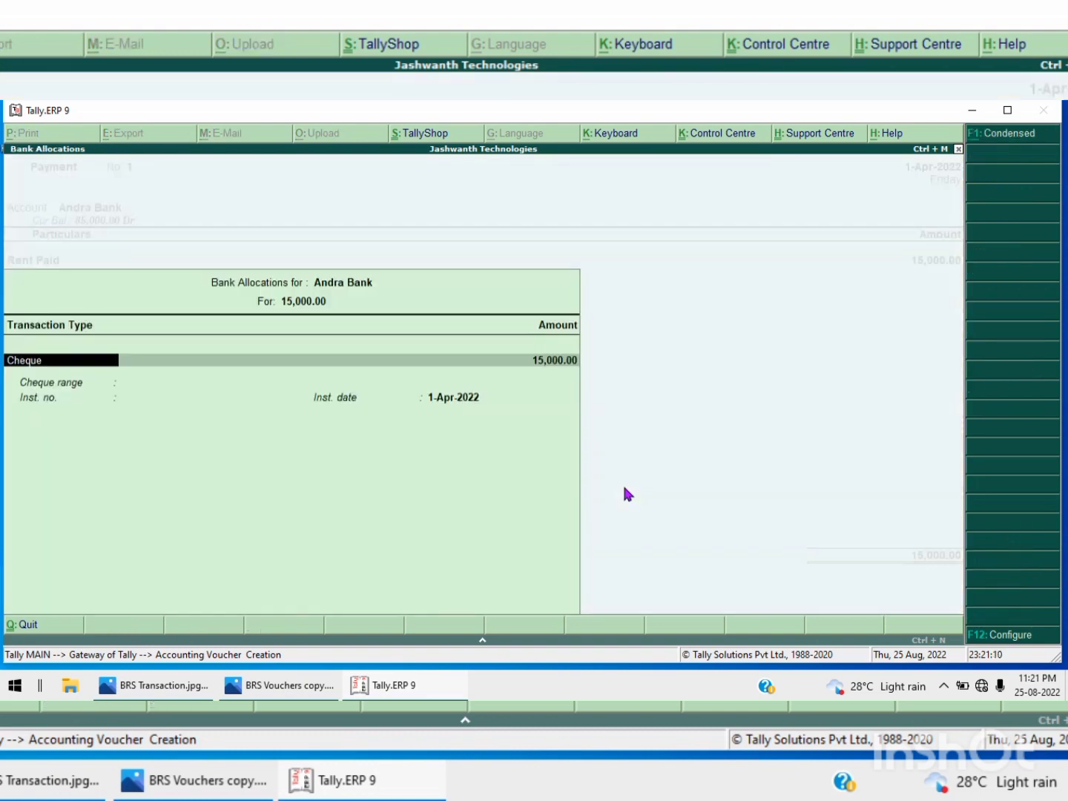
key("Return")
key("Return")
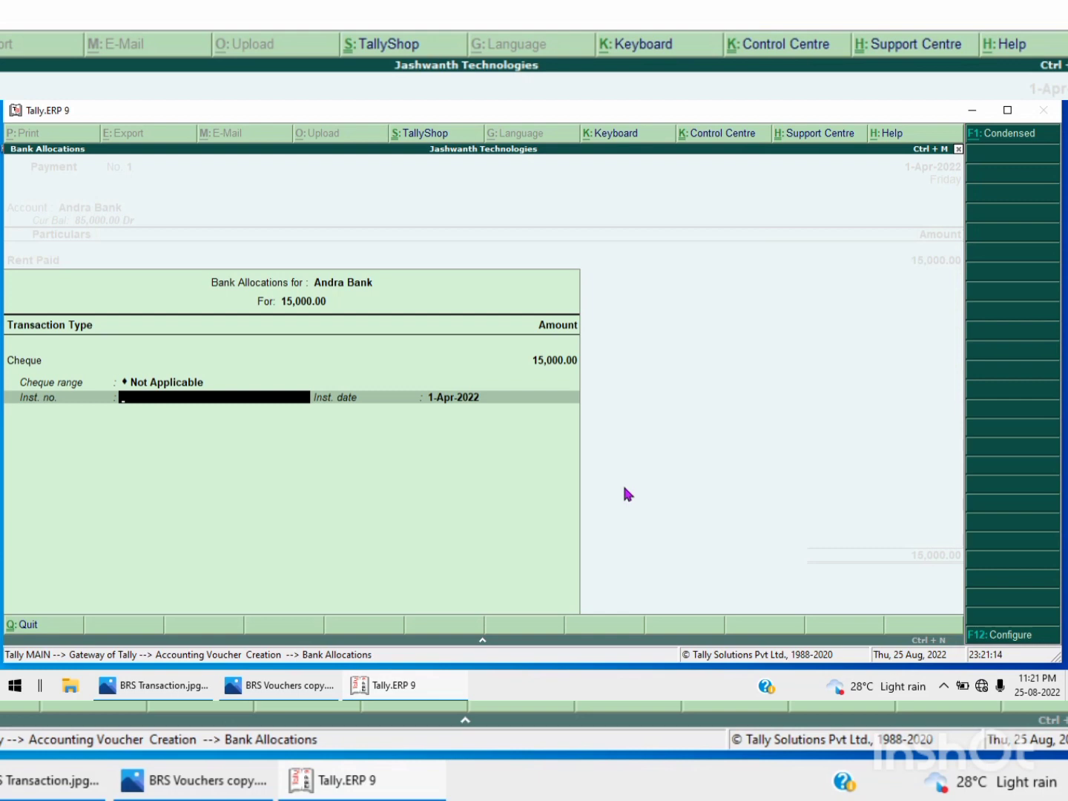
type("450772")
key("Return")
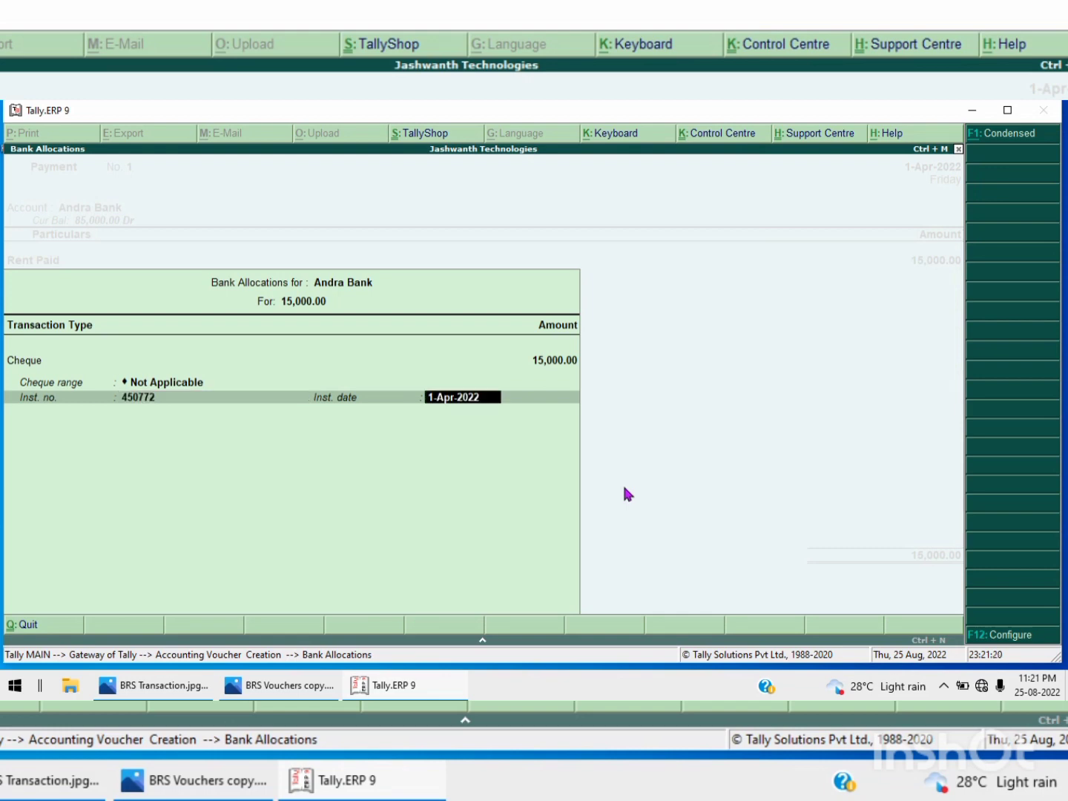
key("Return")
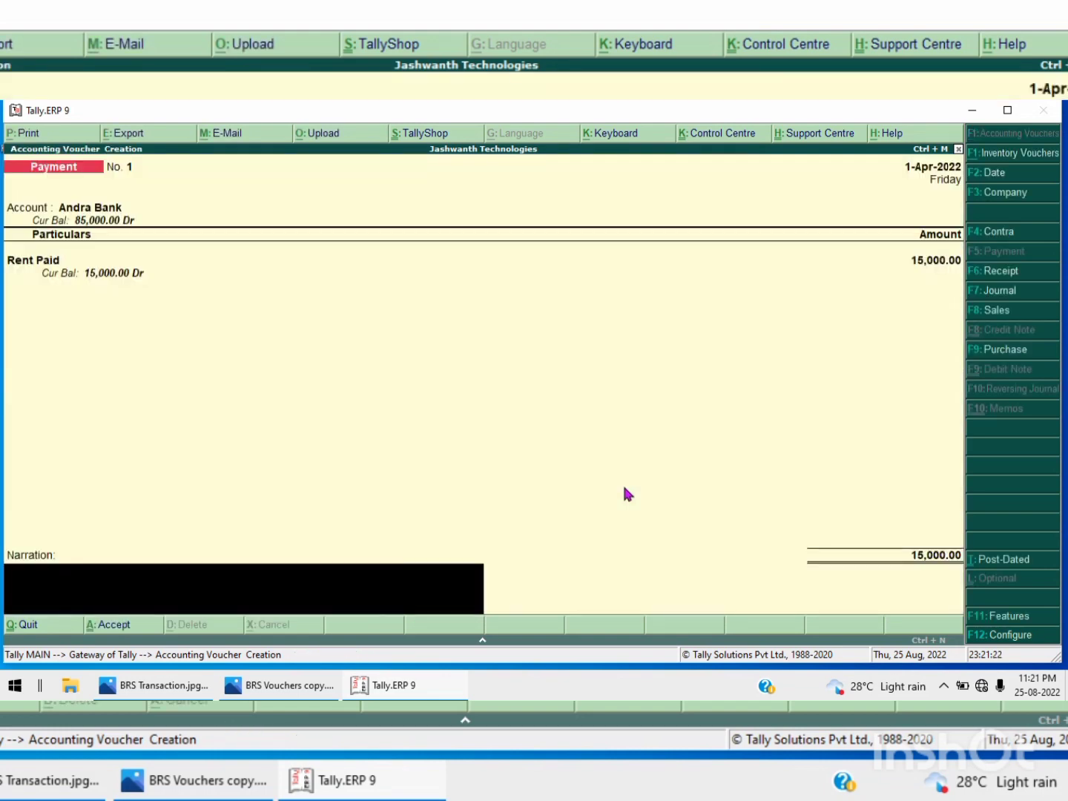
Add the narration "being rent paid through bank. Cq No-450772" and save the payment voucher.
type("being rent paid through b")
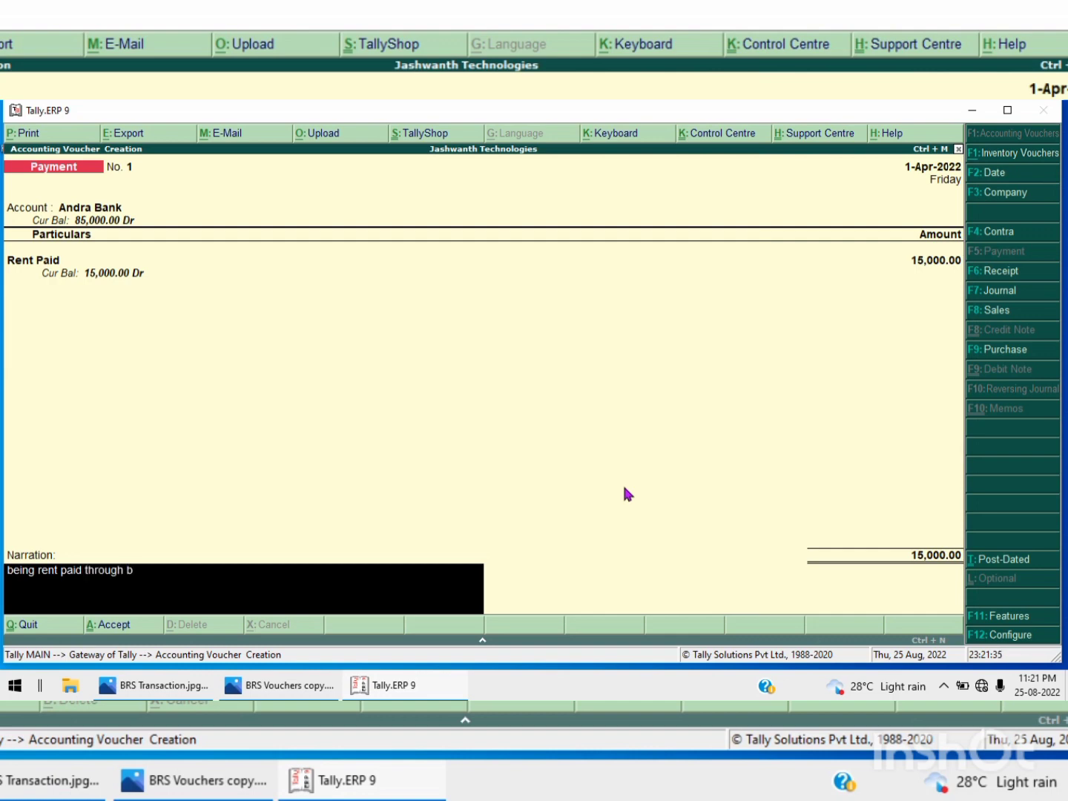
type("ank. Cq No450772")
key("Return")
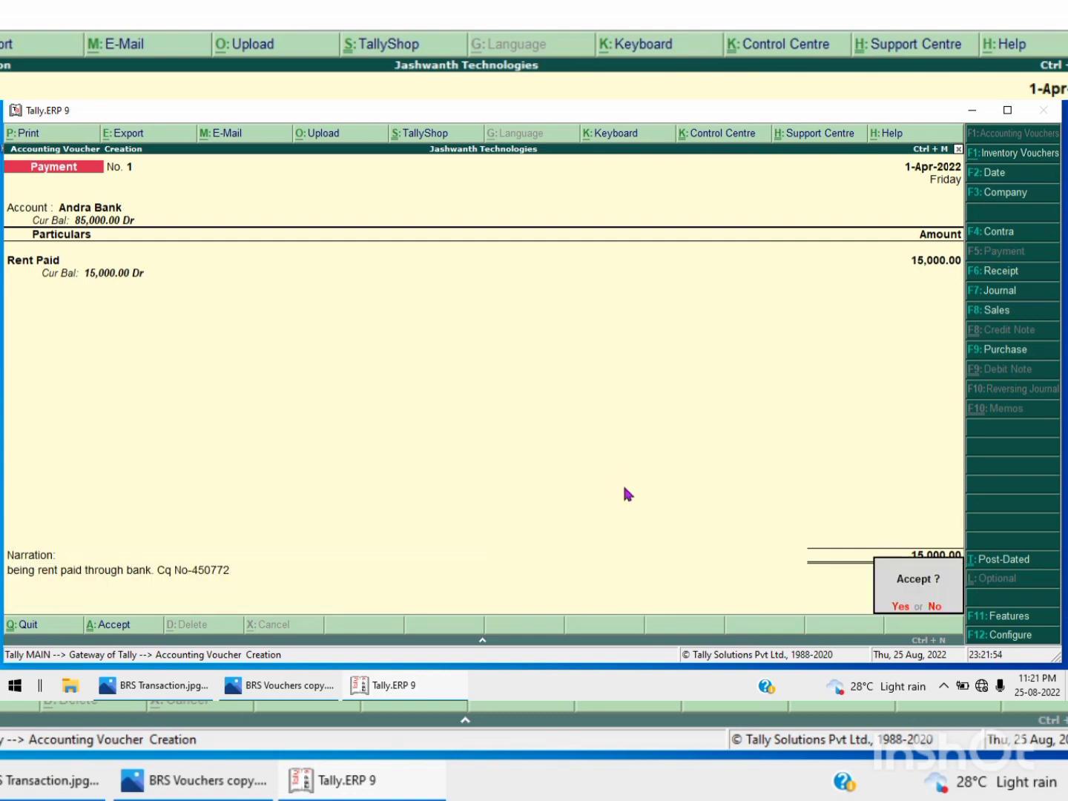
key("Return")
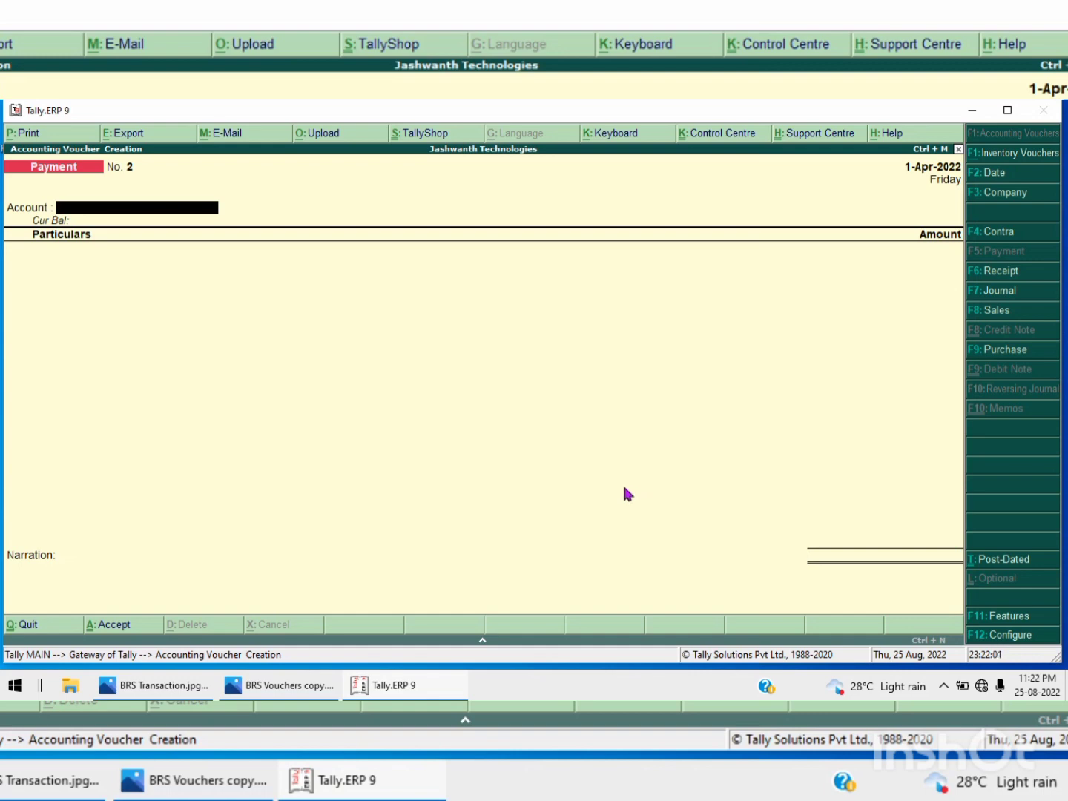
Set SBI Bank as the payment account and create the ledger Salary Paid under Indirect Expenses as the particulars, keeping the remaining defaults.
type("S")
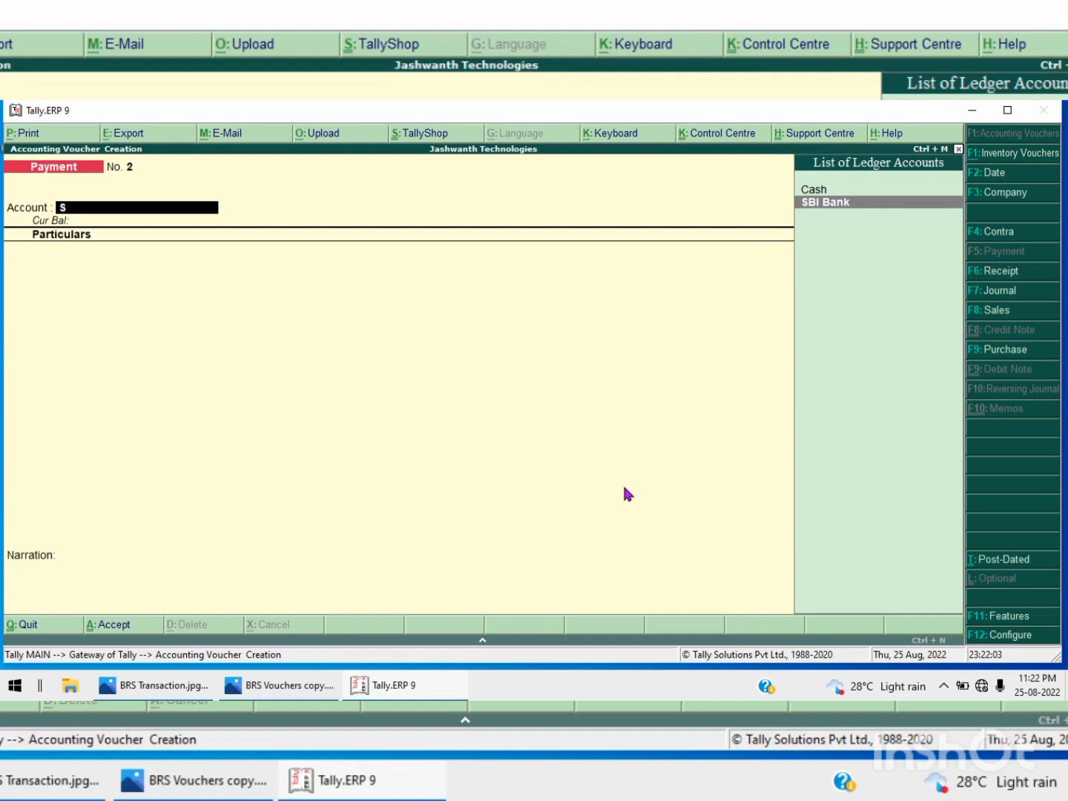
key("Return")
key("alt+c")
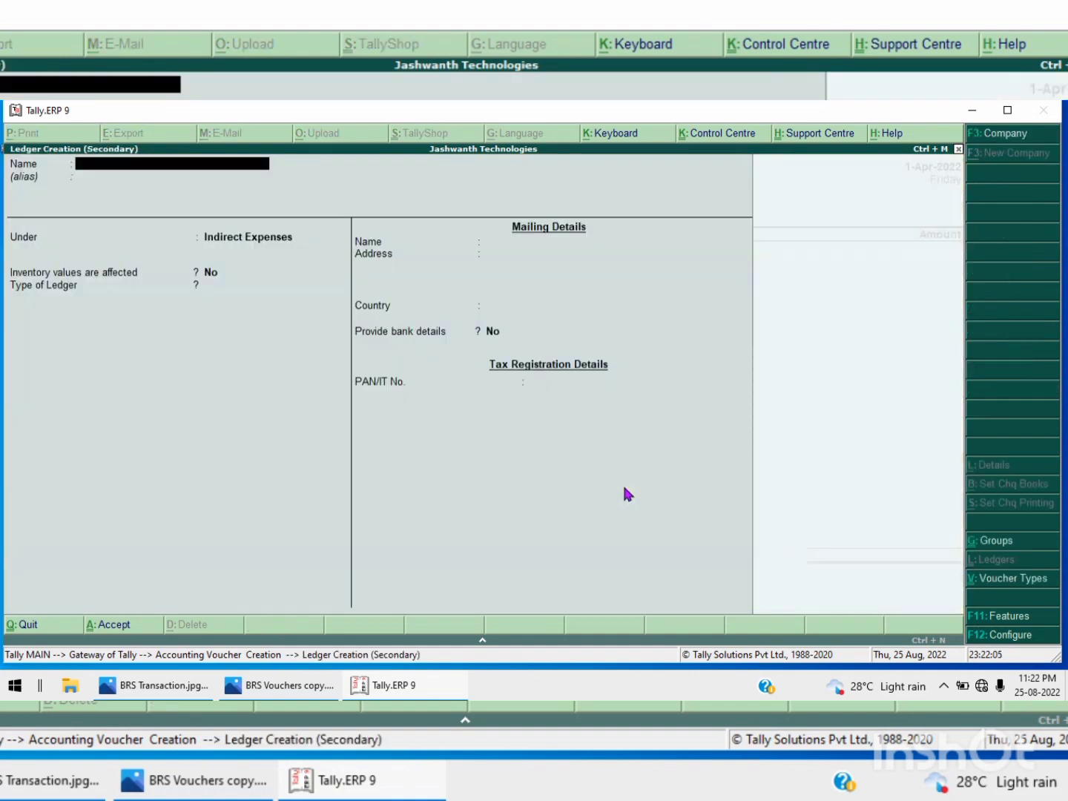
type("Salary Paid")
key("Return")
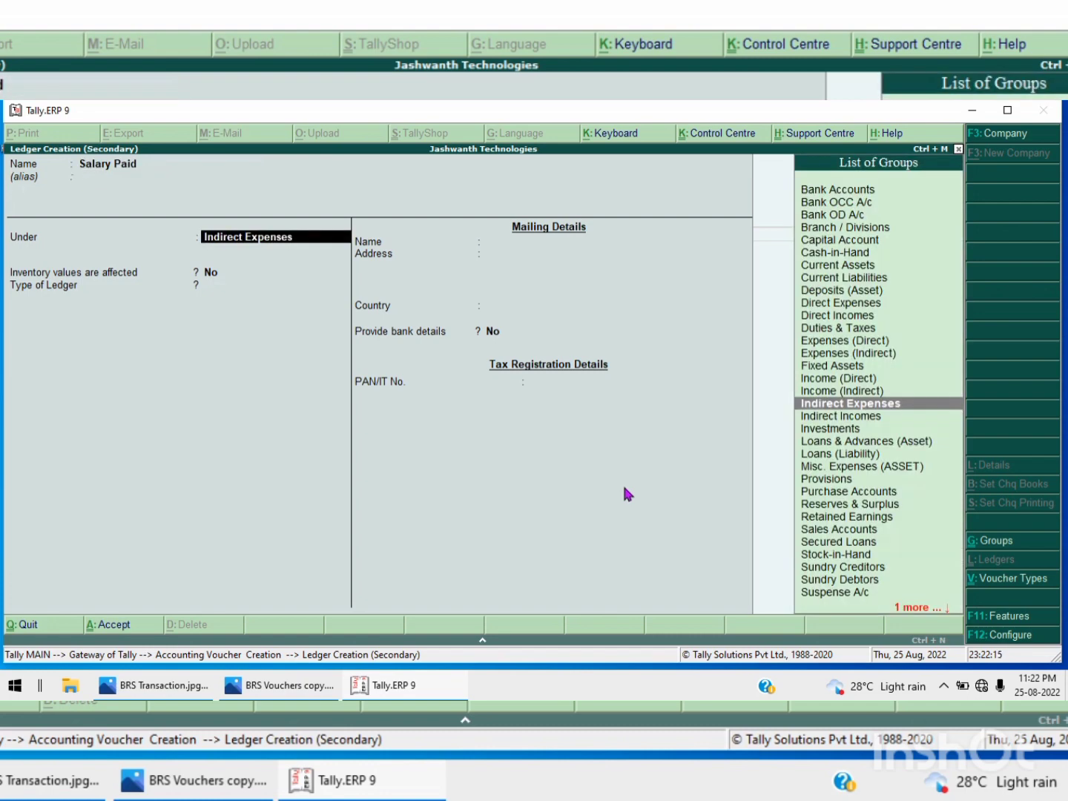
key("Return")
key("Return")
key("Return")
key("Return")
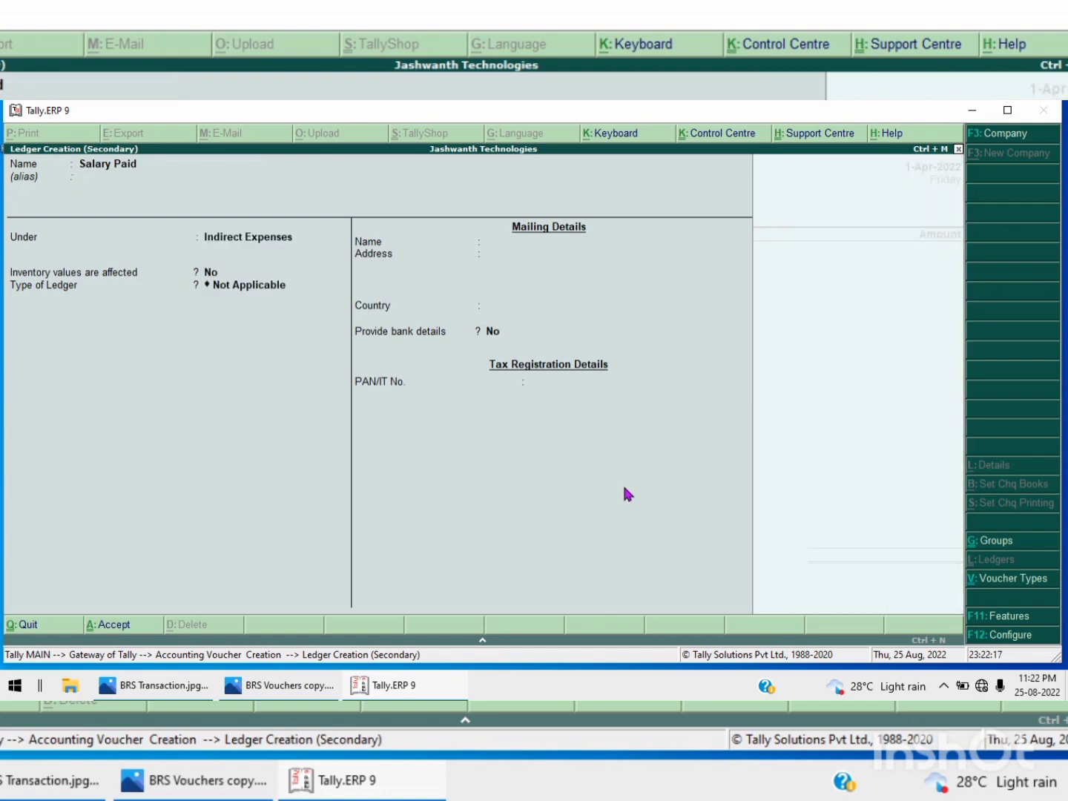
key("Return")
key("Return")
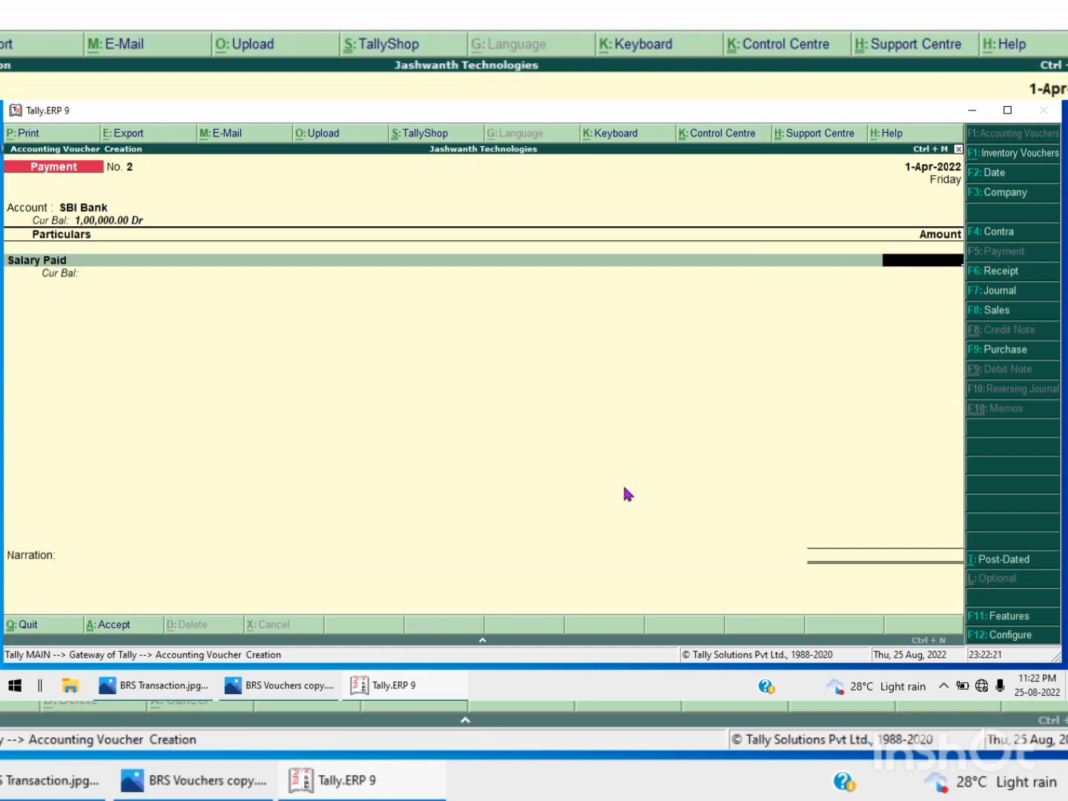
Set the Salary Paid amount to 12000 and allocate it as a cheque with instrument number 122330, keeping the instrument date.
type("12000")
key("Return")
key("Return")
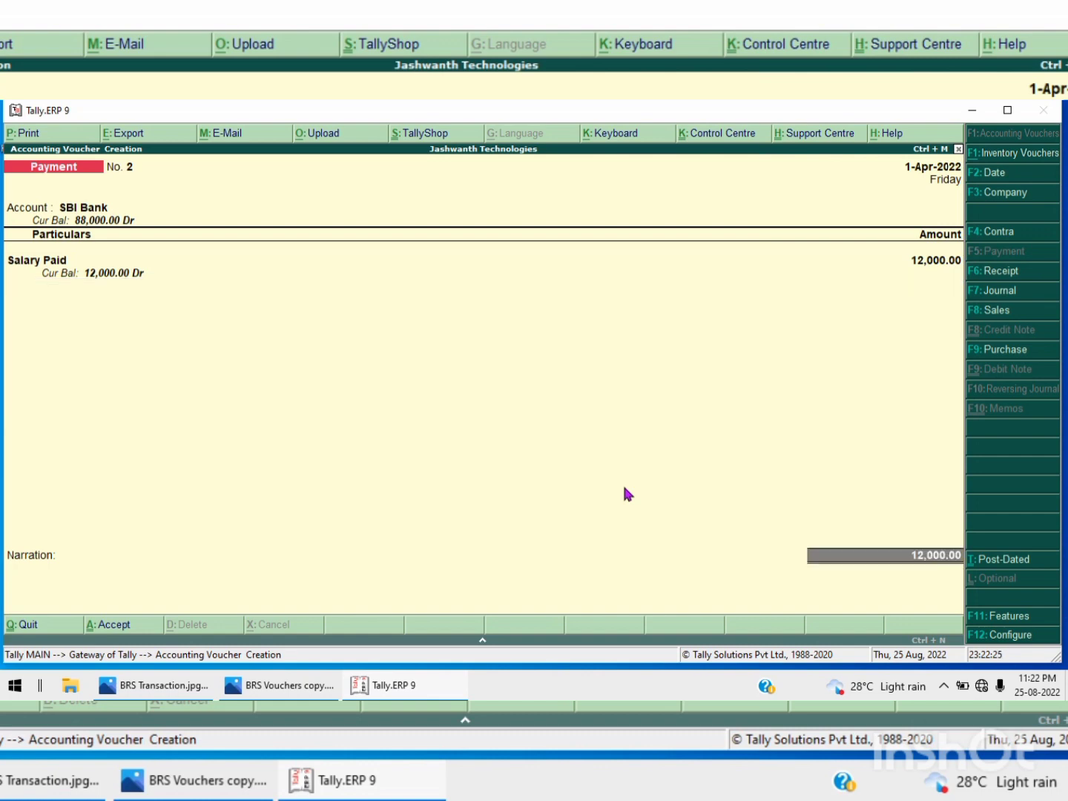
key("Return")
key("Return")
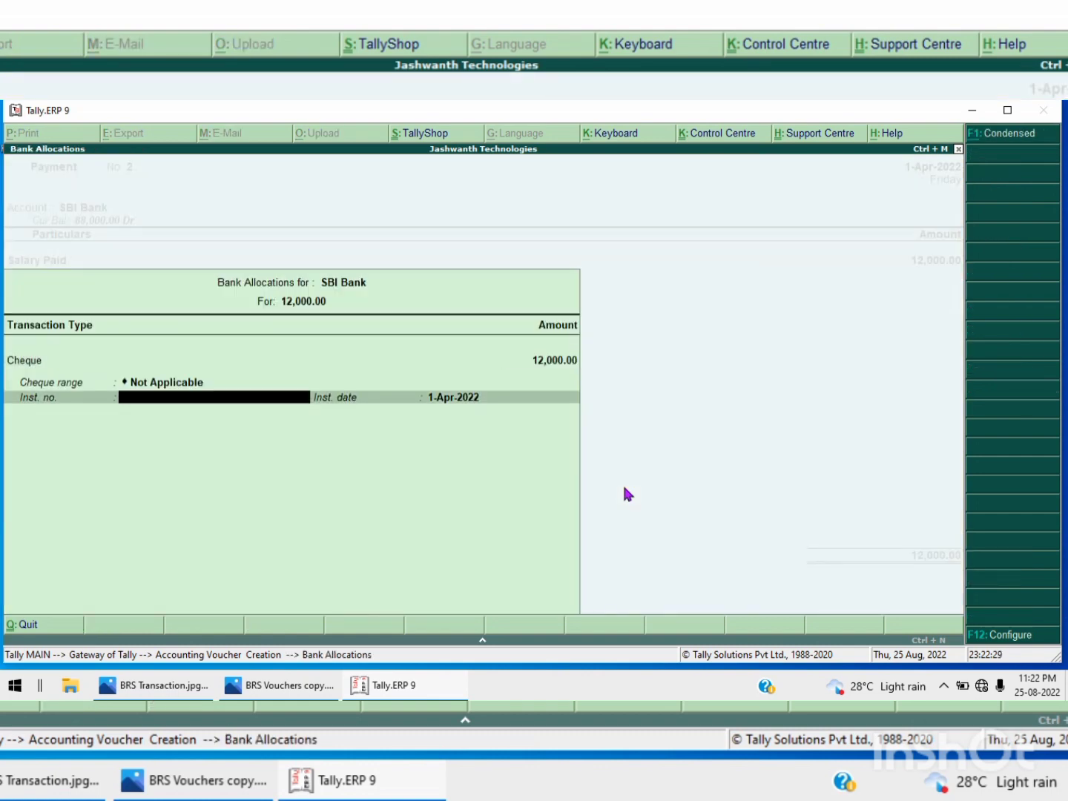
type("122330")
key("Return")
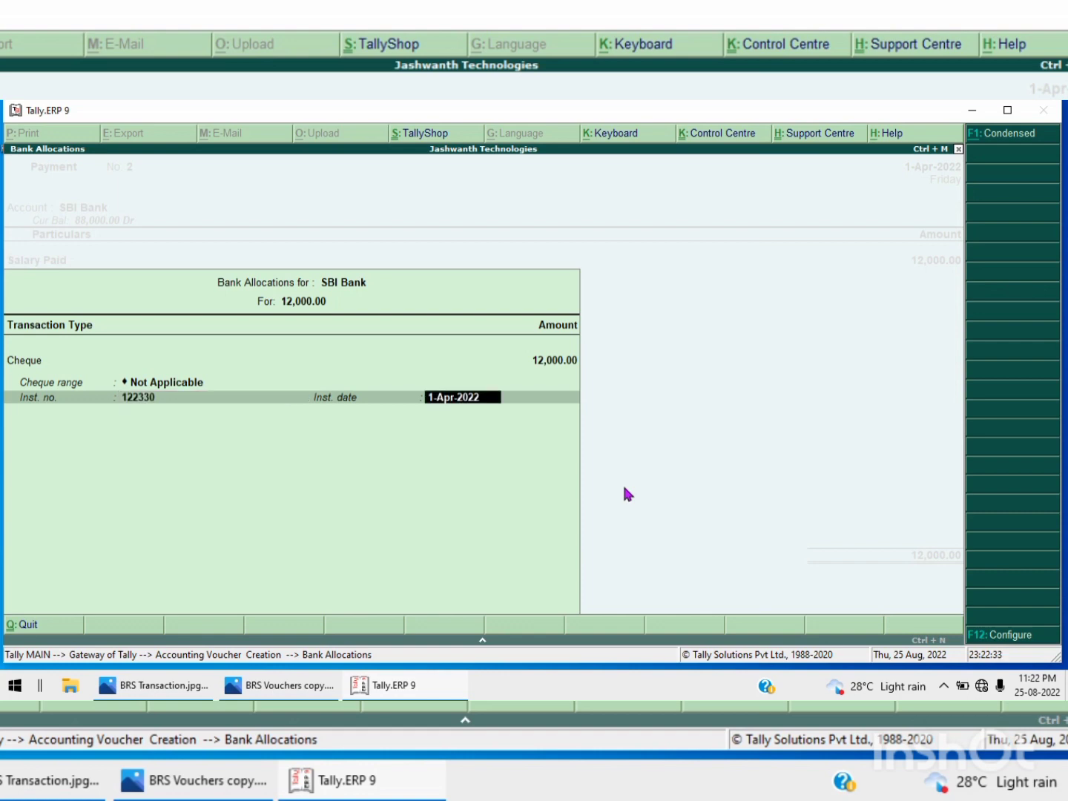
key("Return")
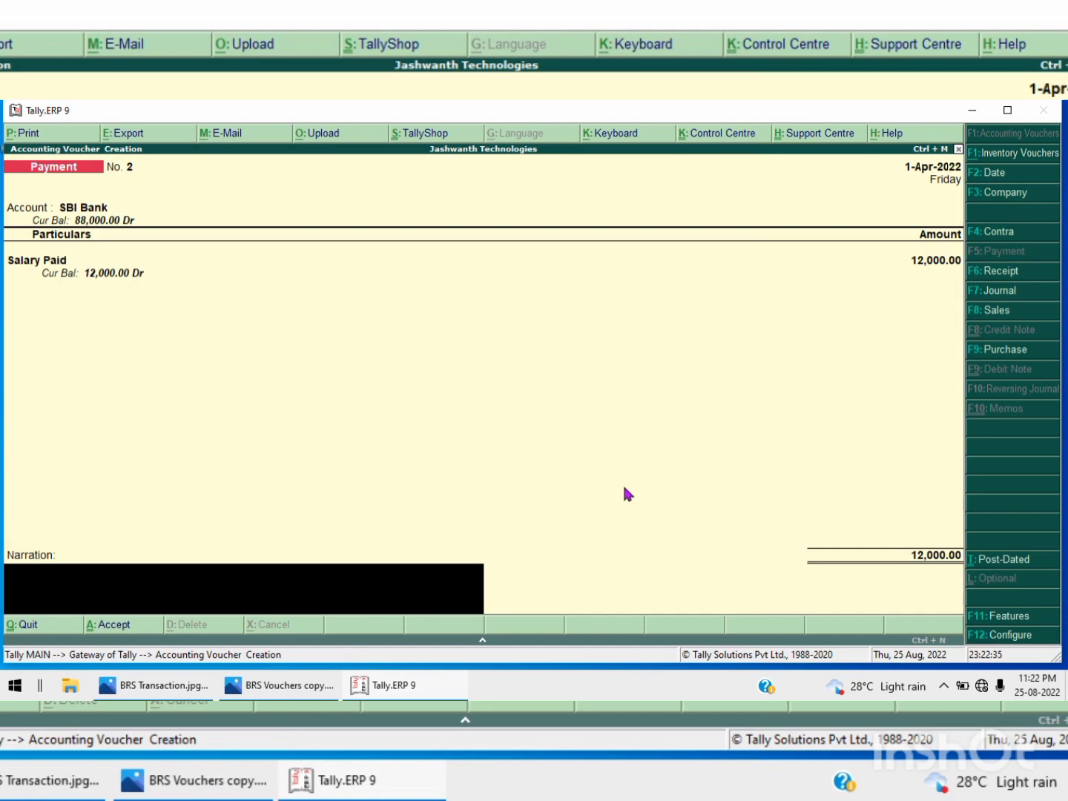
Add the narration "being salary paid through cheque. Cq No-122330" and save the payment voucher.
type("being salary paid throu")
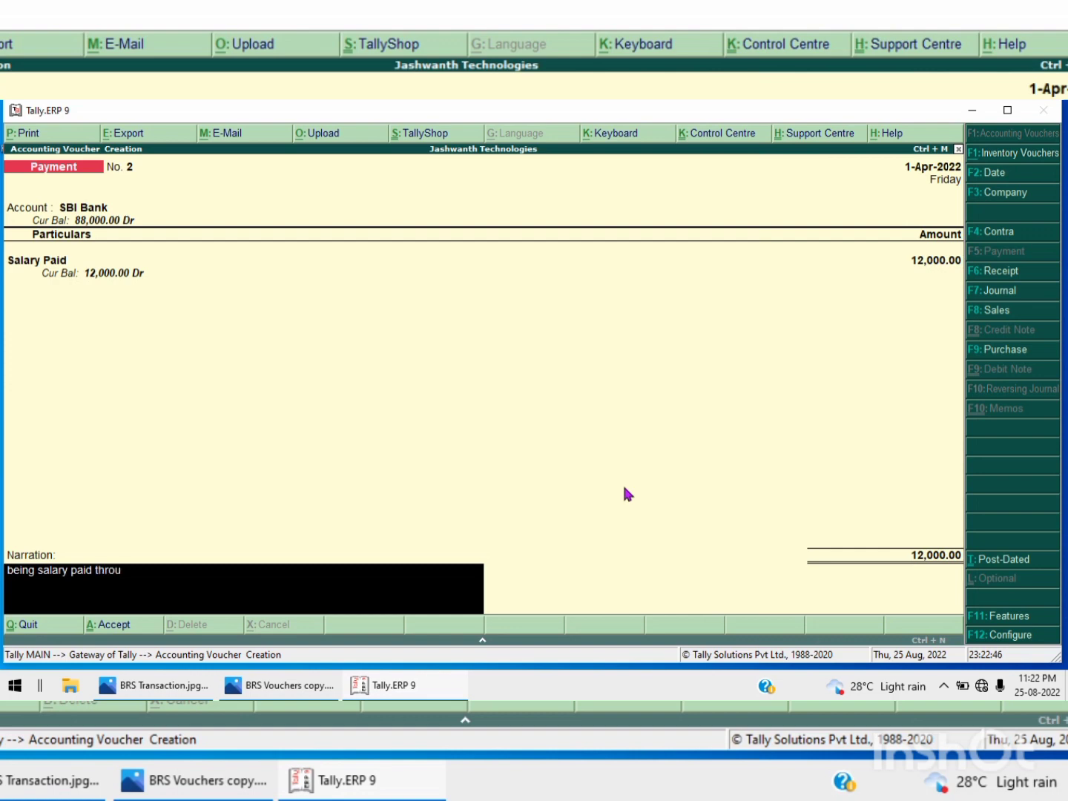
type("gh cheque. Cq No")
type("450")
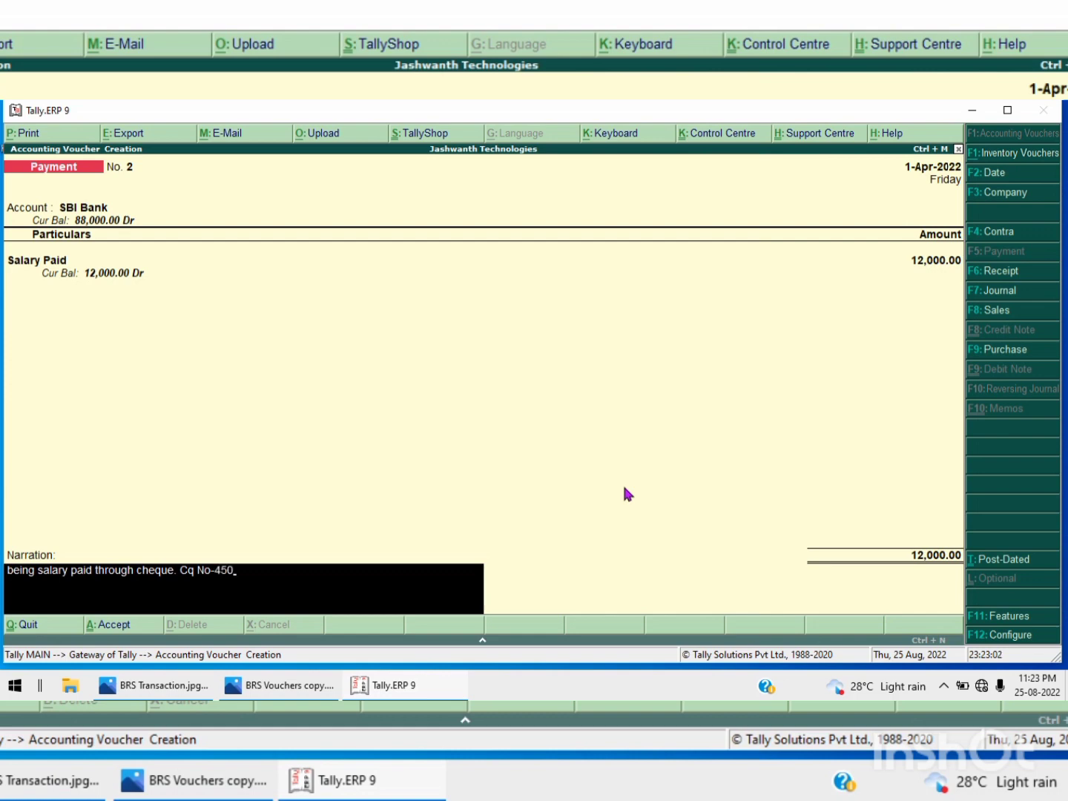
type("7")
key("BackSpace")
key("BackSpace")
key("BackSpace")
key("BackSpace")
type("122330")
key("BackSpace")
type("0")
key("Return")
key("Return")
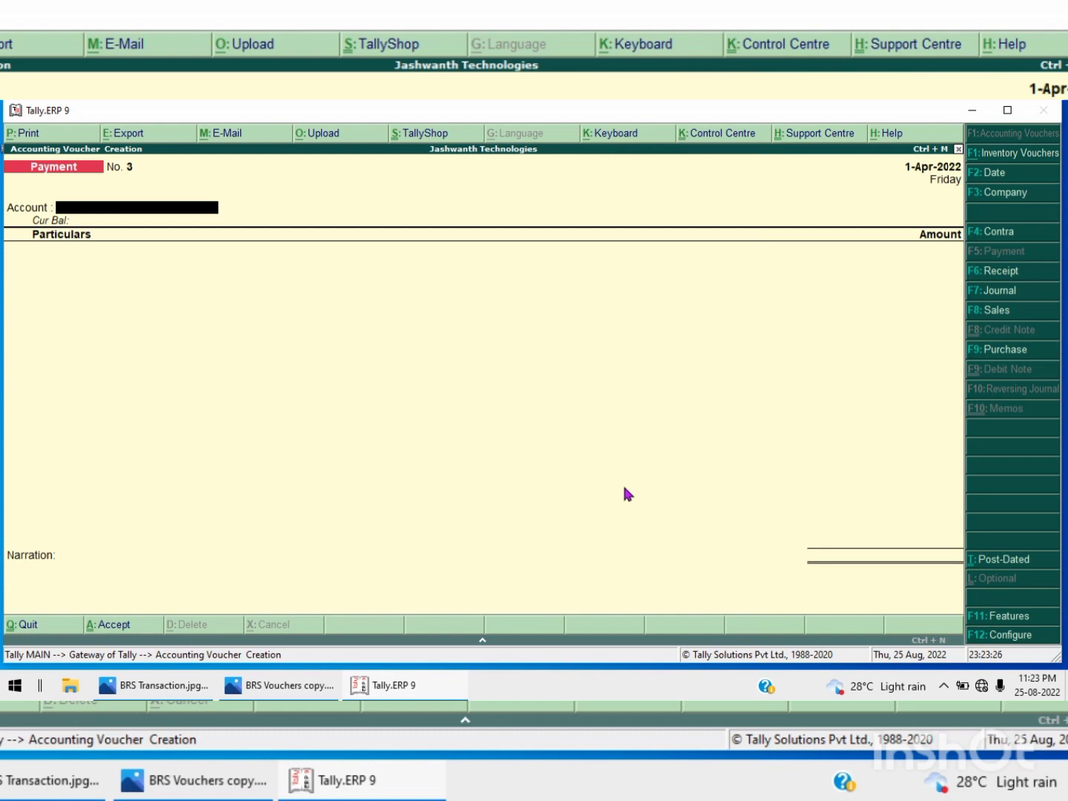
Set Andra Bank as the payment account and begin a new particulars ledger named after the party being paid, without an alias.
type("A")
key("Return")
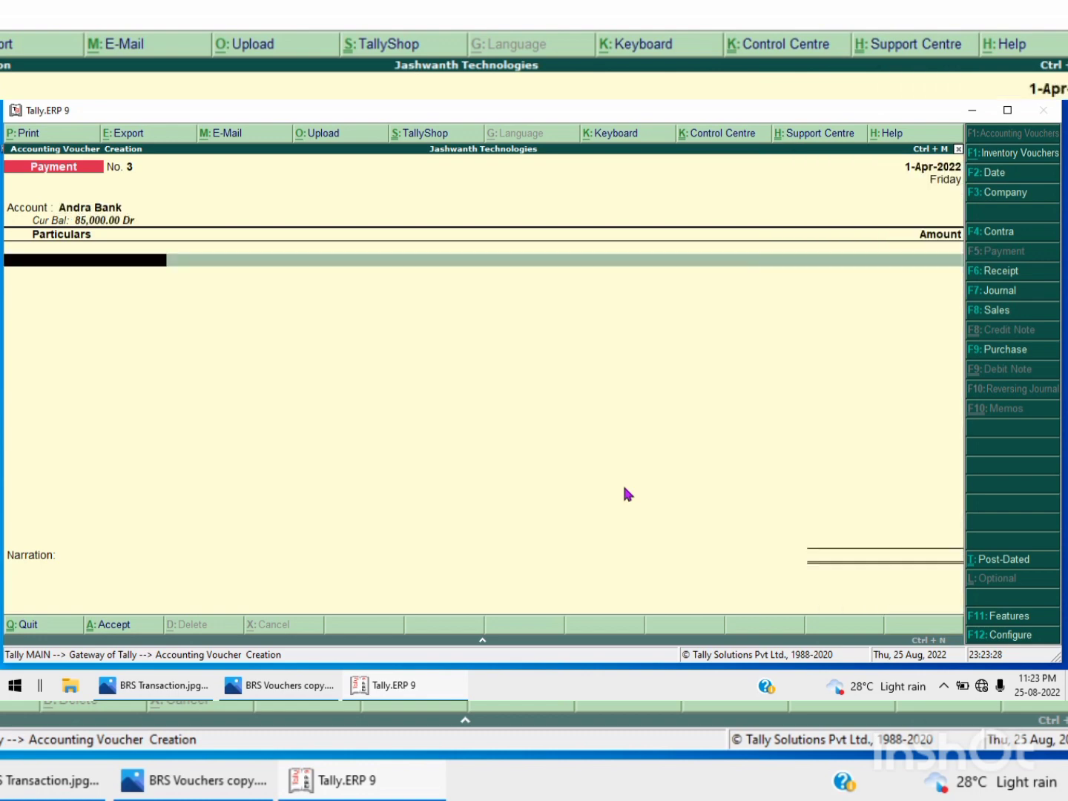
key("alt+c")
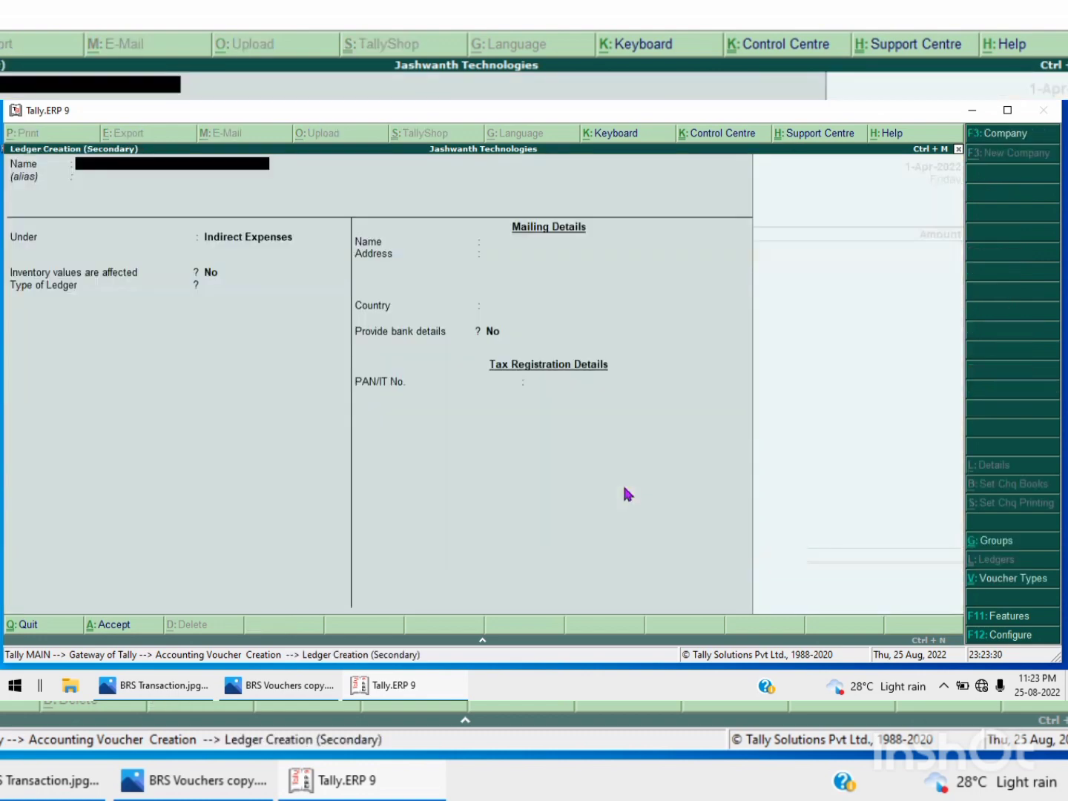
type("Mr.Kumar")
key("Return")
key("Return")
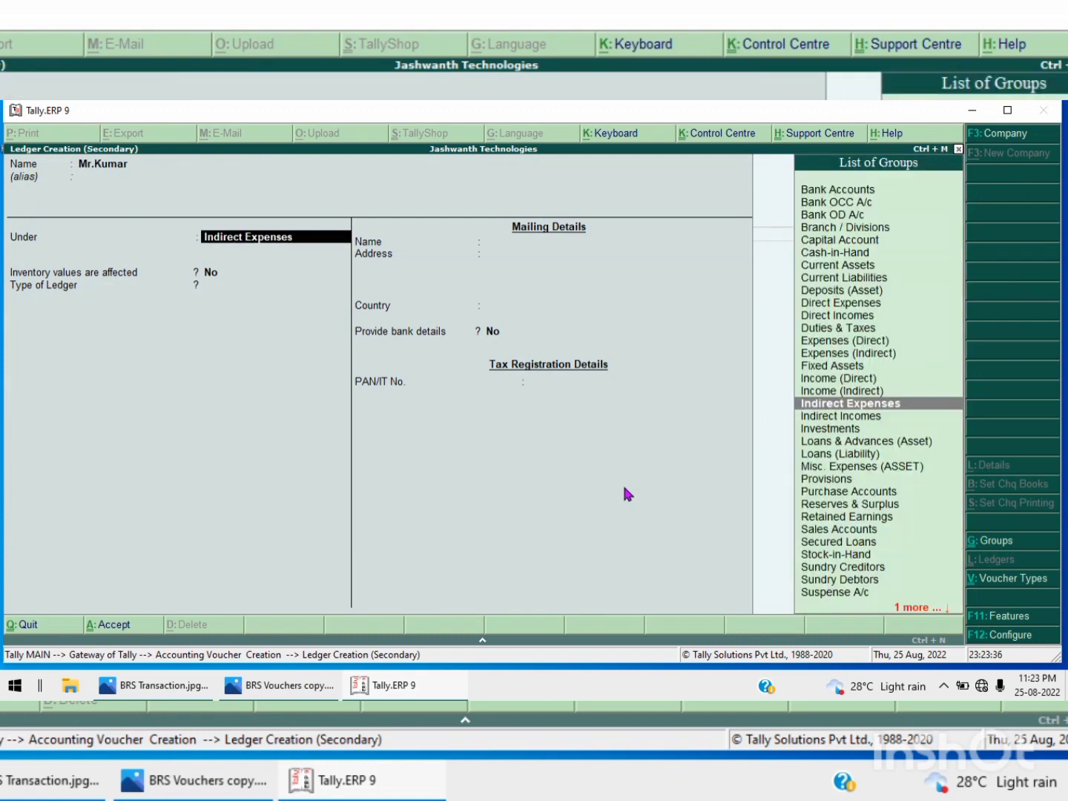
Place the party's ledger under Sundry Debtors, keep the remaining defaults, and save it as the voucher's particulars.
type("S")
key("Down")
key("Down")
key("Down")
key("Down")
key("Down")
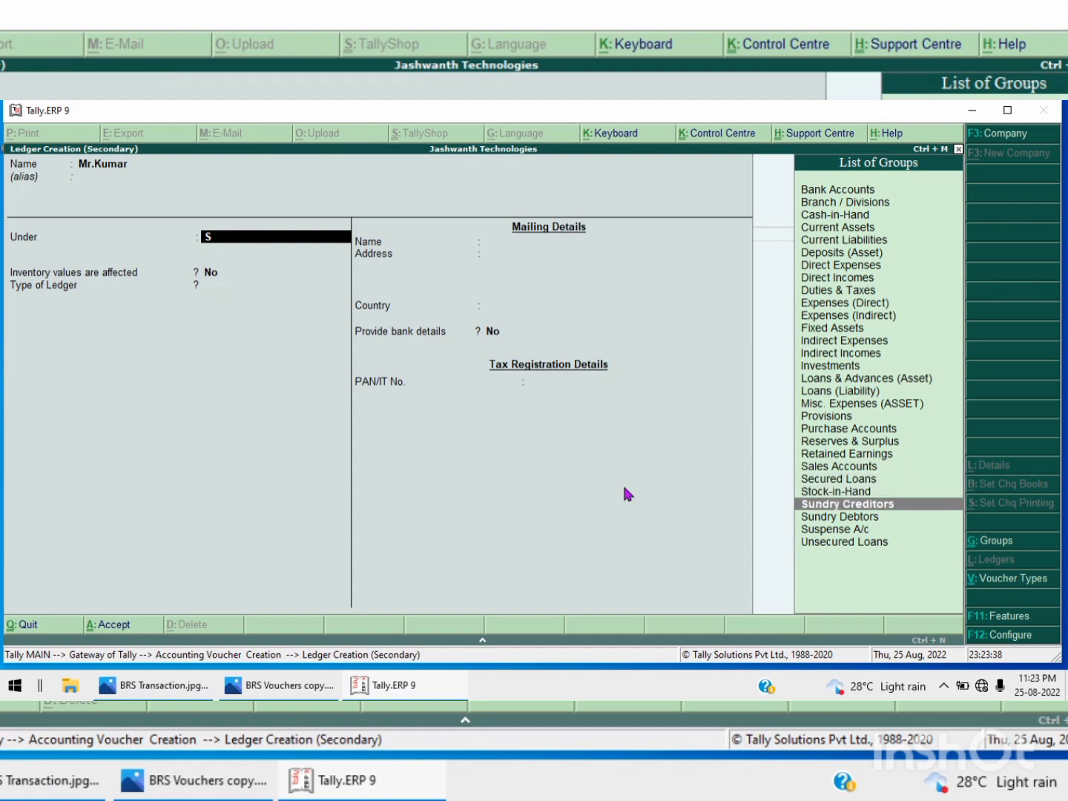
key("Return")
key("Return")
key("Return")
key("Return")
key("Return")
key("Return")
key("Return")
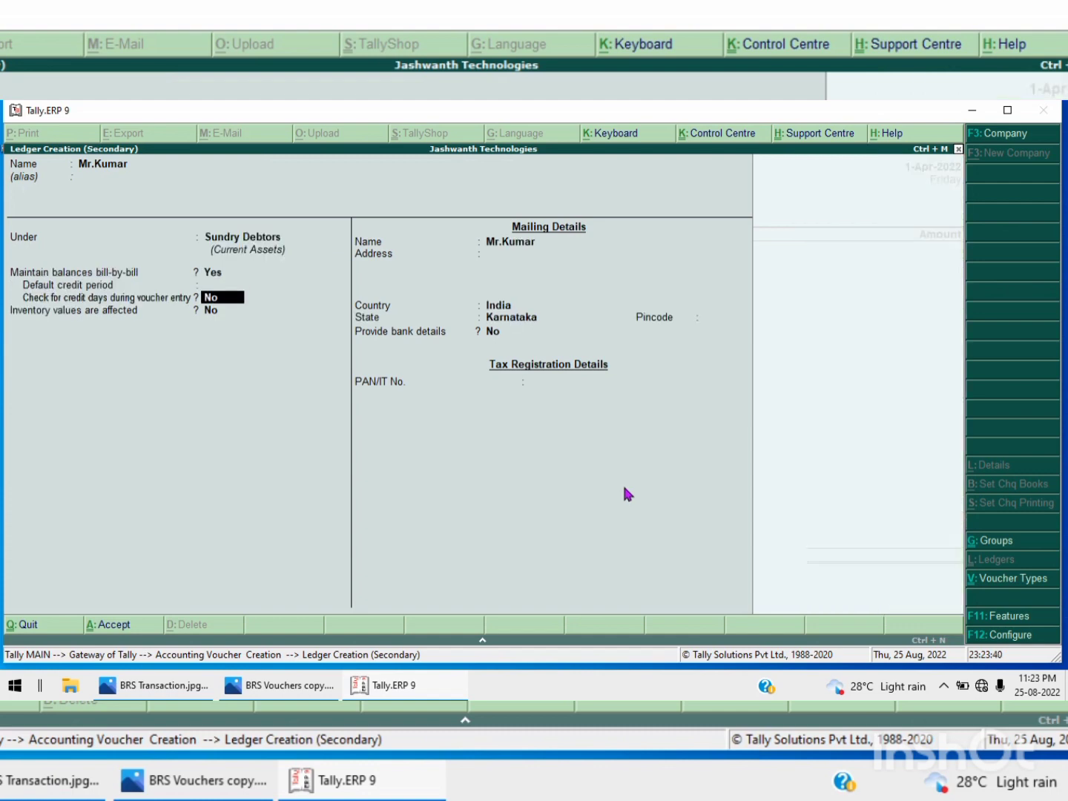
key("Return")
key("Return")
key("Return")
key("Return")
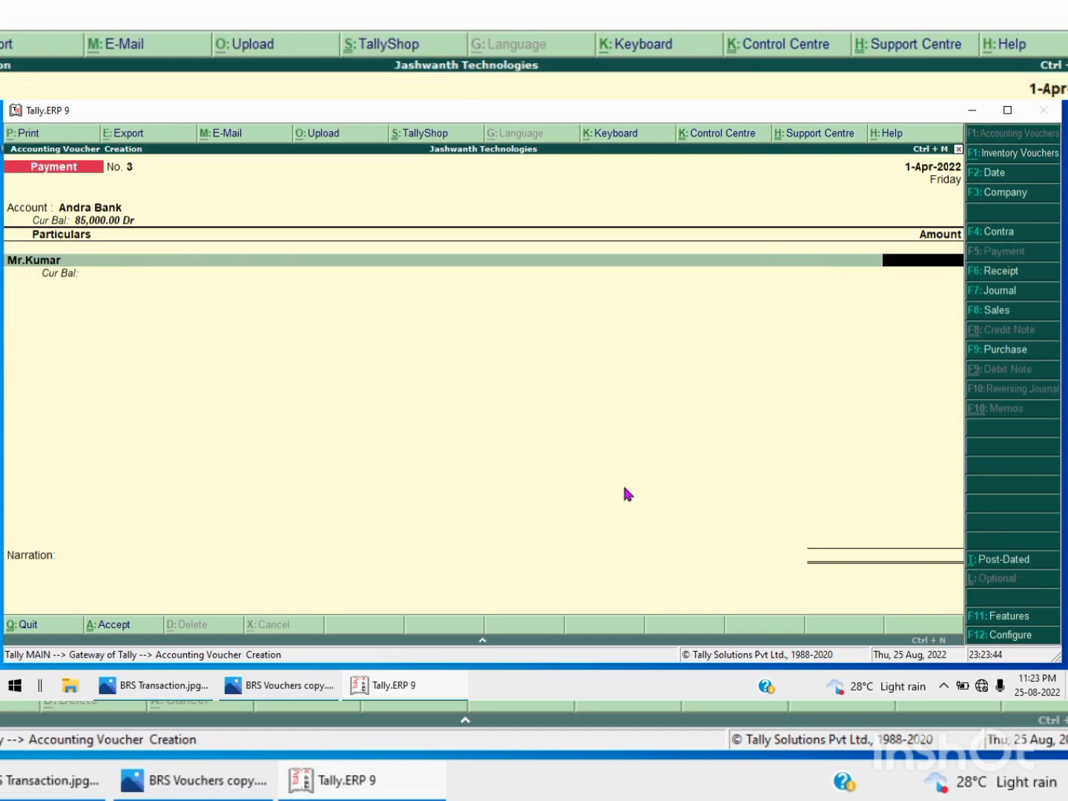
Set the party's amount to 45000 On Account and allocate it as a cheque with instrument number 750321, keeping the instrument date.
type("45000")
key("Return")
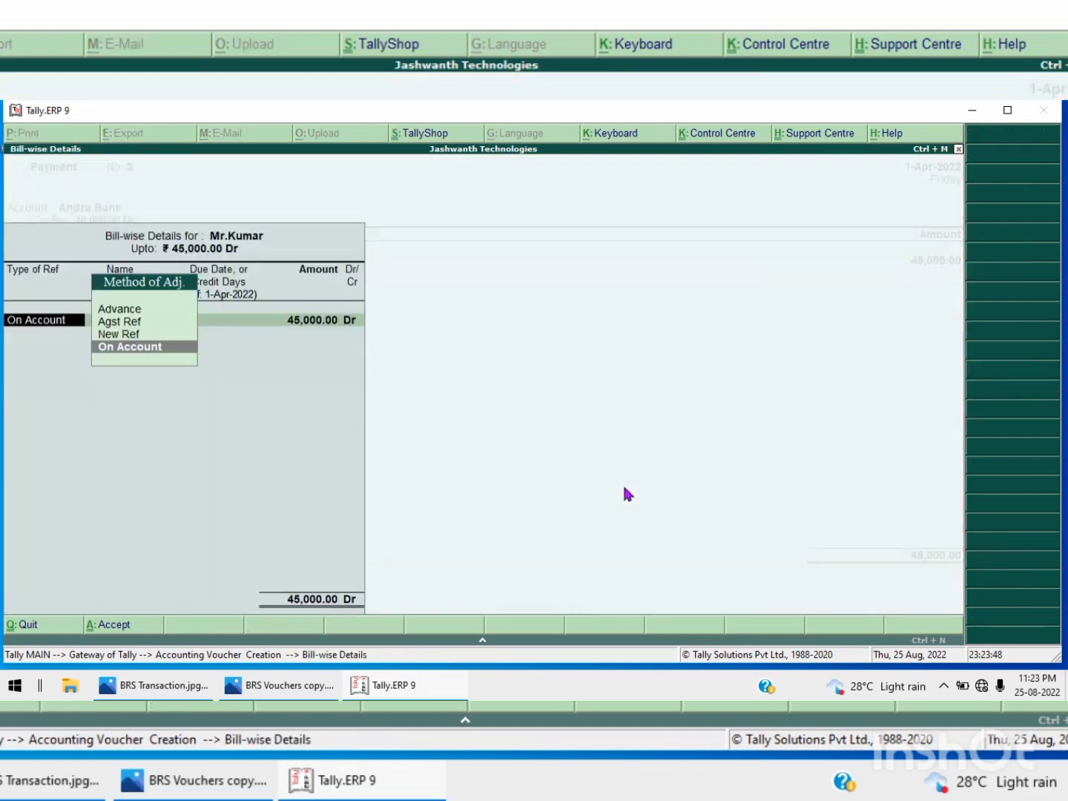
key("Return")
key("Return")
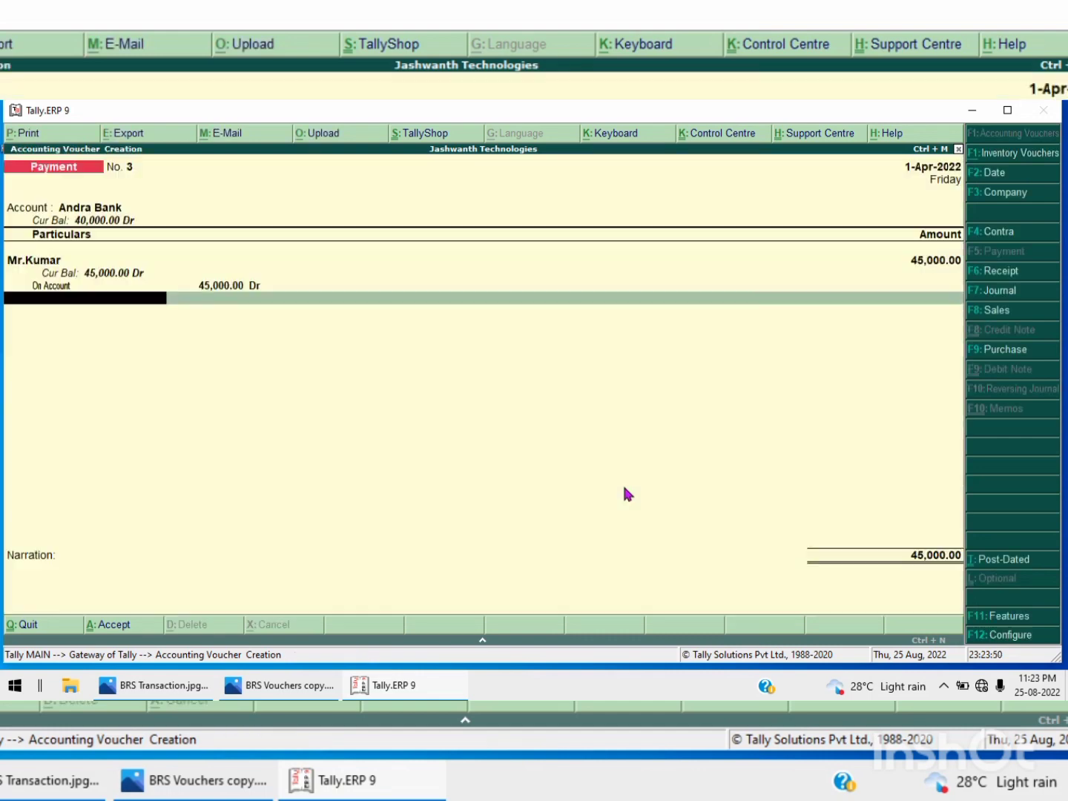
key("Return")
key("Return")
key("Return")
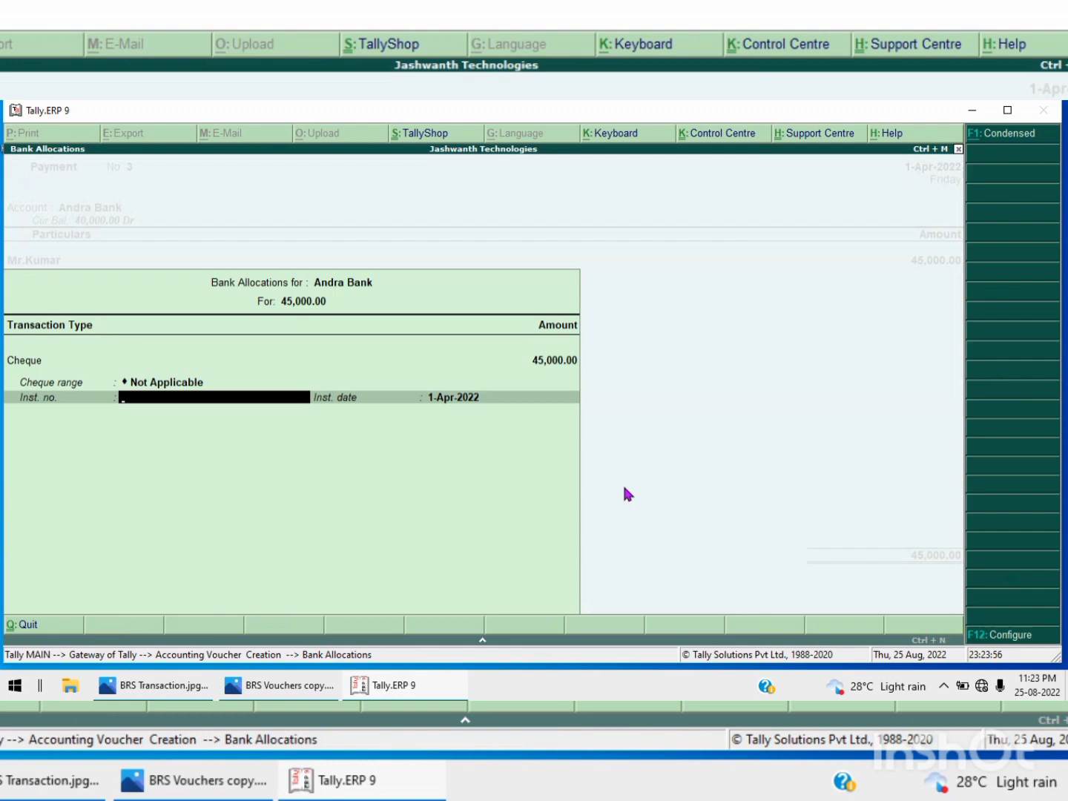
type("750321")
key("Return")
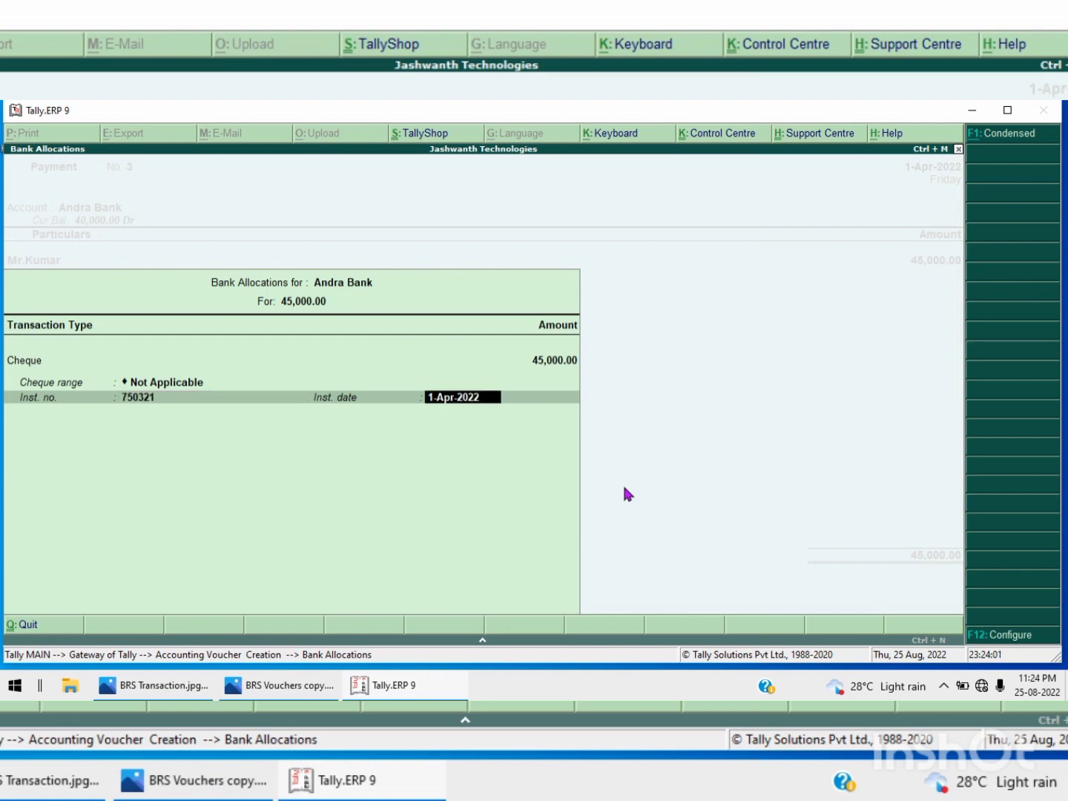
key("Return")
Add the narration "being Chque issued to" followed by the party's name and save the payment voucher.
type("be")
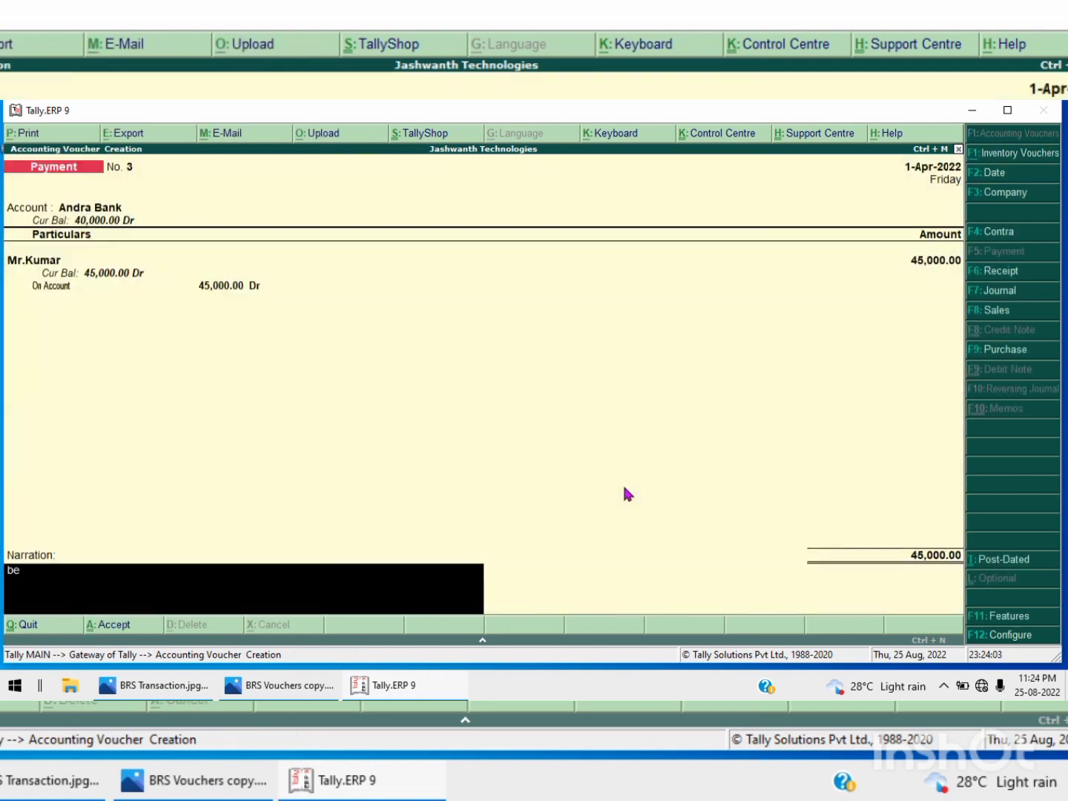
type("ing Chque issued to Kumar")
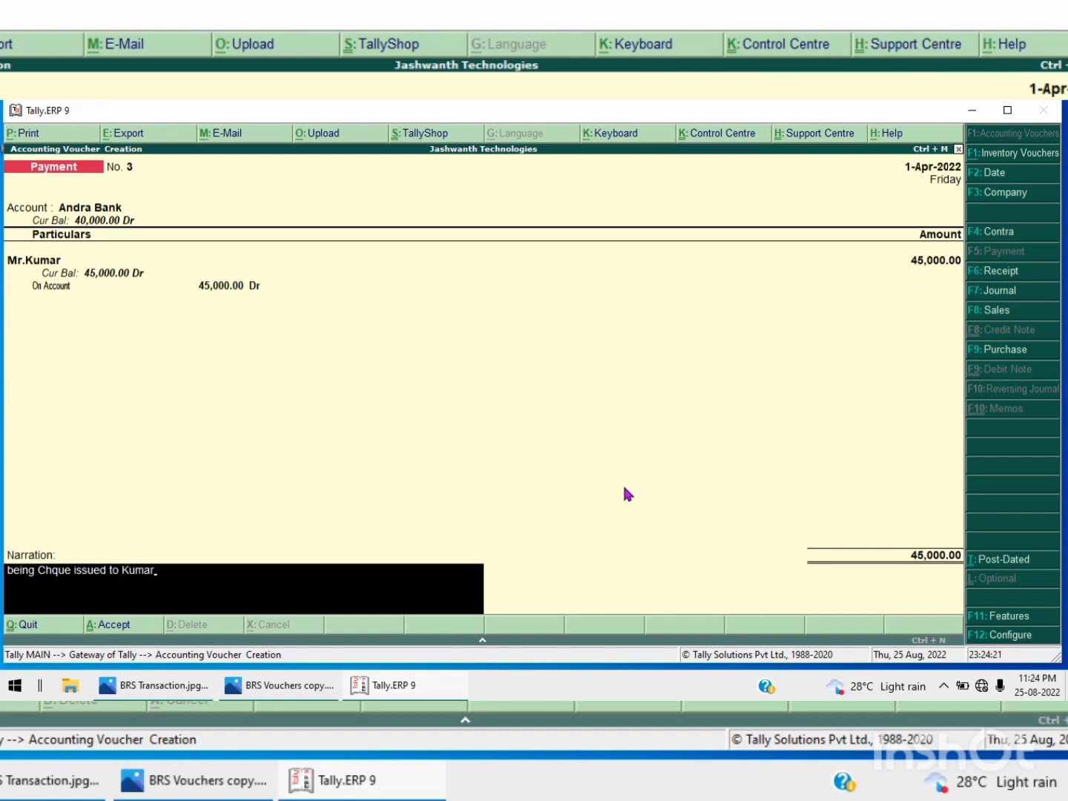
key("Return")
key("Return")
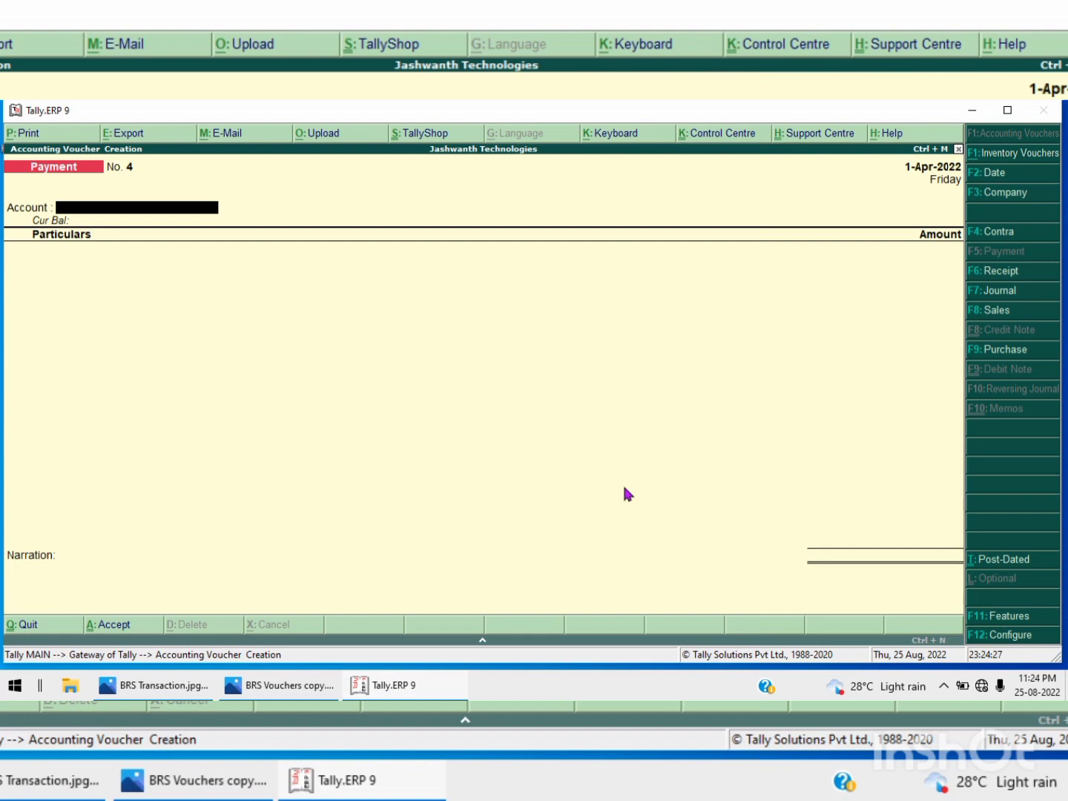
Start a receipt voucher with Cash as its account.
key("F6")
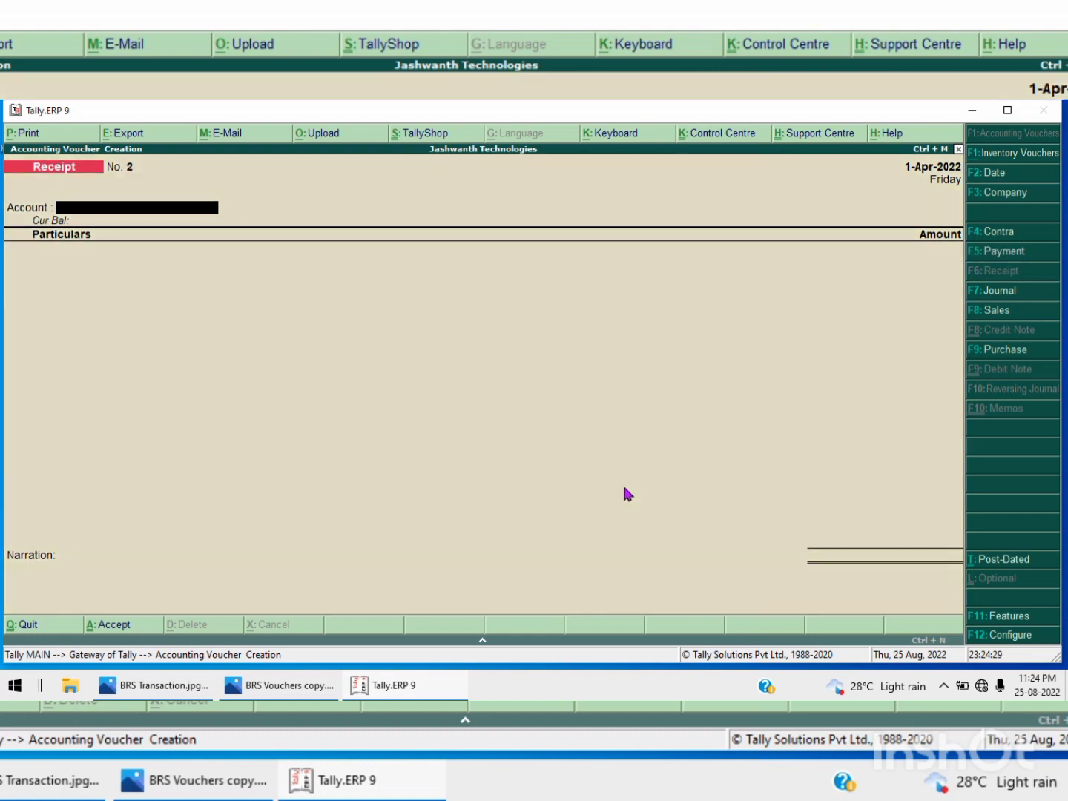
type("C")
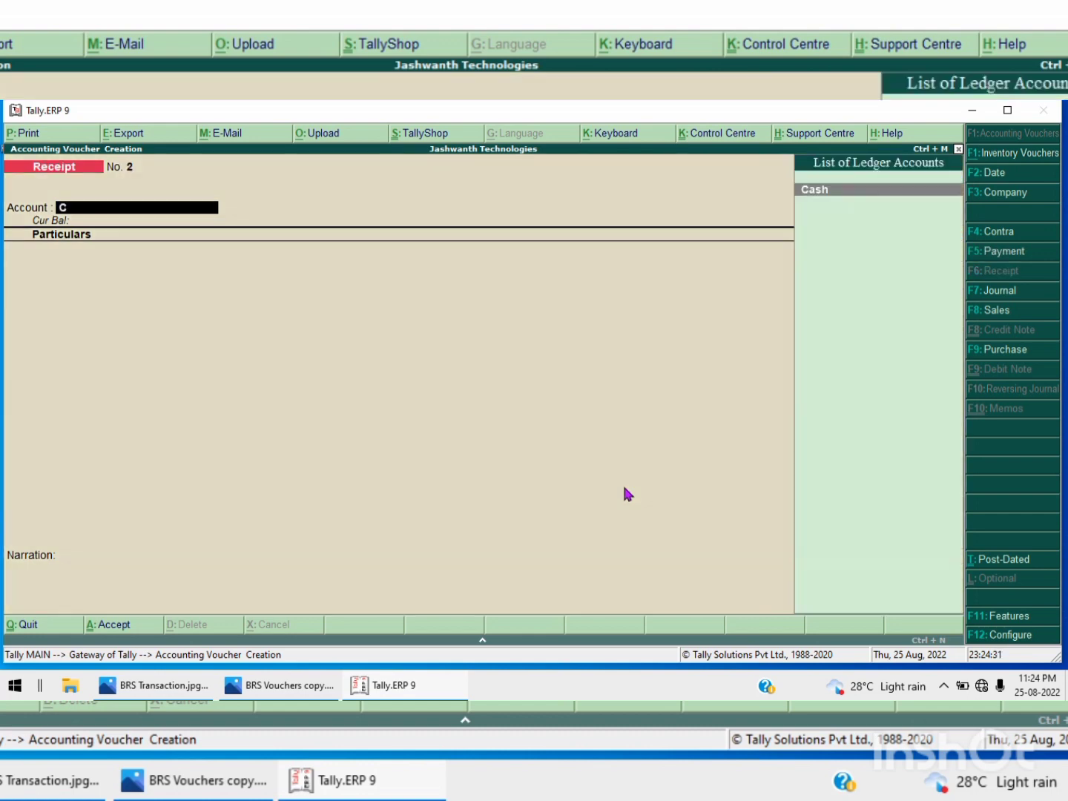
key("Return")
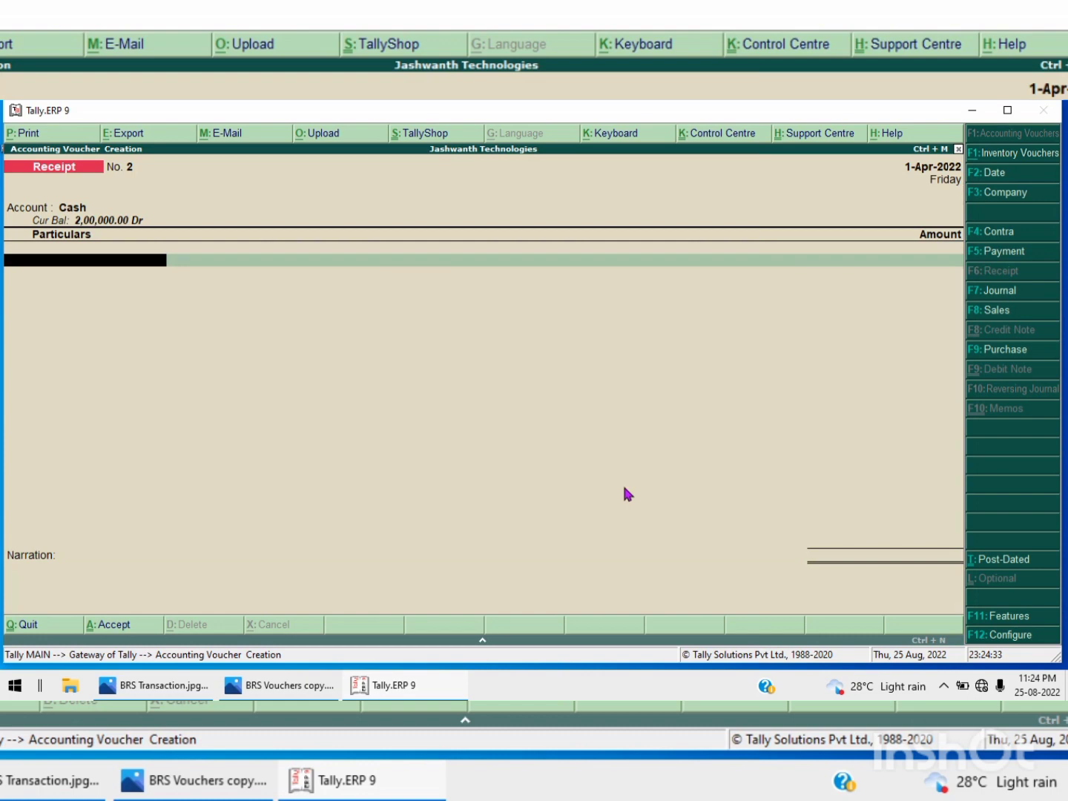
Start a new ledger named Donation Received for the receipt's particulars, leaving its alias blank.
key("alt+c")
type("Donation")
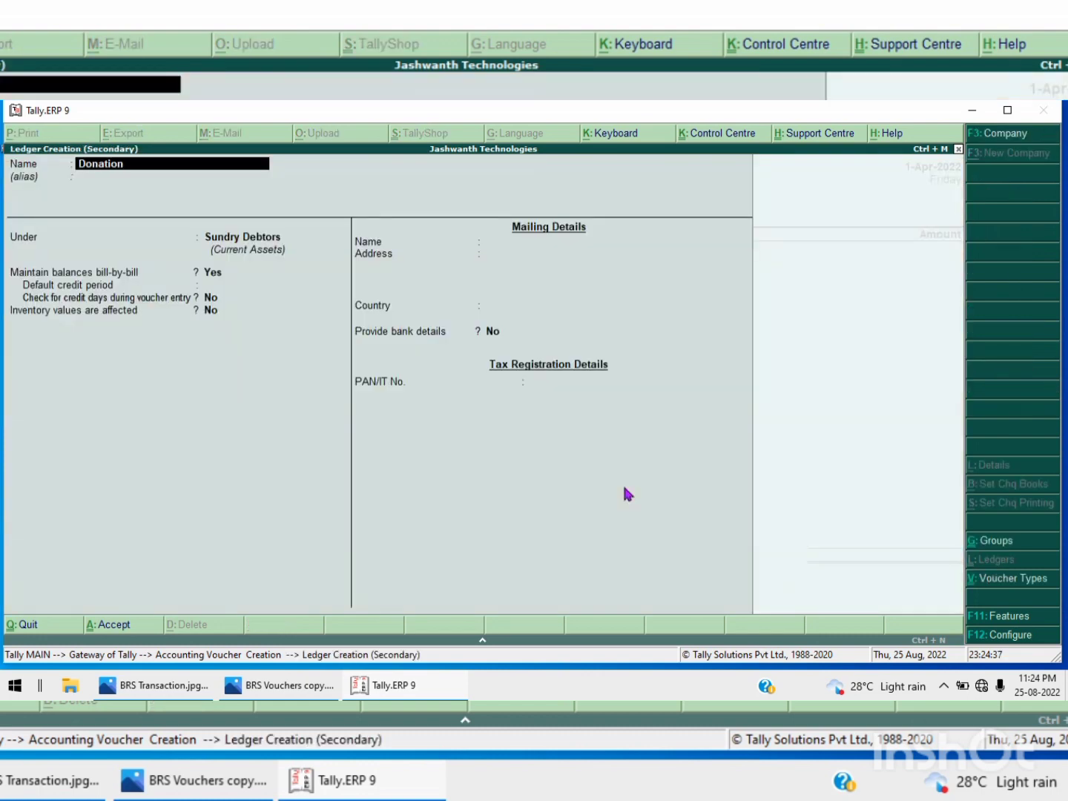
type(" Received")
key("Return")
key("Return")
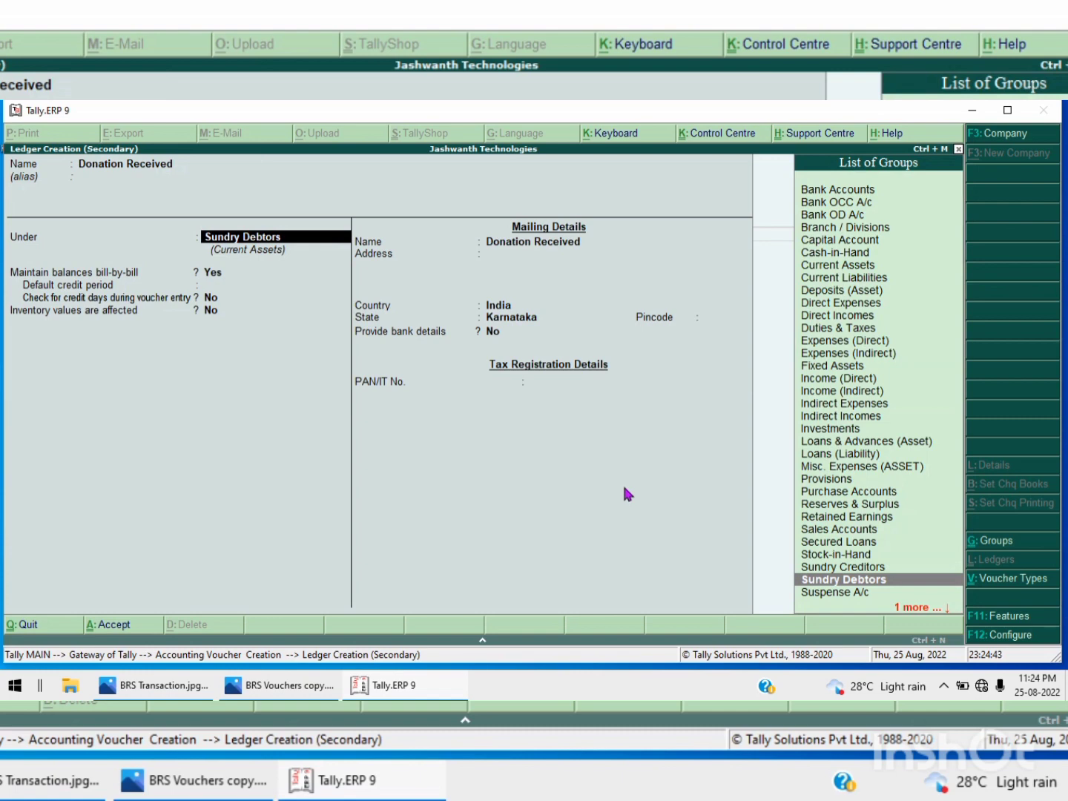
Place the Donation Received ledger under Indirect Incomes, keep the remaining defaults, and save it as the receipt's particulars.
type("i")
key("Down")
key("Down")
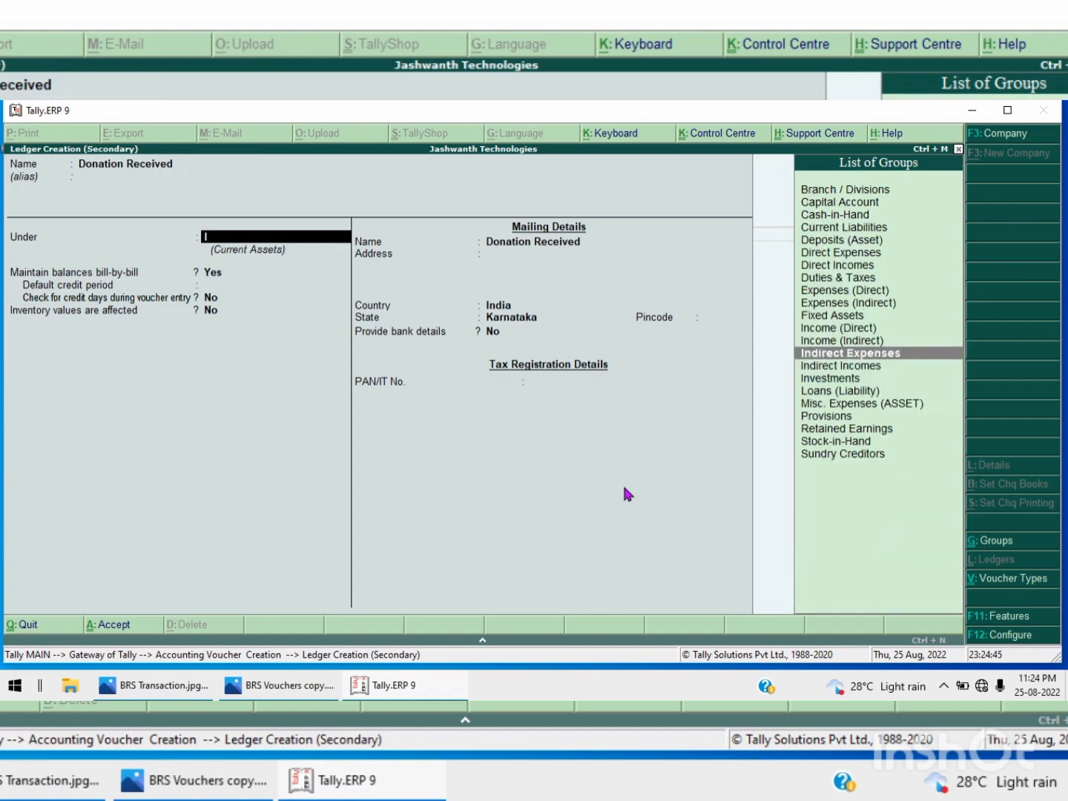
key("Down")
key("Return")
key("Return")
key("Return")
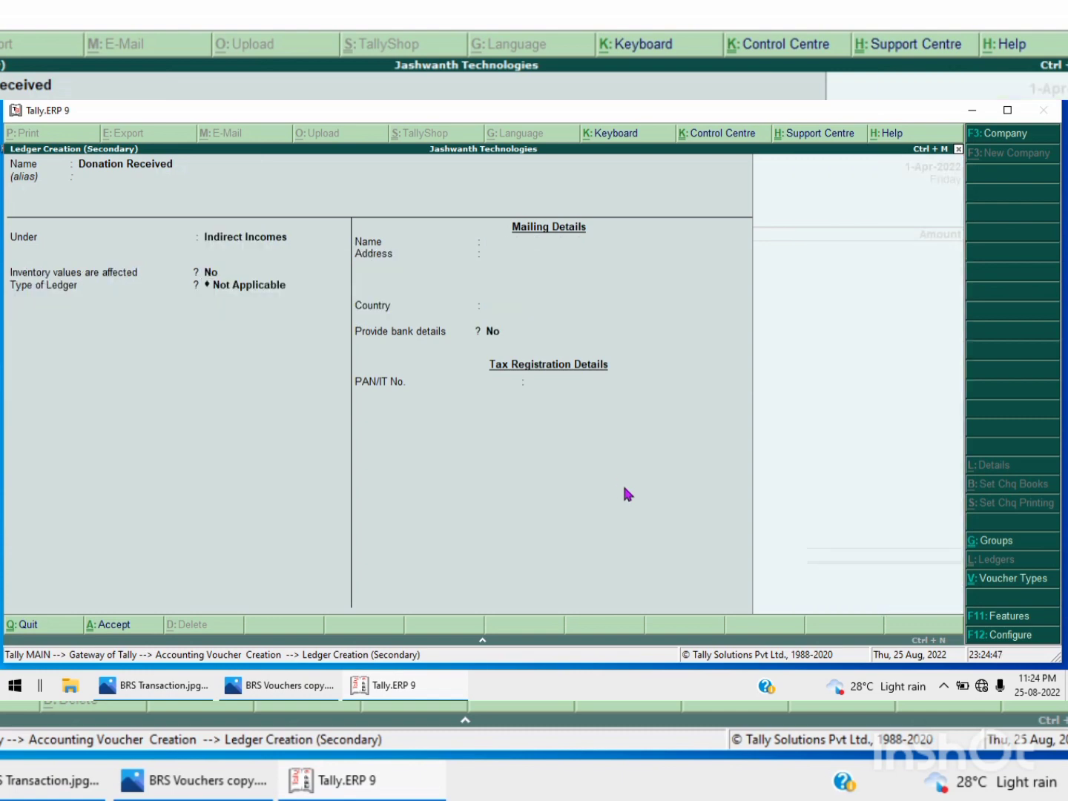
key("Return")
key("Return")
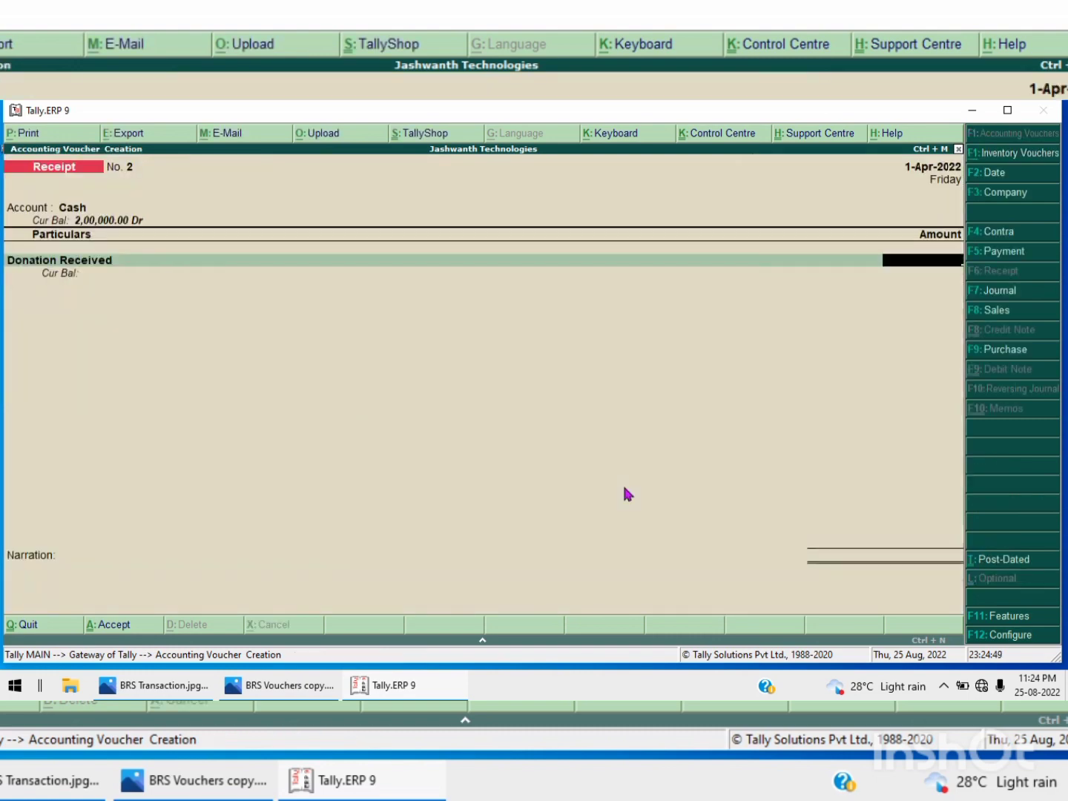
Set the Donation Received amount to 9000 and save the cash receipt voucher without a narration.
type("9000")
key("Return")
key("Return")
key("Return")
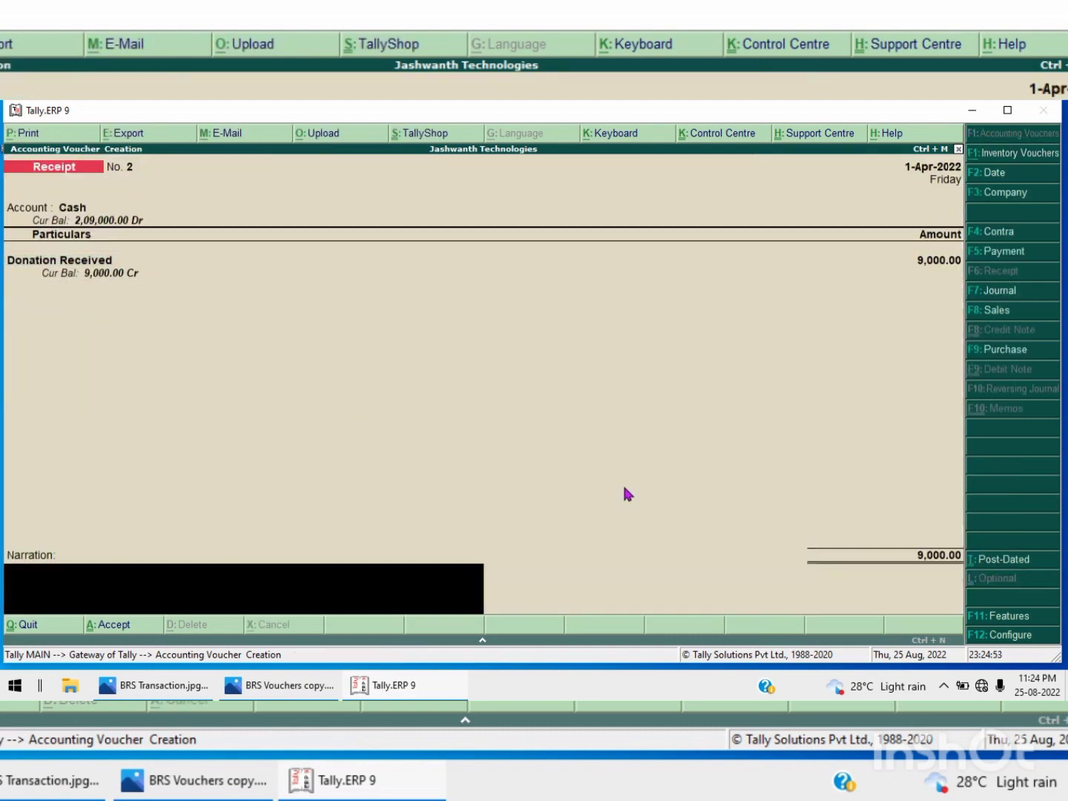
key("Return")
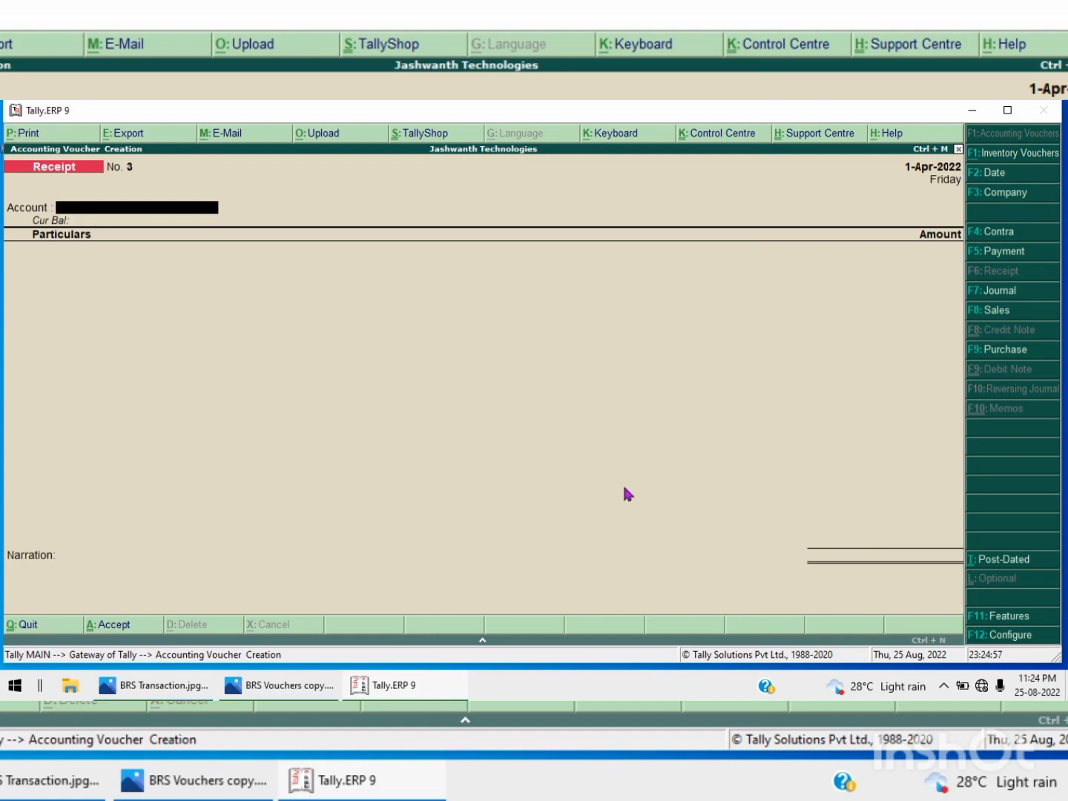
Start a payment voucher with SBI Bank as its account.
key("F5")
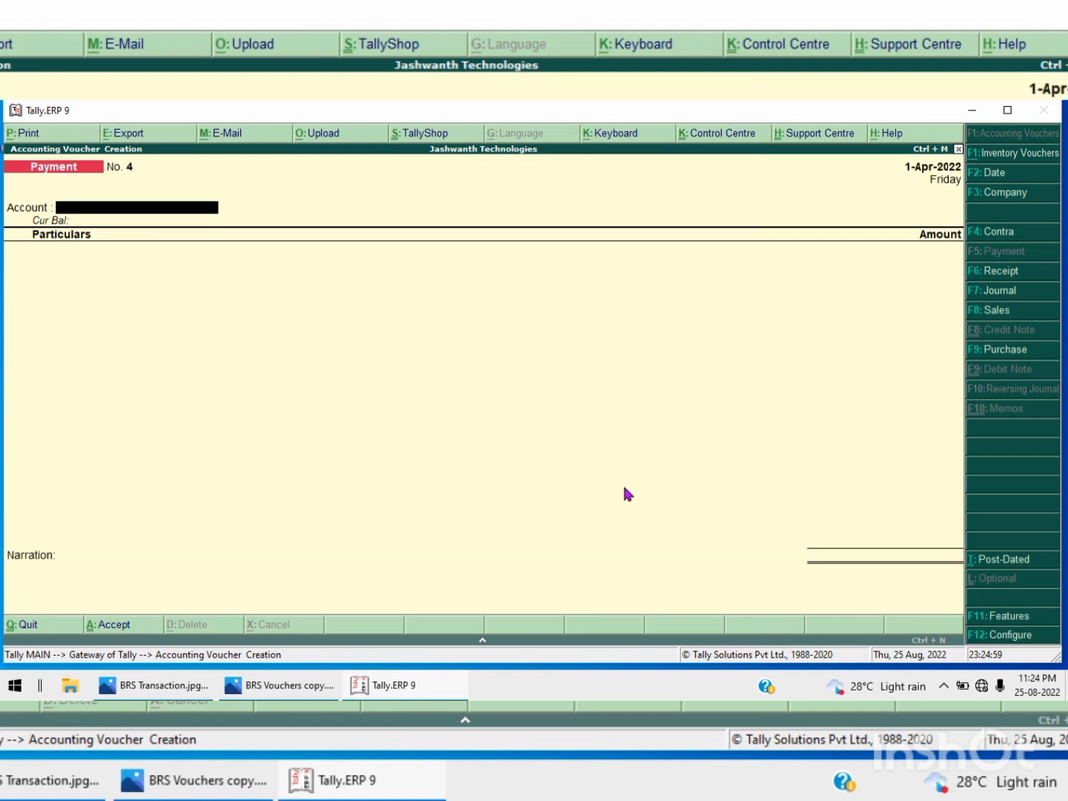
type("S")
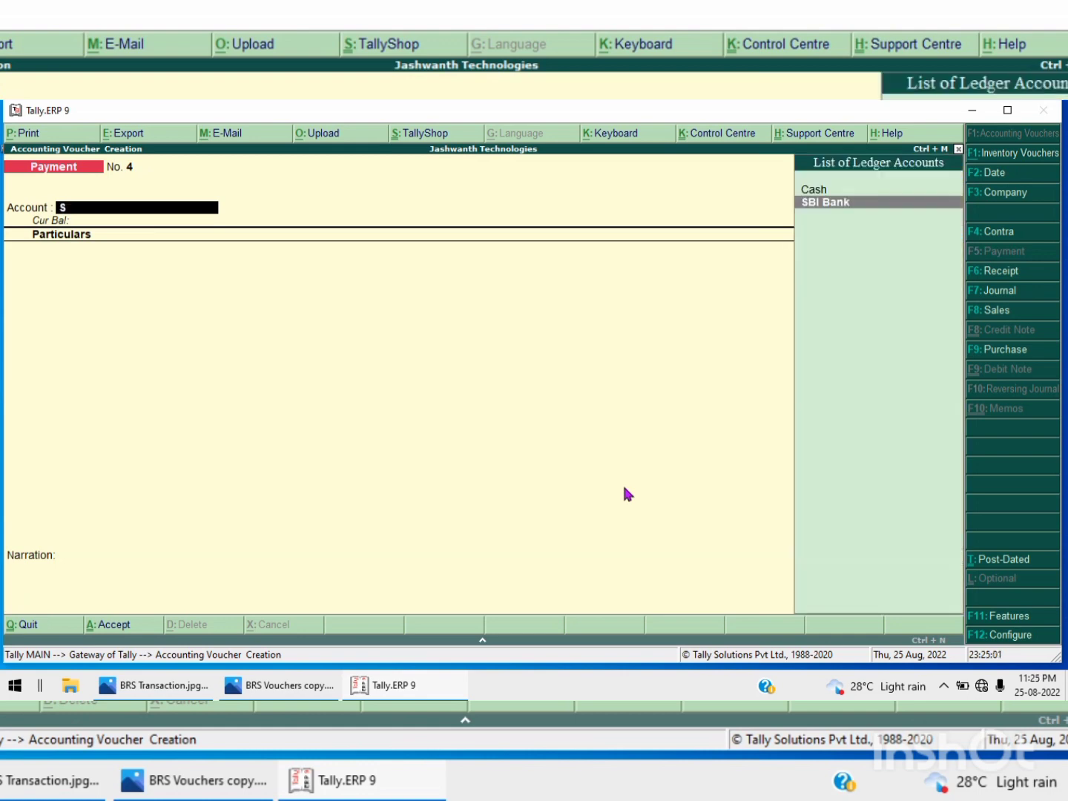
key("Return")
Create the ledger Interest Paid under Indirect Expenses with the remaining defaults and use it as the payment's particulars.
key("alt+c")
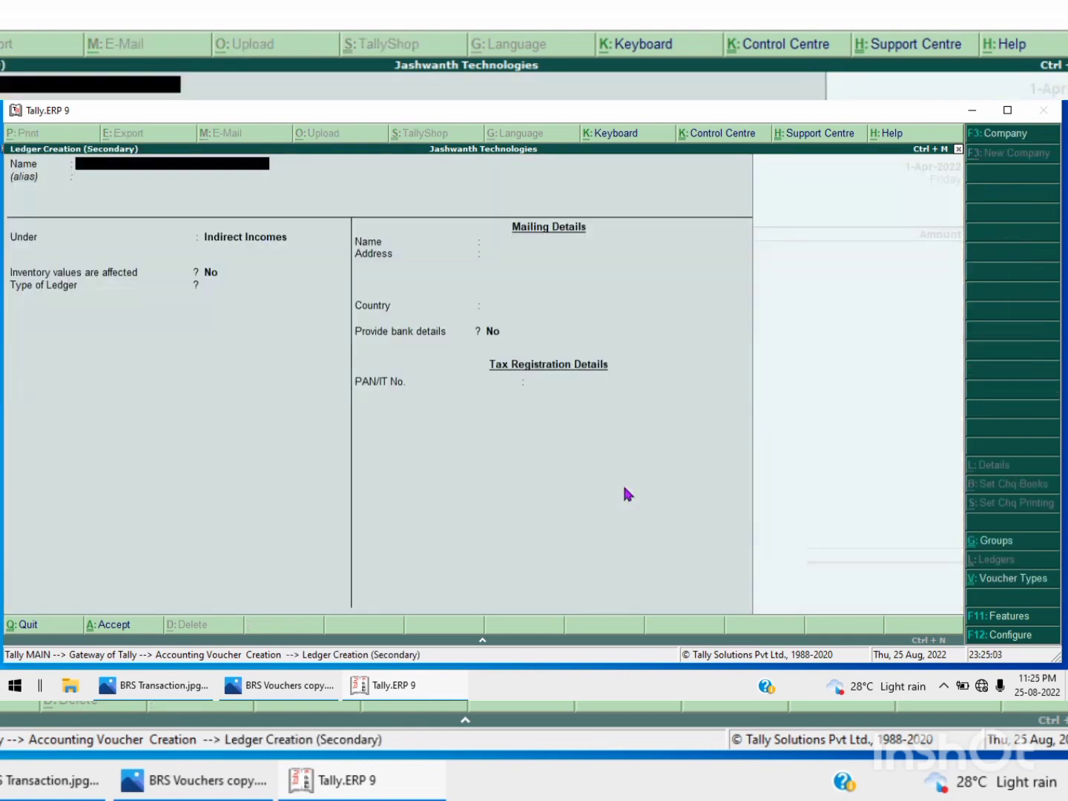
type("Interest")
type("Paid")
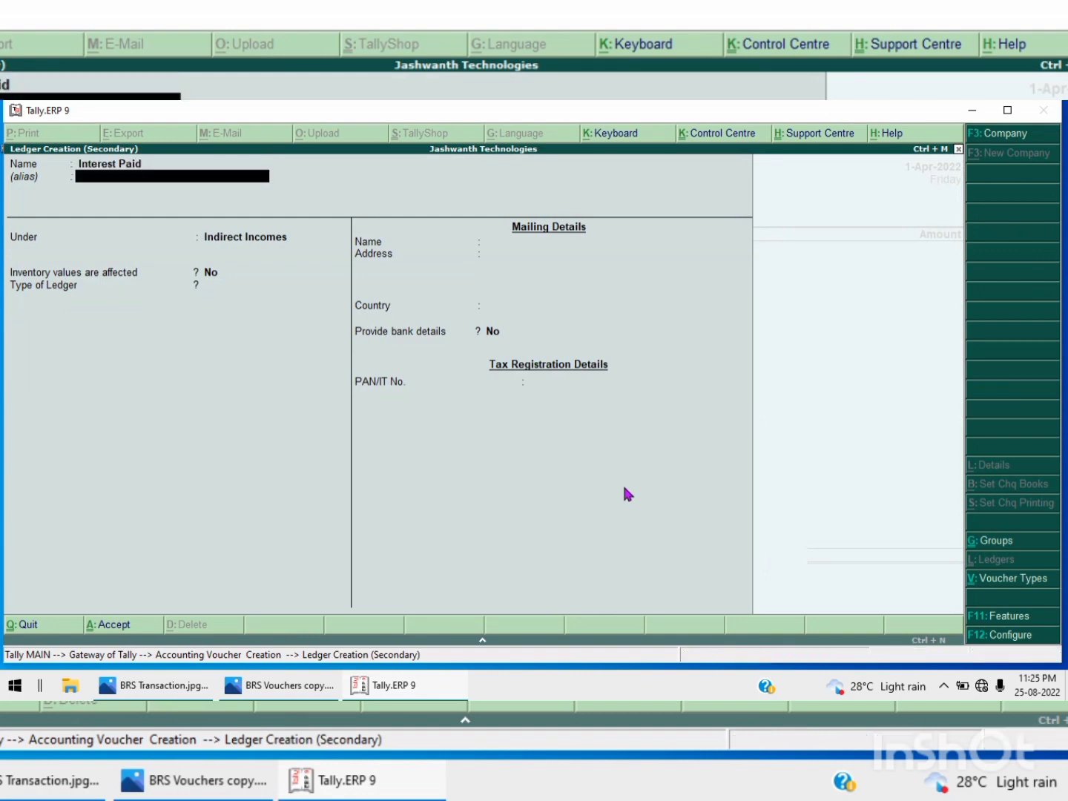
key("Return")
type("I")
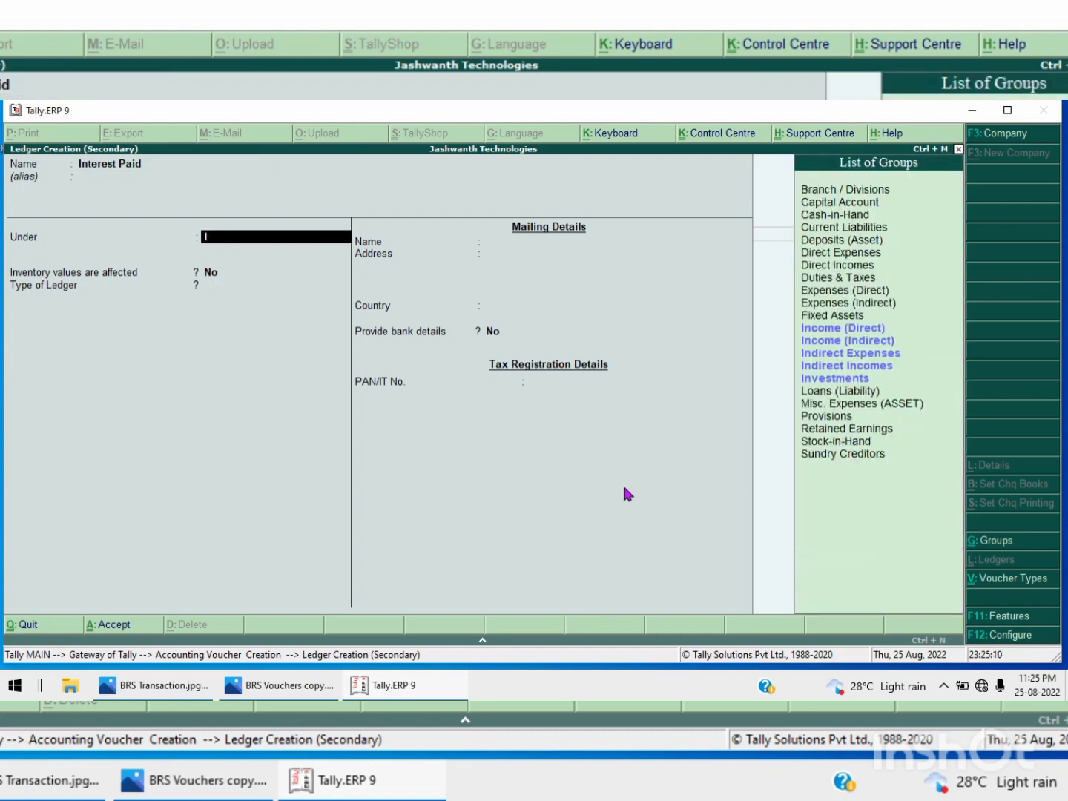
key("Down")
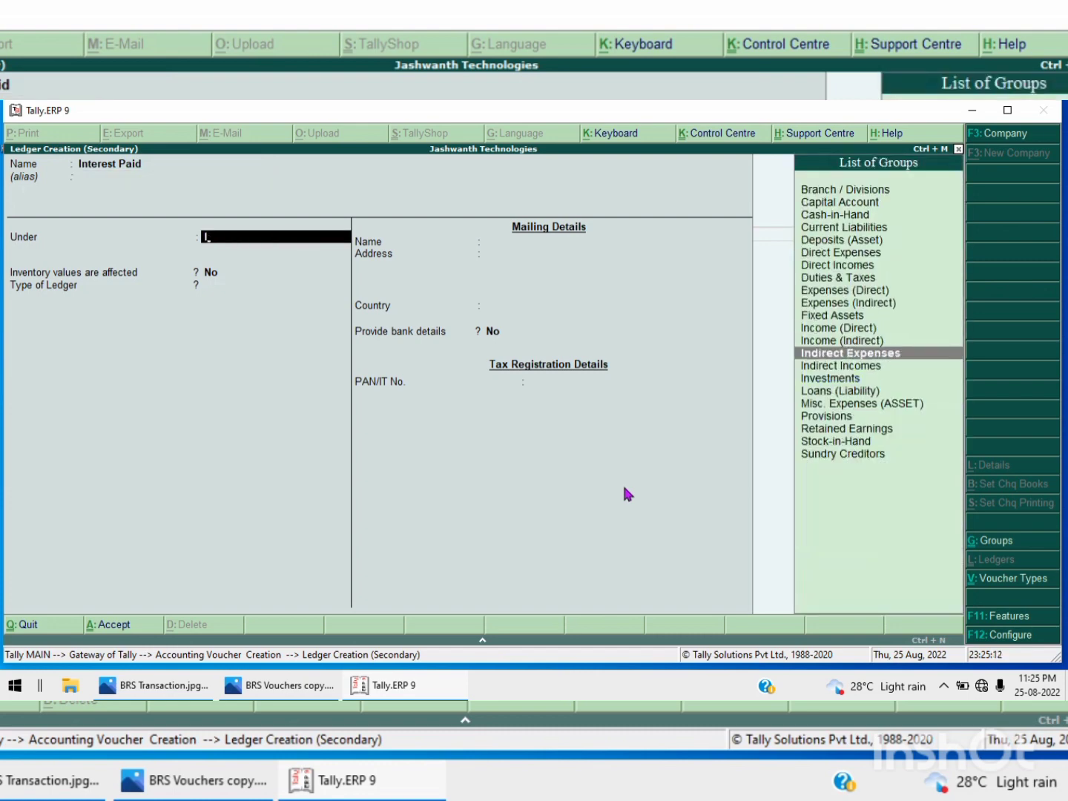
key("Return")
key("Return")
key("Return")
key("Return")
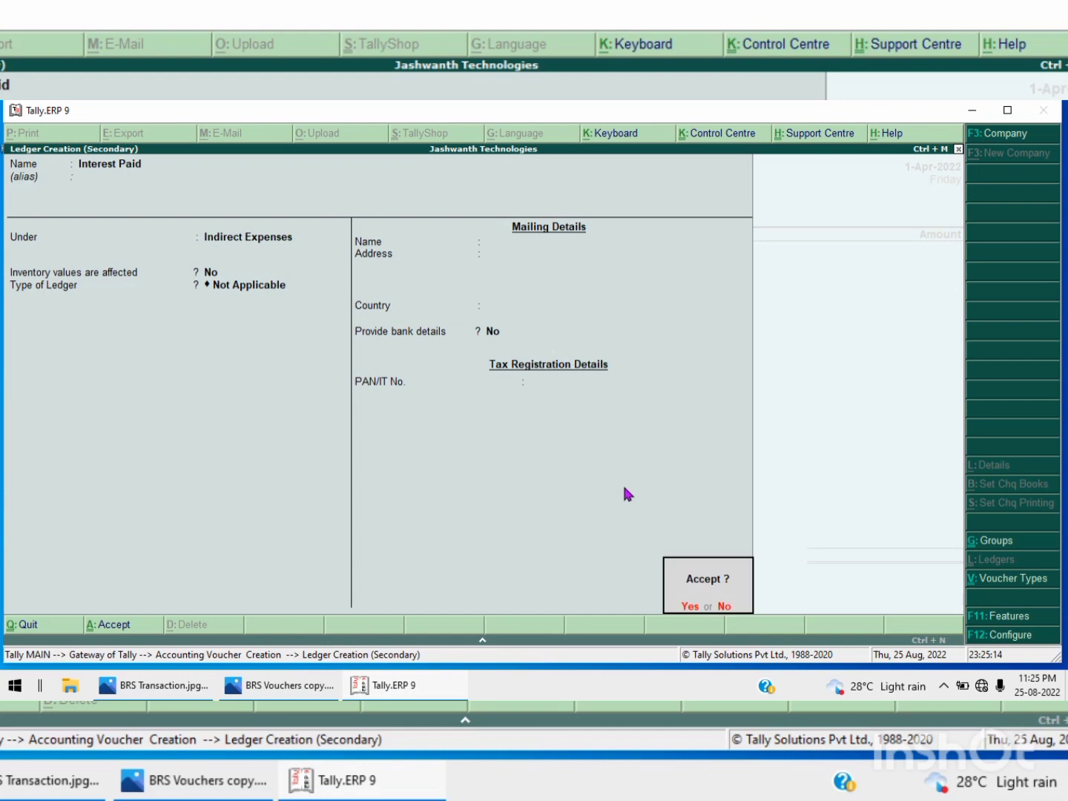
key("Return")
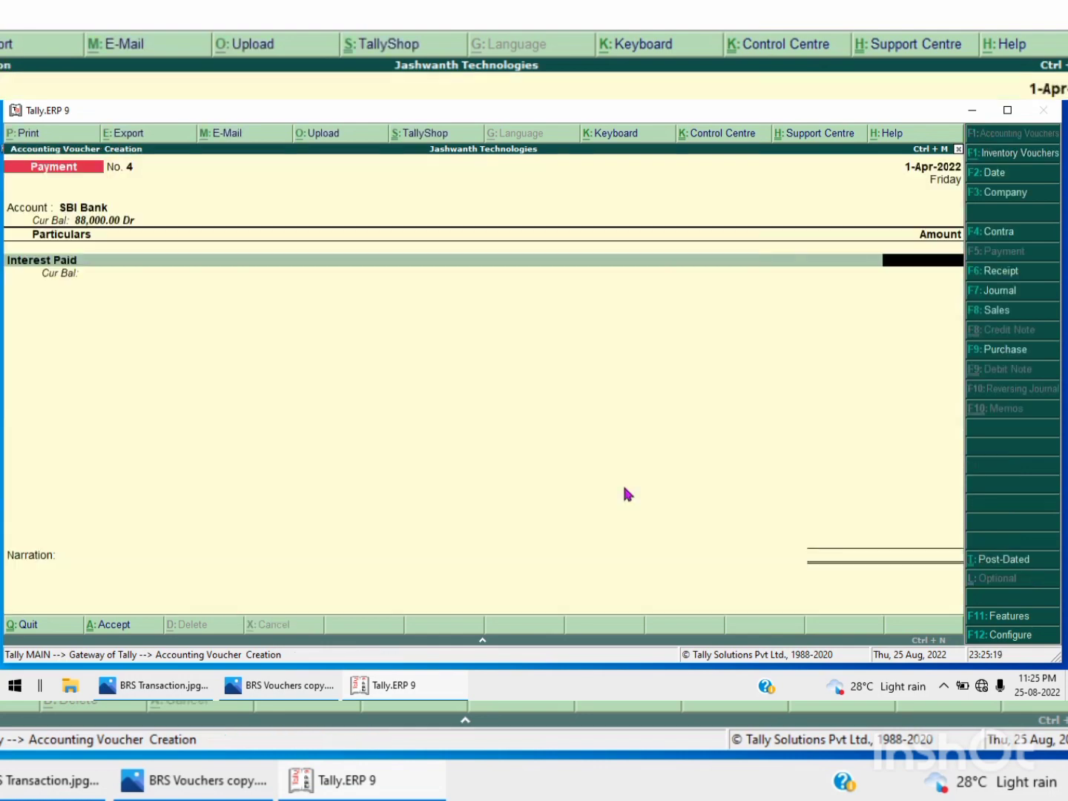
Set the Interest Paid amount to 2500 and allocate it as a cheque with no instrument number, keeping the instrument date.
type("2500")
key("Return")
key("Return")
key("Return")
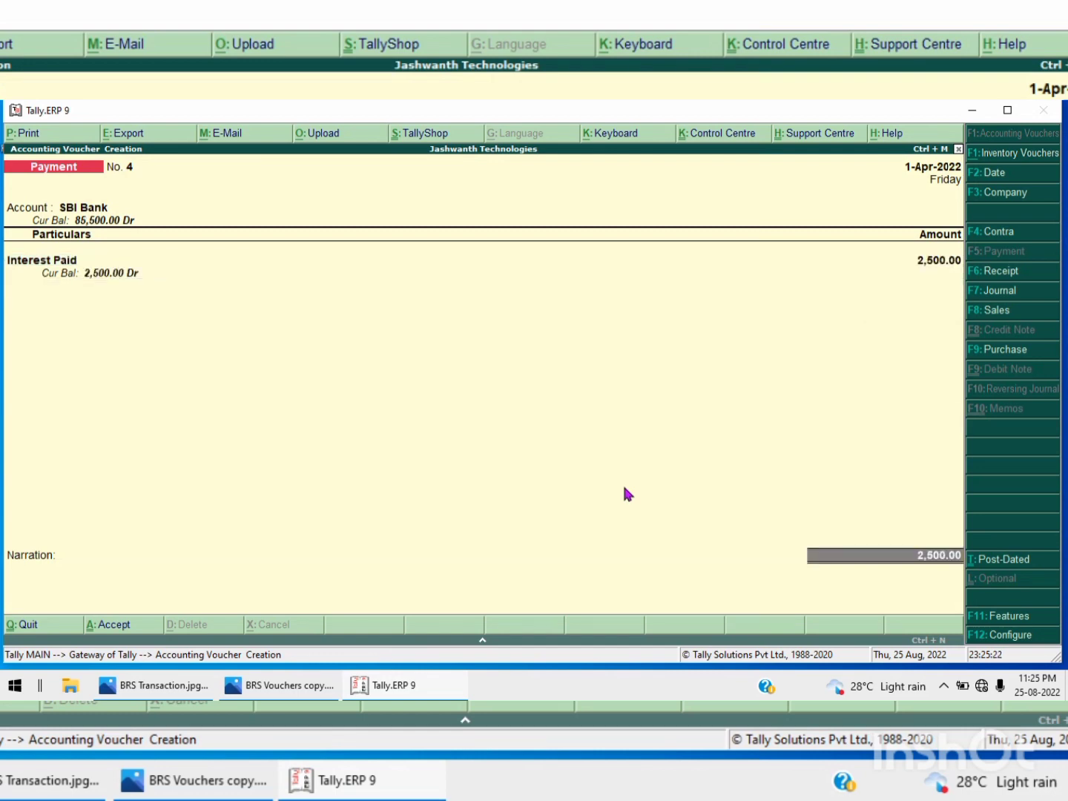
key("Return")
key("Return")
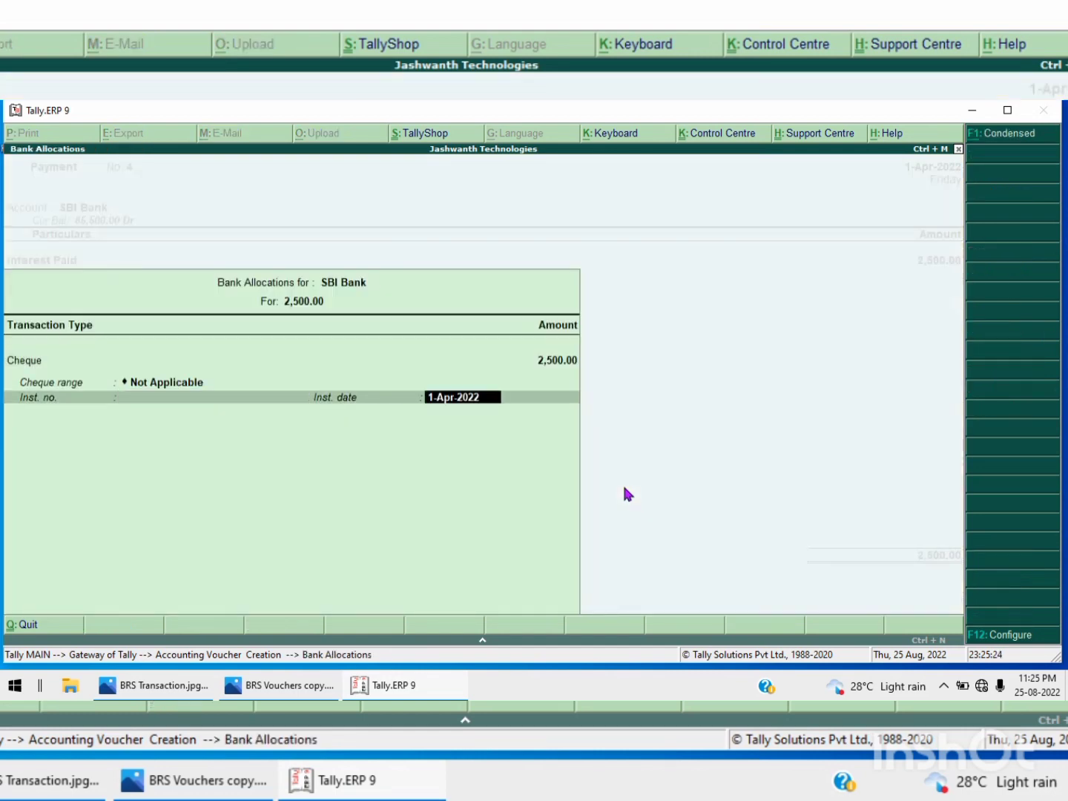
key("Return")
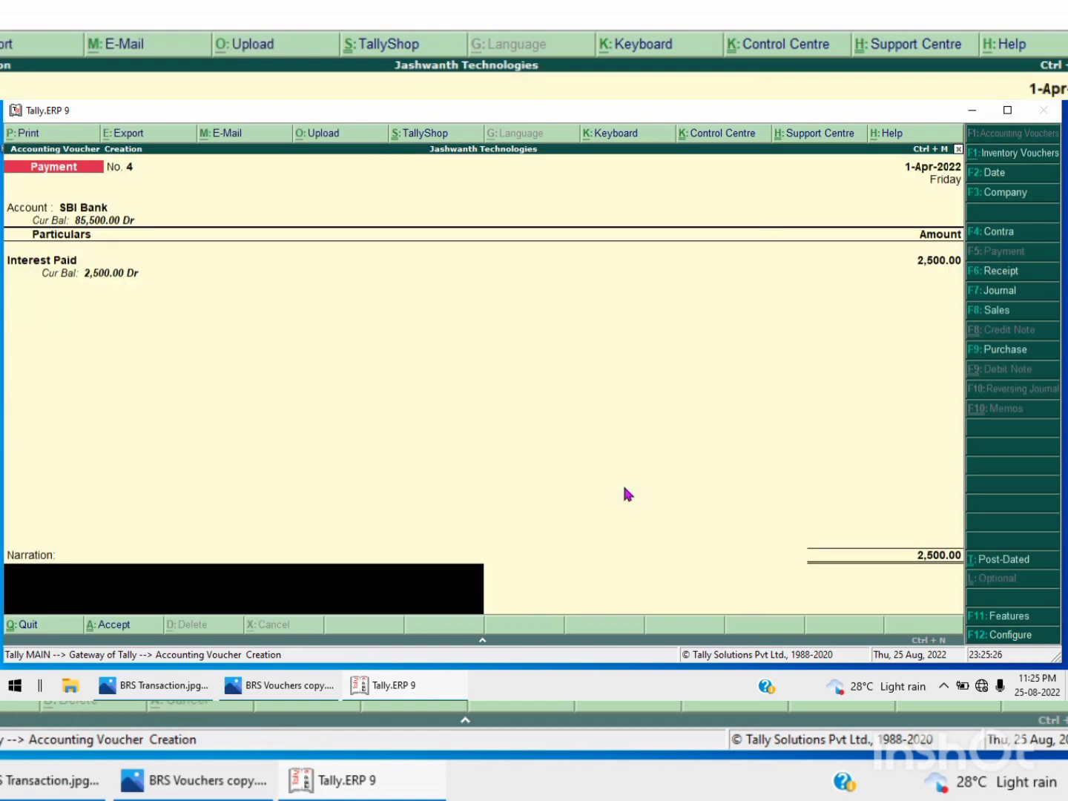
Add the narration "Being Interest paid through Bank." and save the payment voucher.
type("Being Interest paid throu")
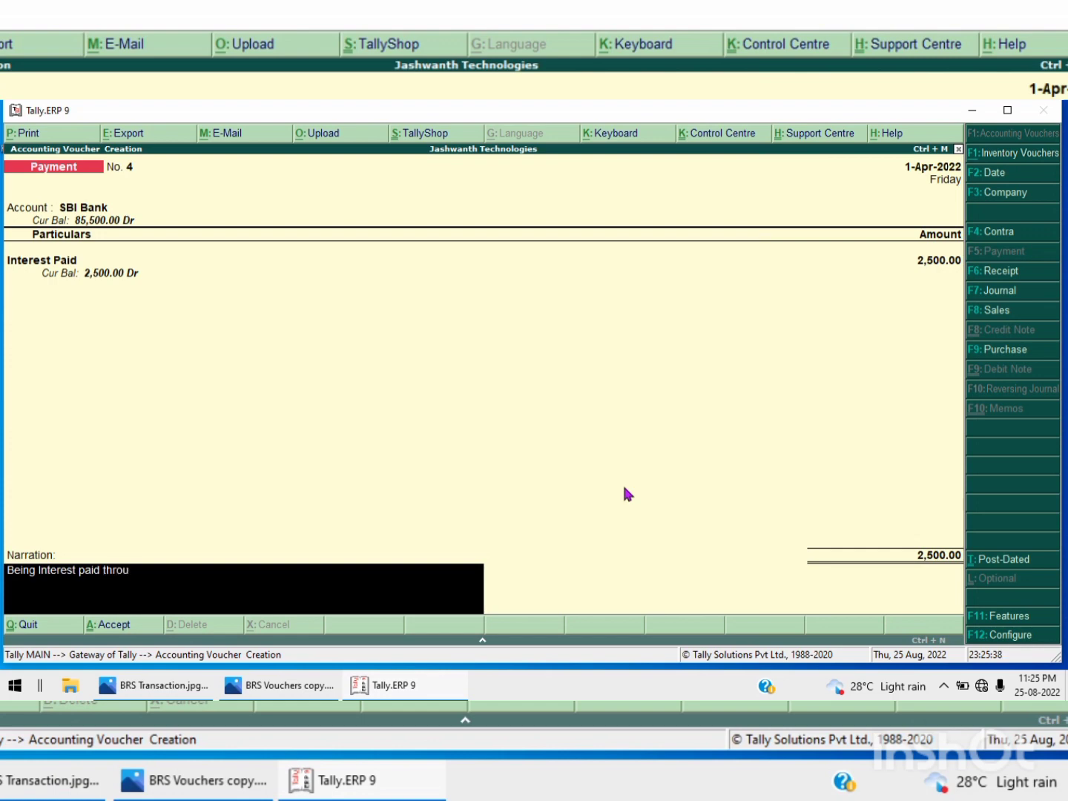
type("gh Bank.")
key("Return")
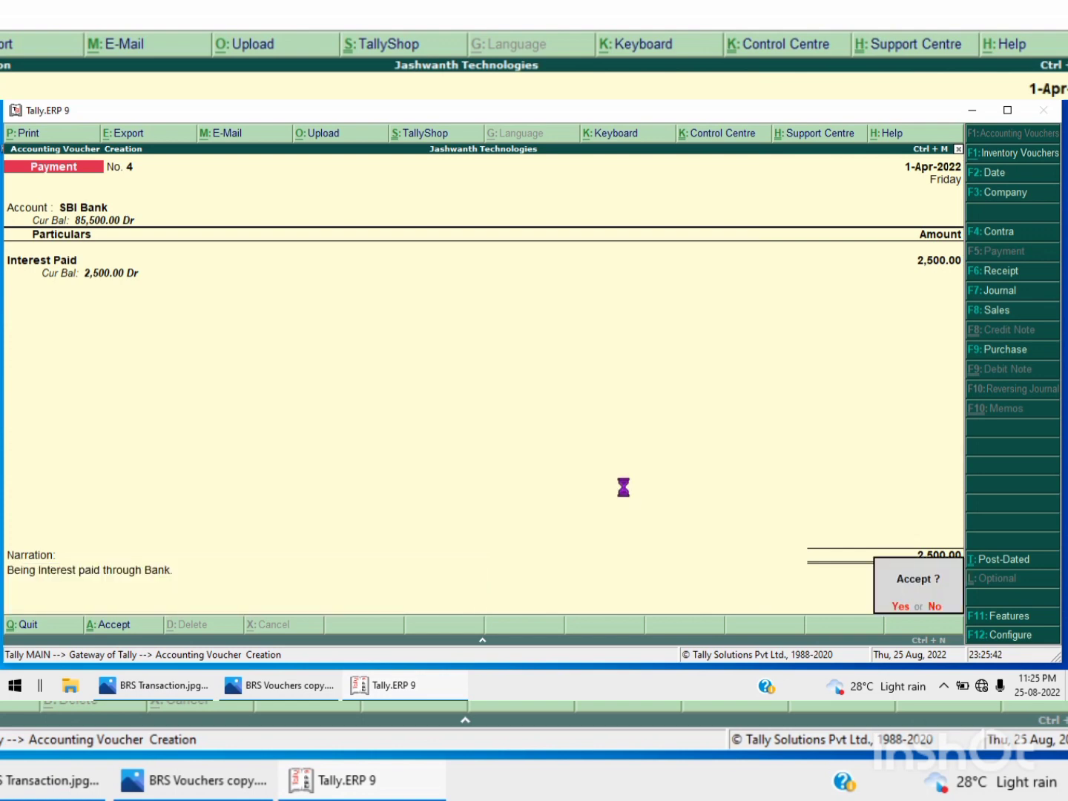
key("Return")
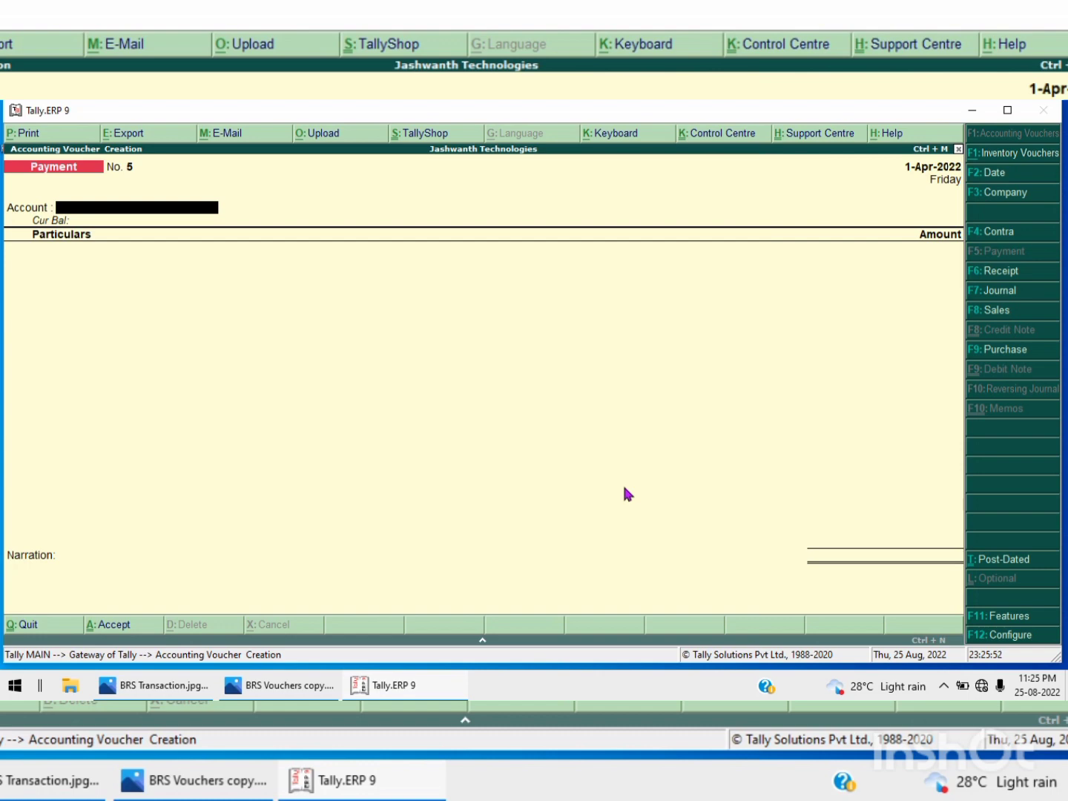
Start a receipt voucher with Andra Bank as its account.
key("F6")
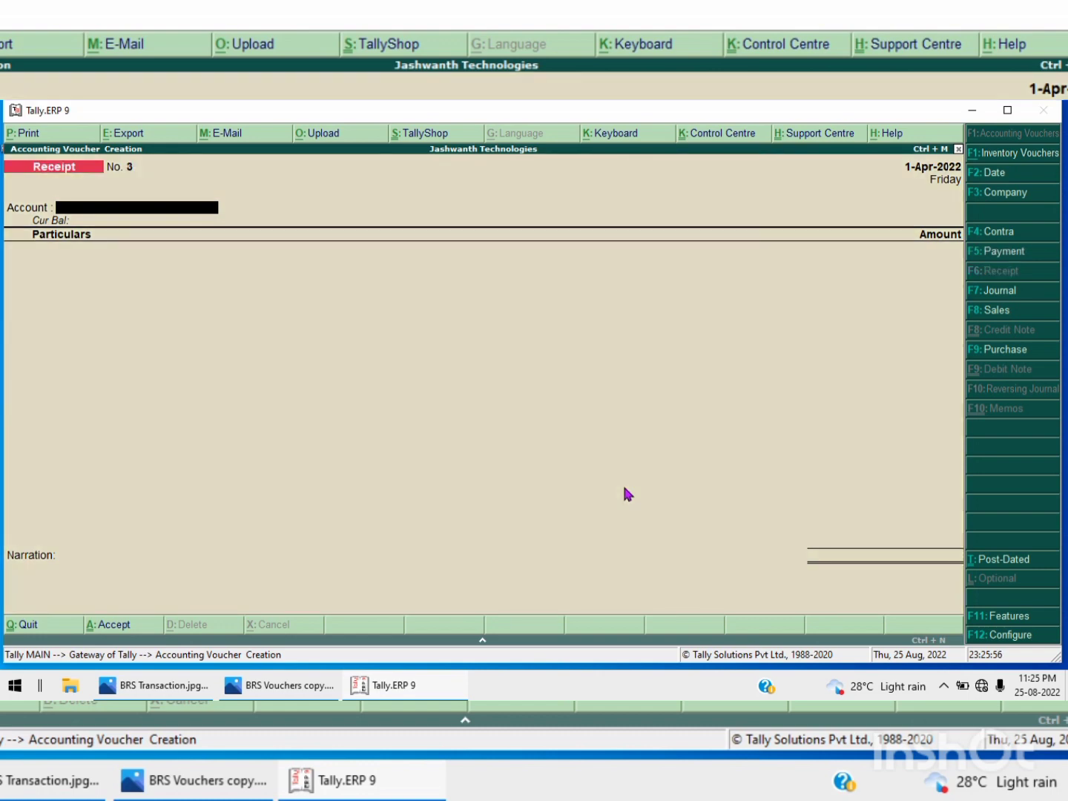
type("a")
key("Return")
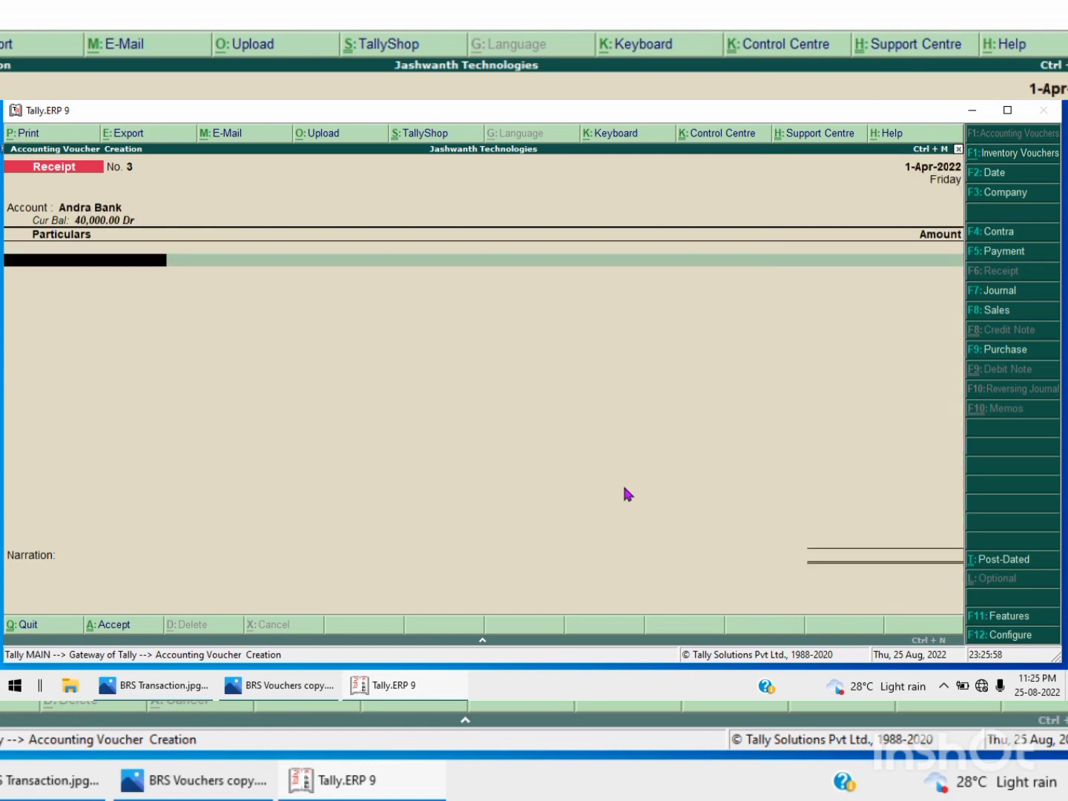
Start a new ledger named Surya Pipes Ltd for the receipt's particulars, leaving its alias blank.
key("alt+c")
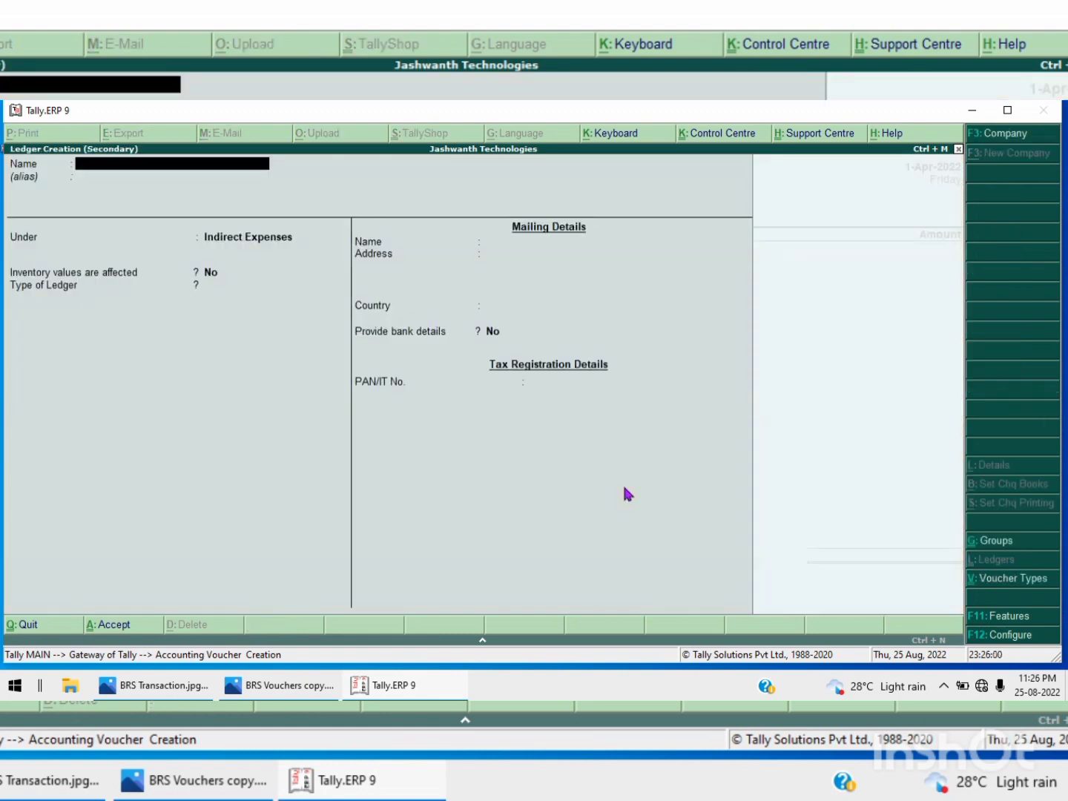
type("Su")
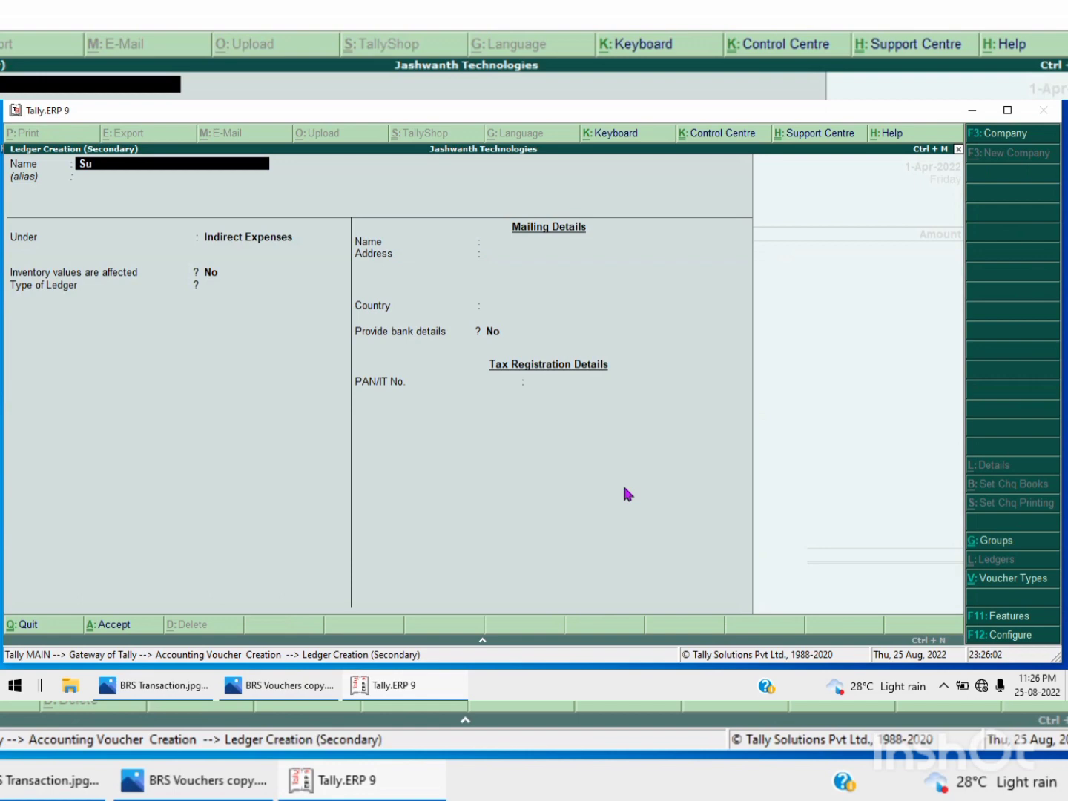
type("rya Pipes Ltd")
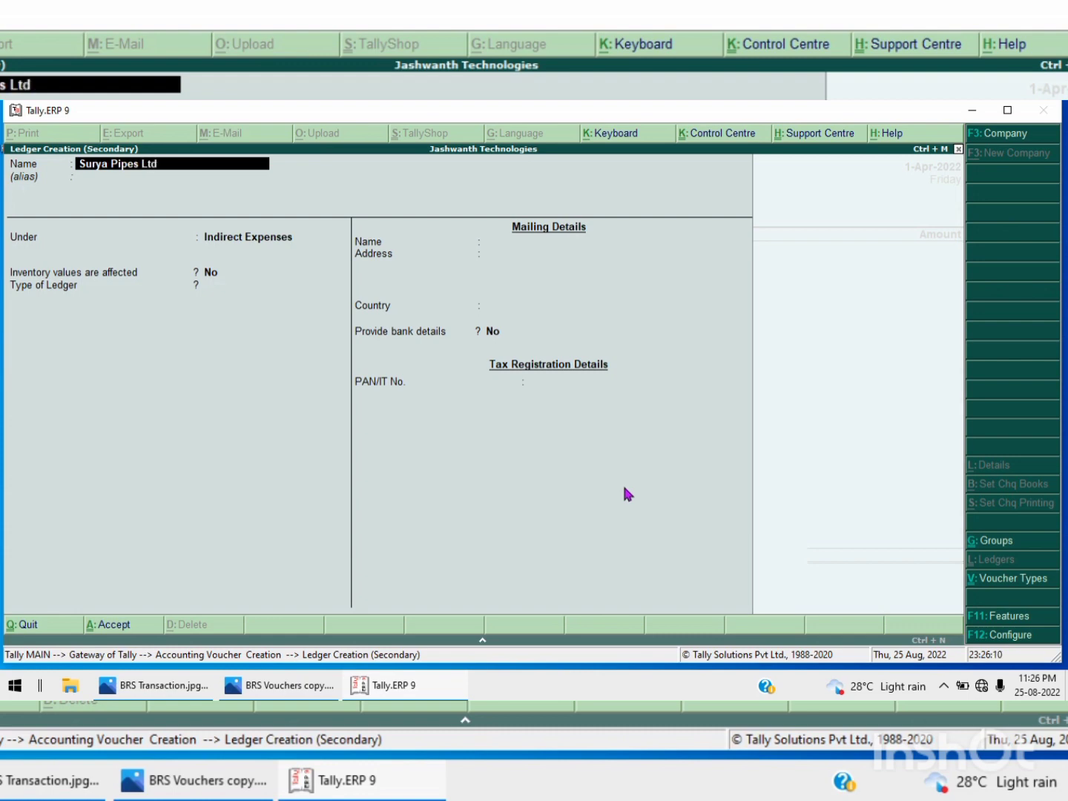
key("Return")
key("Return")
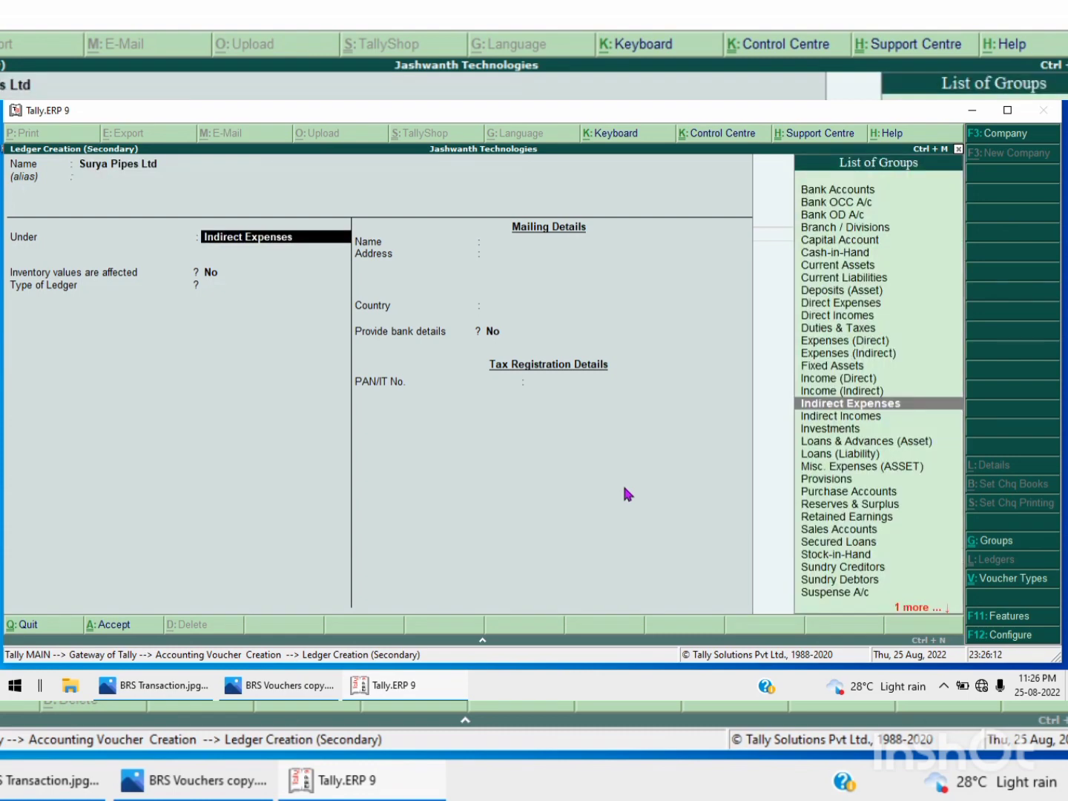
Place the Surya Pipes Ltd ledger under Sundry Creditors, keep the remaining defaults, and save it as the receipt's particulars.
type("S")
key("Down")
key("Down")
key("Down")
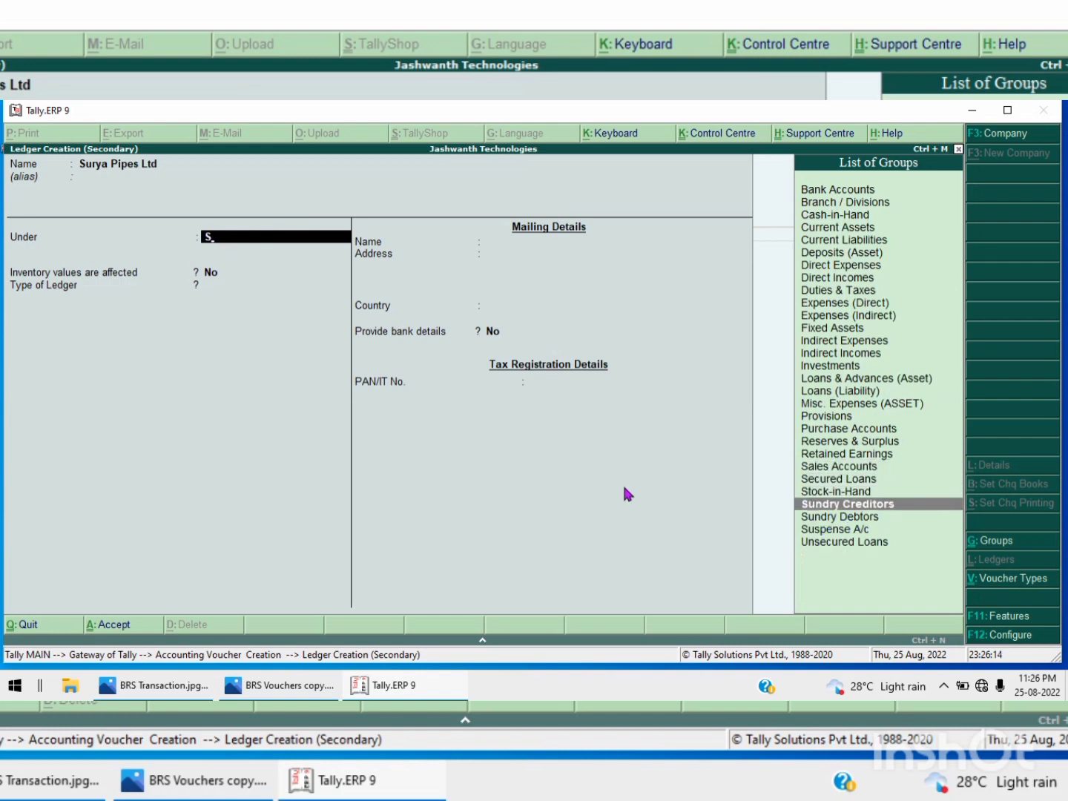
key("Return")
key("Return")
key("Return")
key("Return")
key("Return")
key("Return")
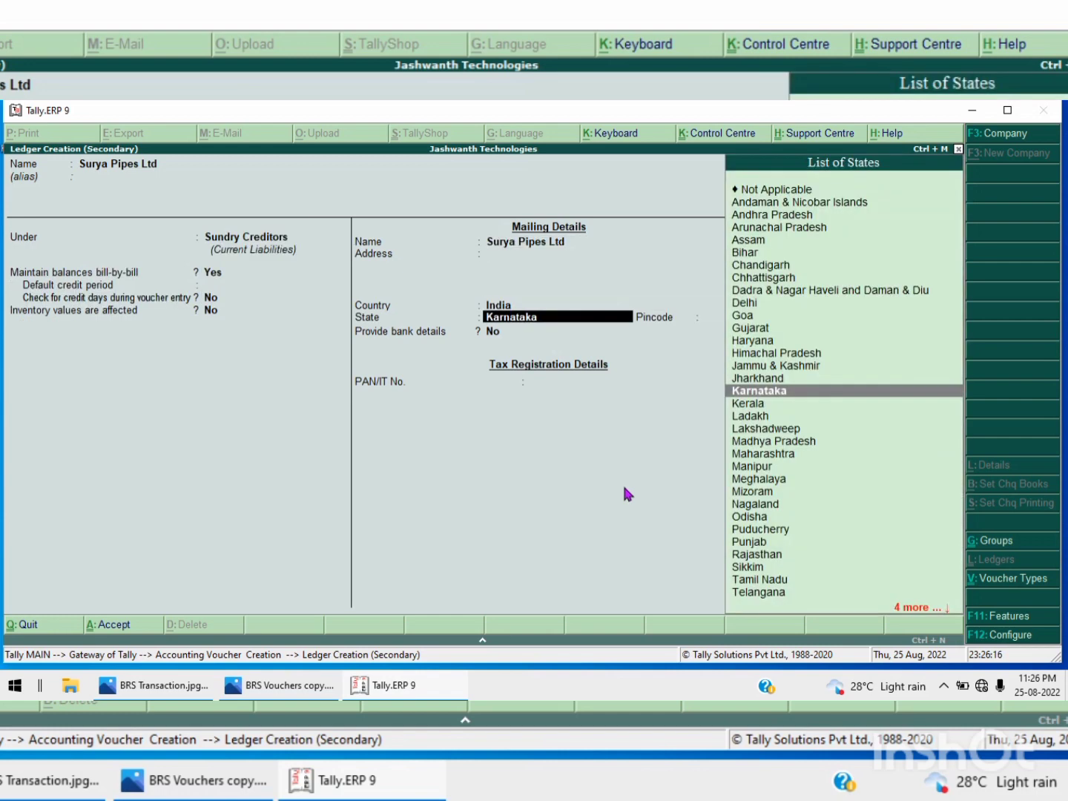
key("Return")
key("Return")
key("Return")
key("Return")
key("Return")
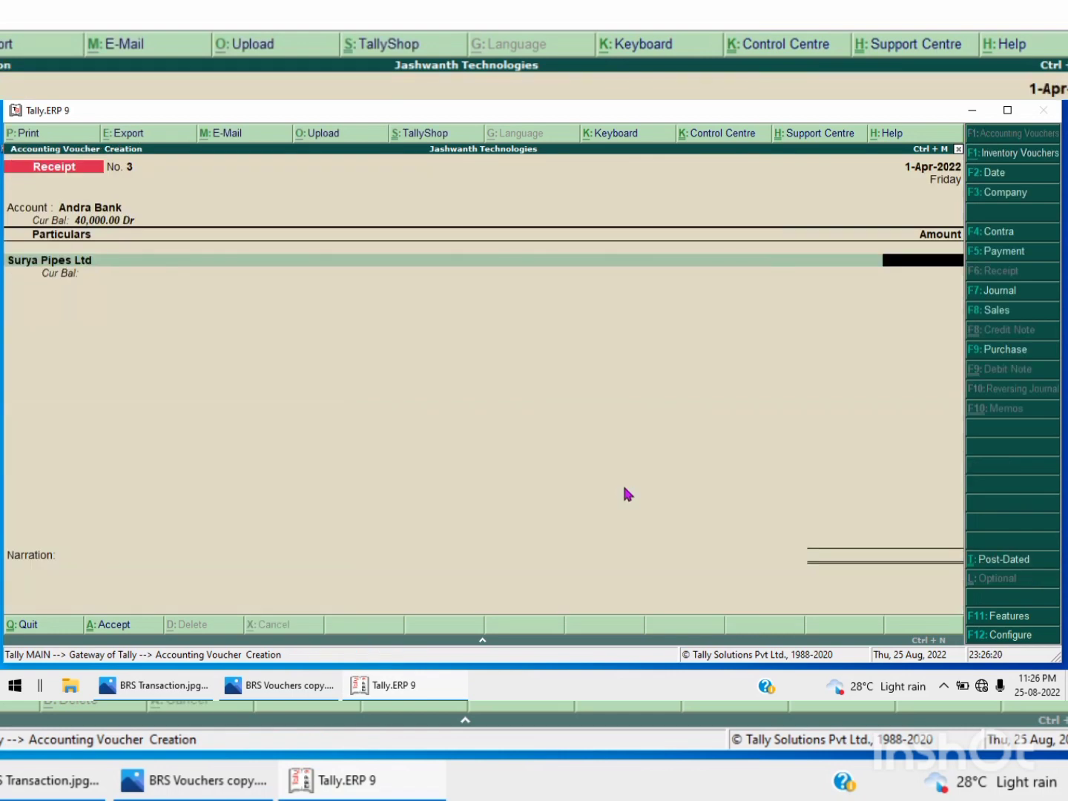
Set the Surya Pipes Ltd amount to 25000 On Account and allocate it as Cheque/DD with instrument number and bank left blank.
type("25000")
key("Return")
key("Return")
key("Return")
key("Return")
key("Return")
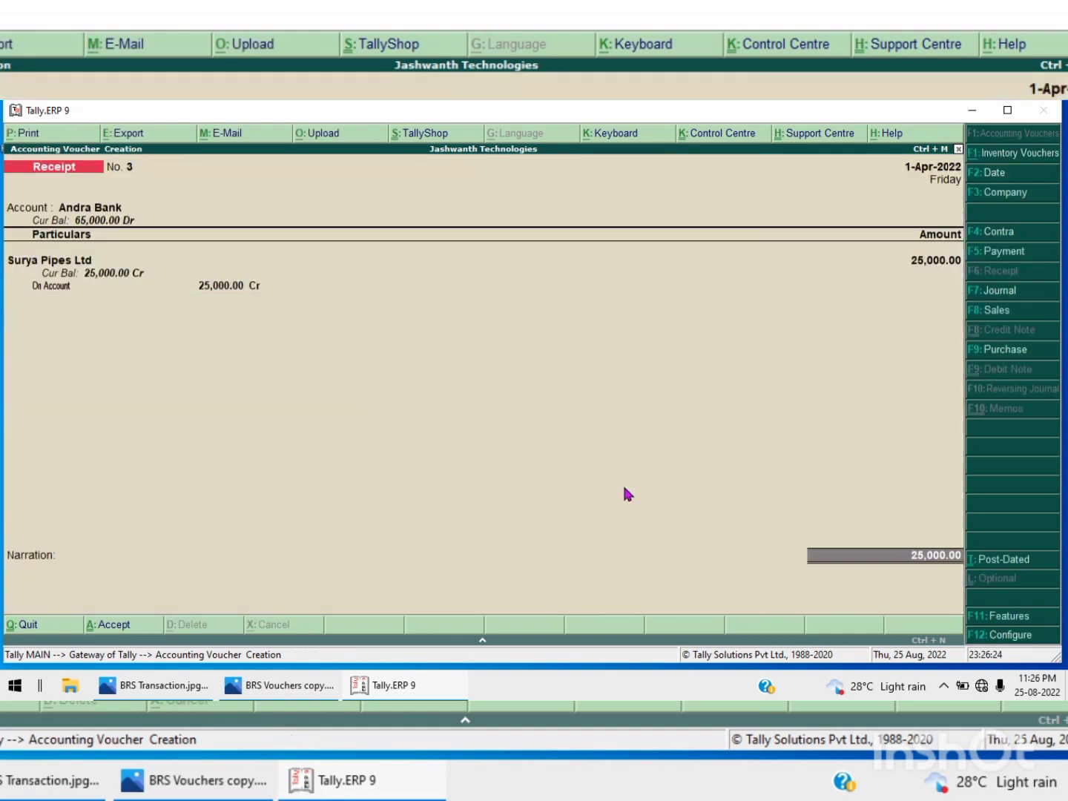
key("Return")
key("Return")
key("Return")
key("Return")
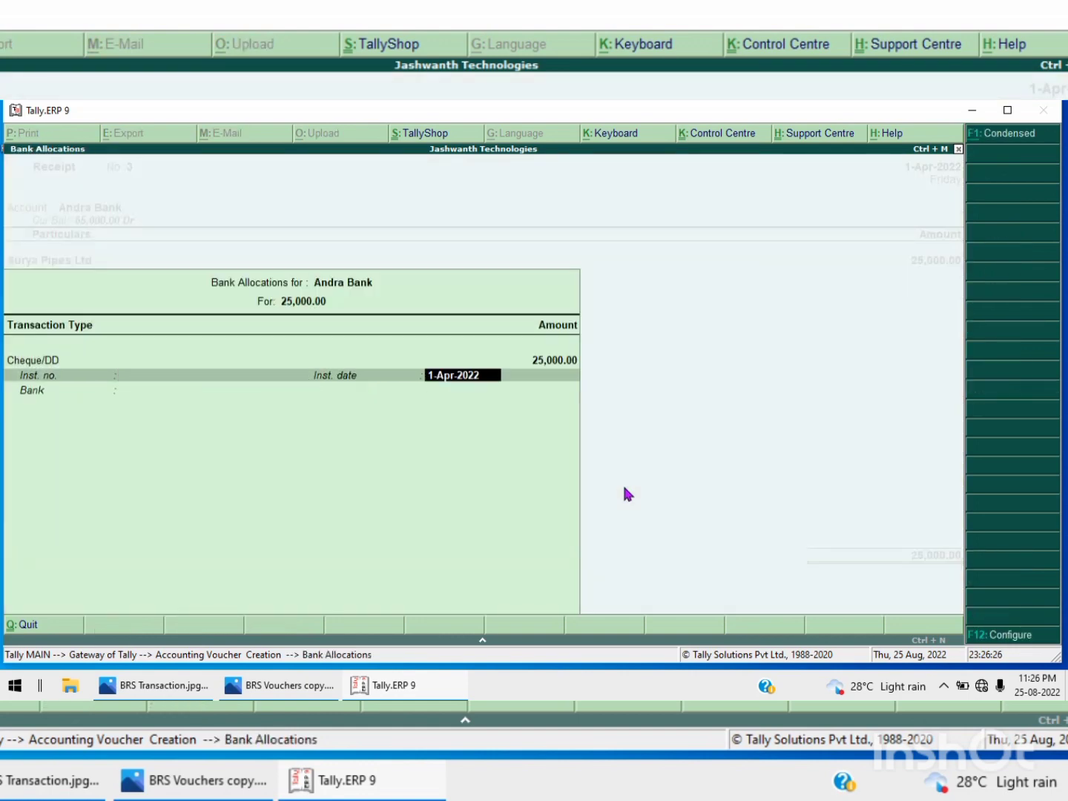
Enter the narration "Being Andra bank Chques receive from Surya Pipes.Ltd" and save the receipt voucher.
type("B")
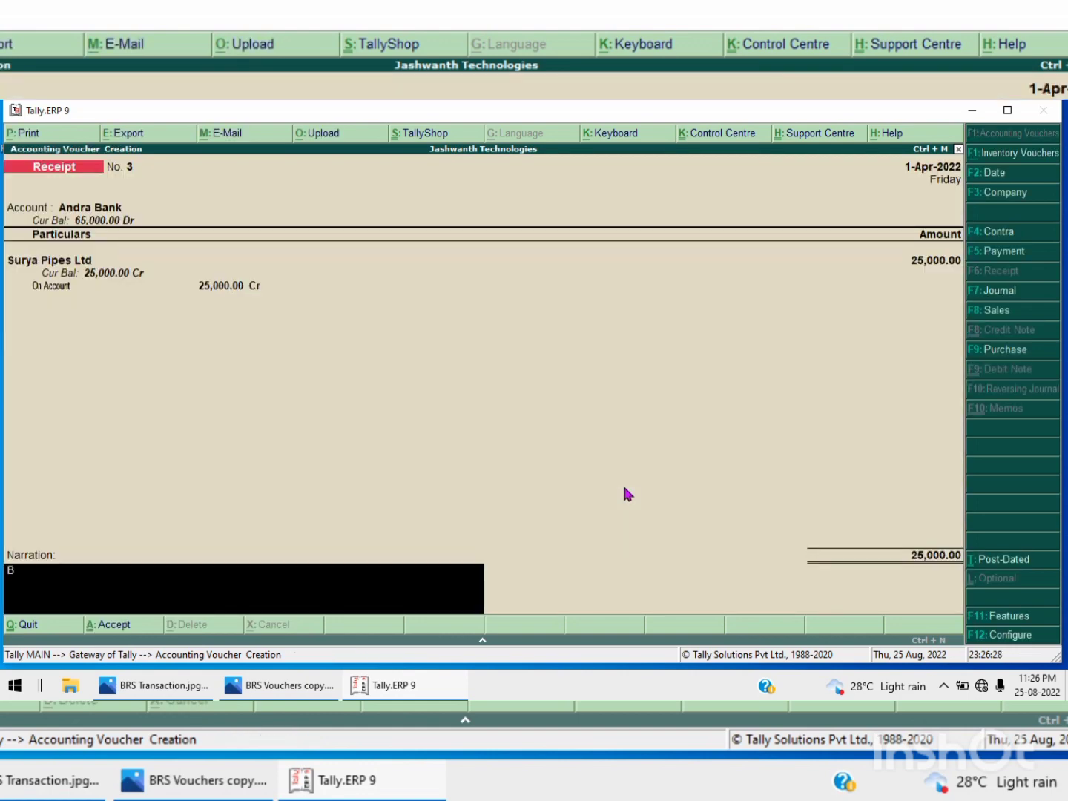
type("eing Andra bank Chques ")
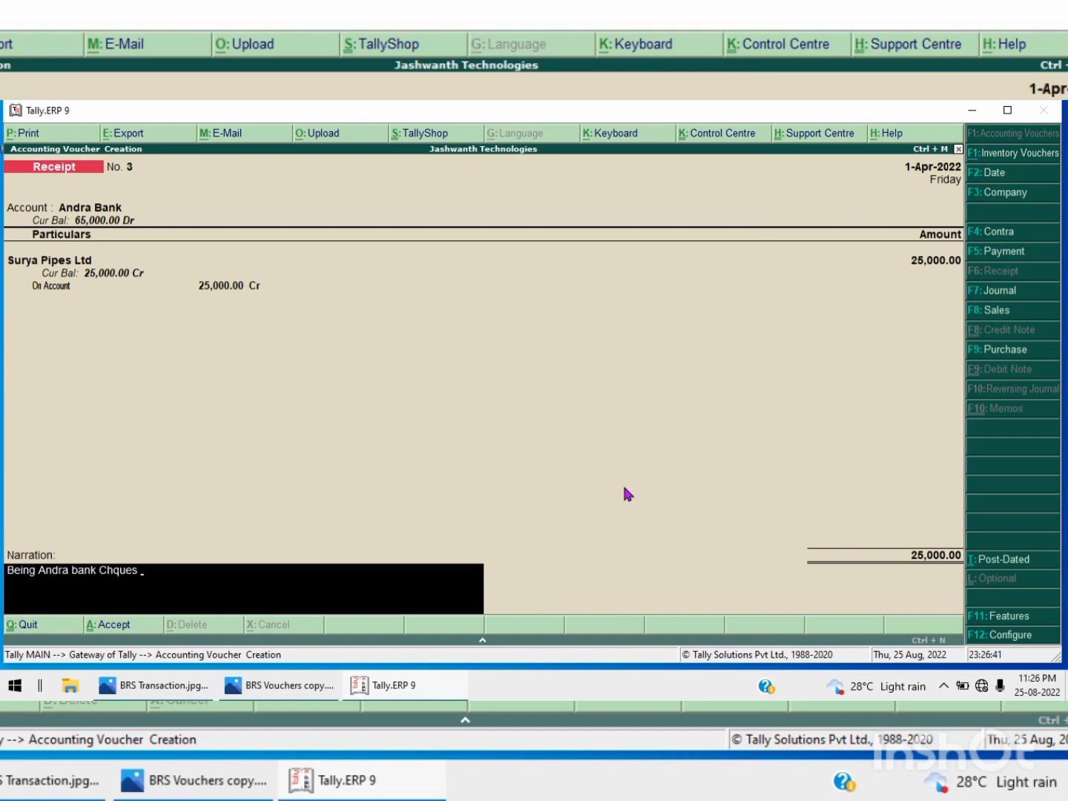
type("receive from Surya Pipw")
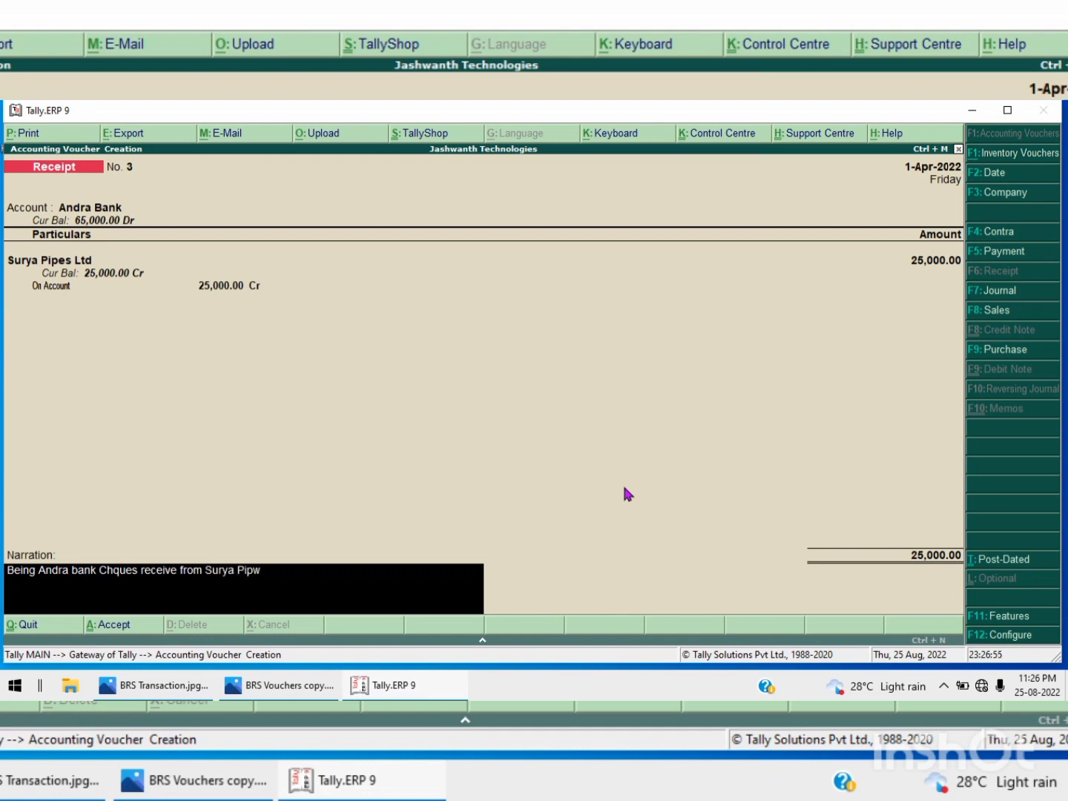
key("BackSpace")
type("e")
type("s")
type(".Ltd")
key("Return")
key("Return")
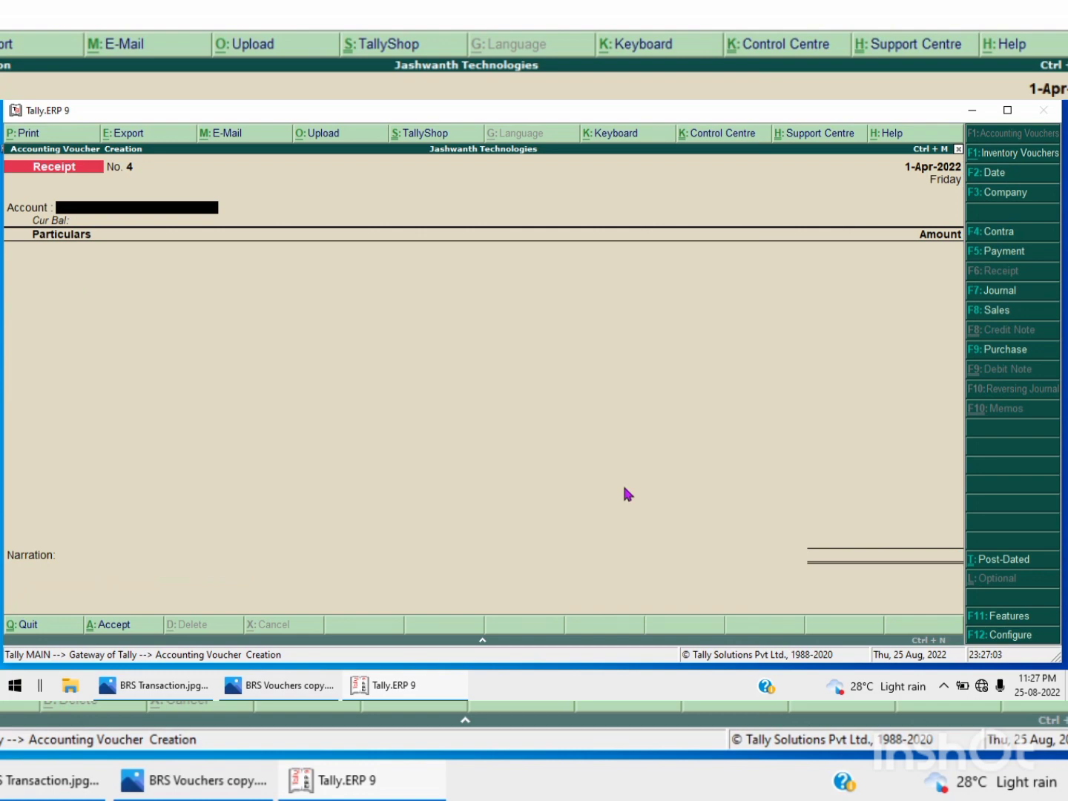
Start a contra voucher with Cash as its account and SBI Bank as its particulars.
key("F4")
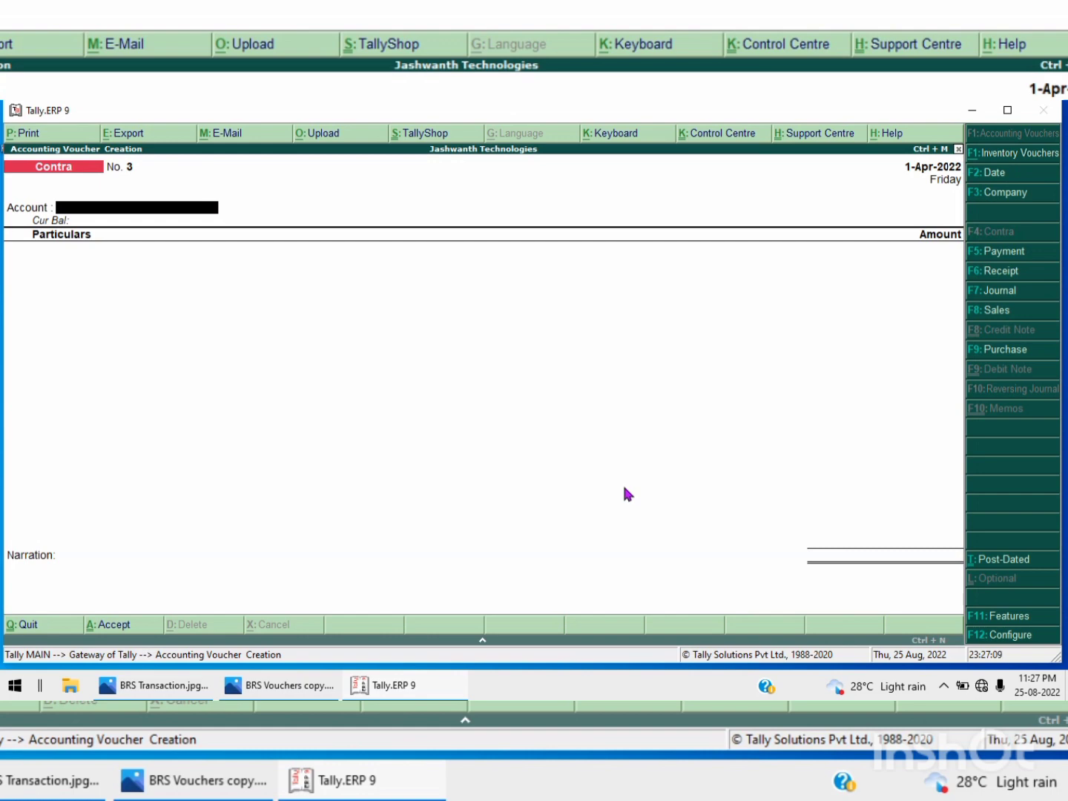
key("Return")
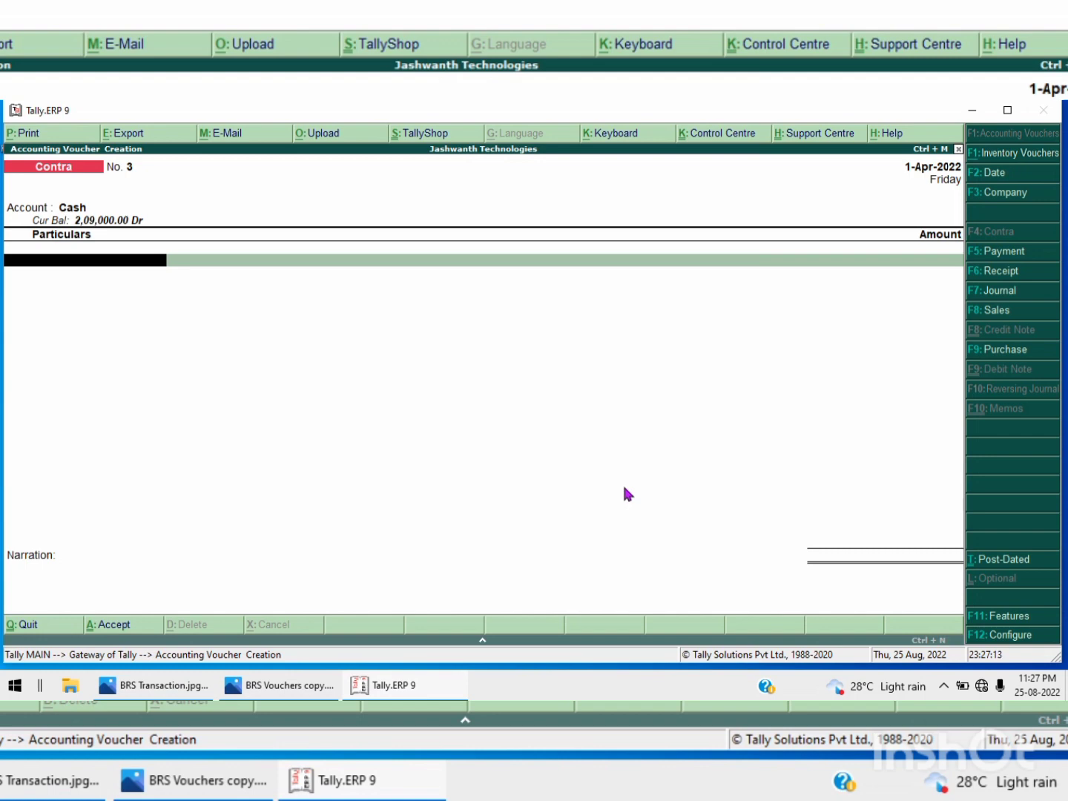
type("S")
key("Return")
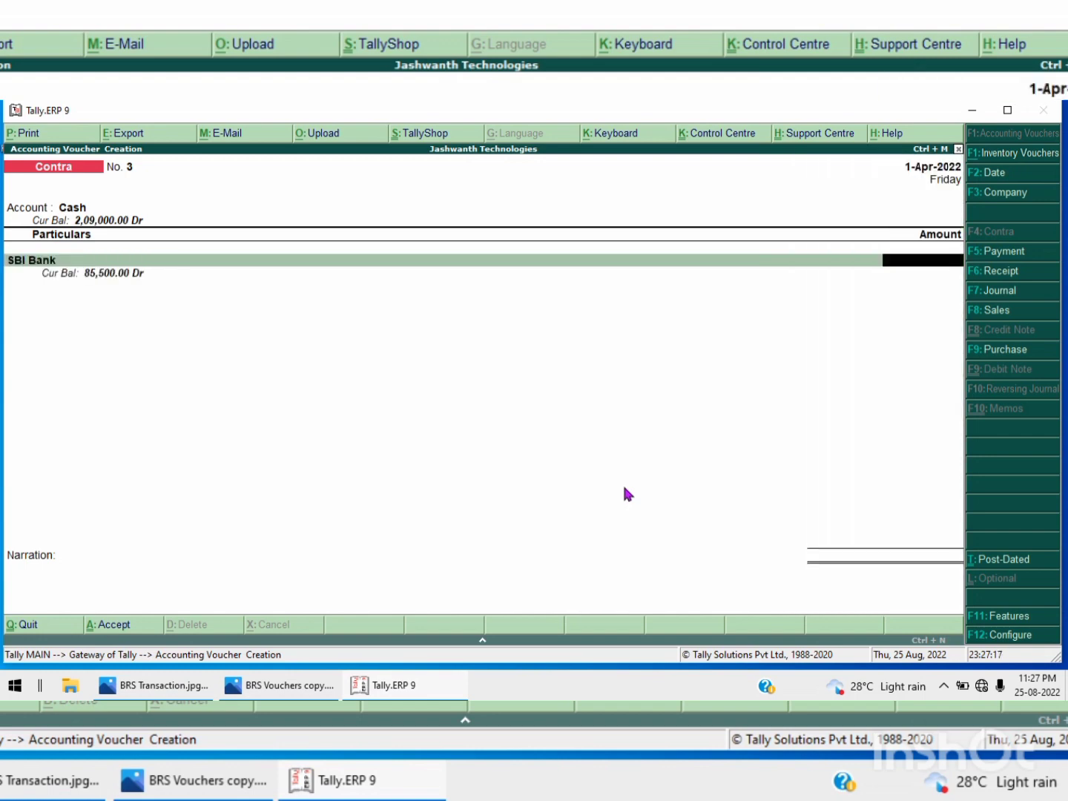
Set the SBI Bank amount to 6000, keep the default bank allocation, and save the contra voucher without a narration.
type("6000")
key("Return")
key("Return")
key("Return")
key("Return")
key("Return")
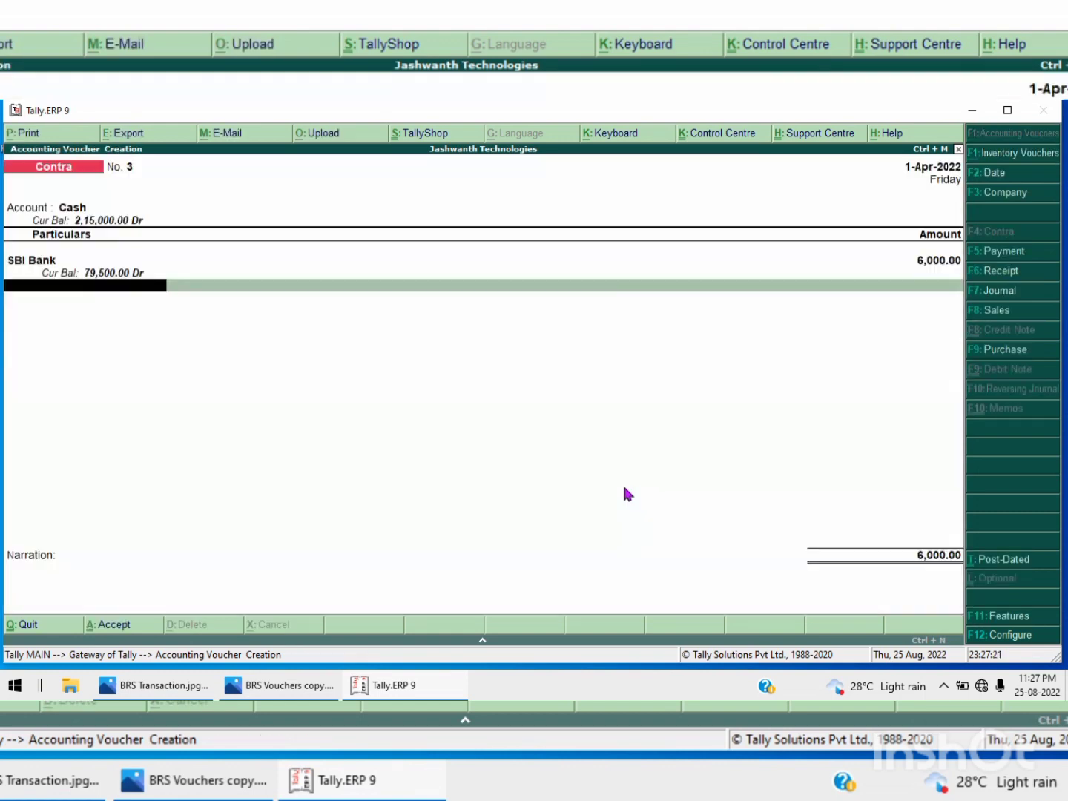
key("Return")
key("Return")
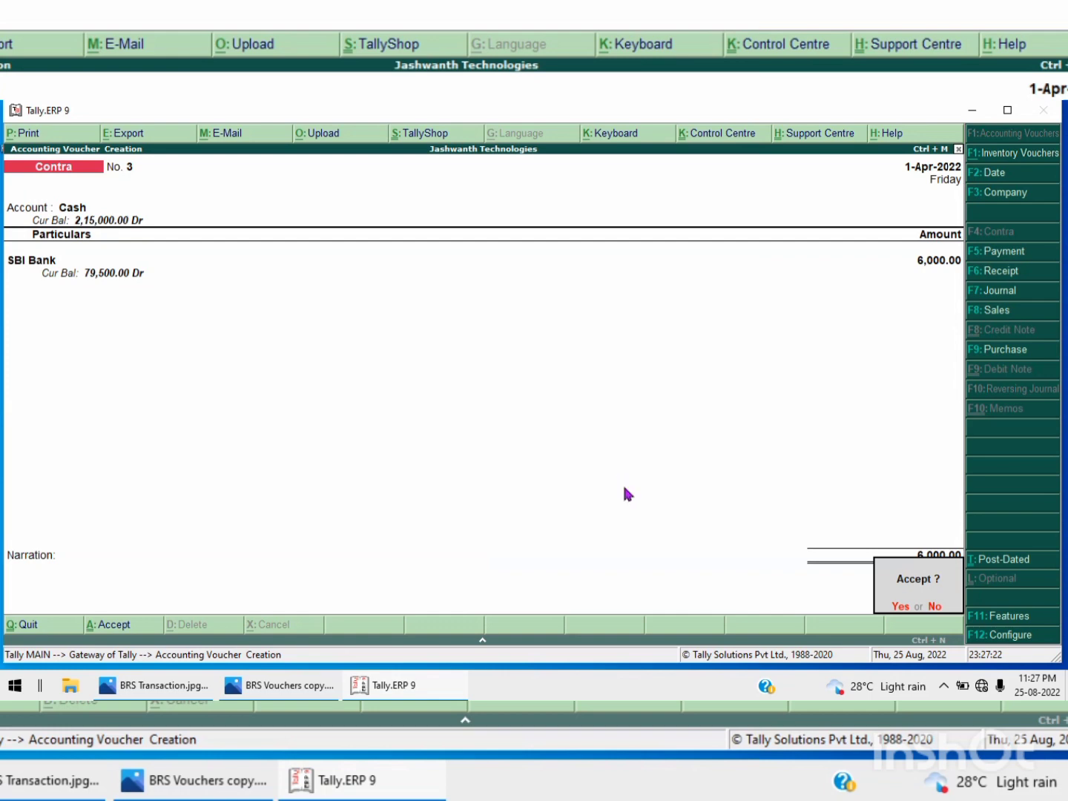
key("Return")
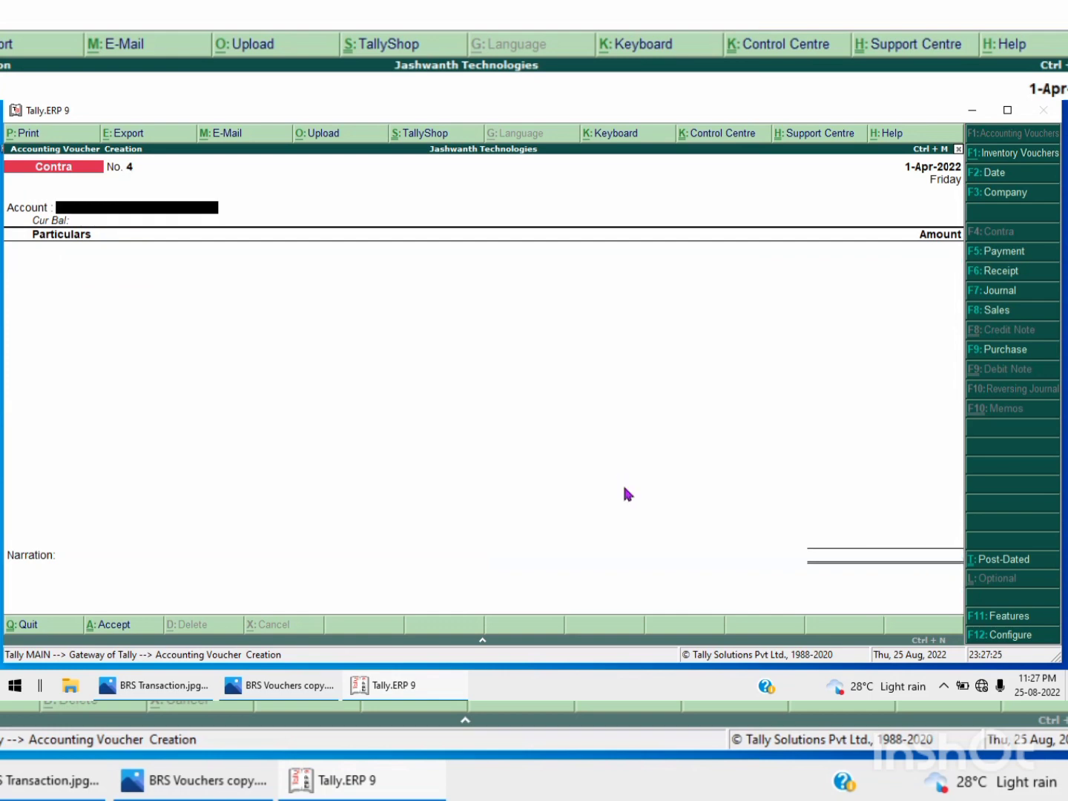
Leave voucher entry and review the pending cheques of all banks in the Cheque Printing report.
key("Escape")
key("Return")
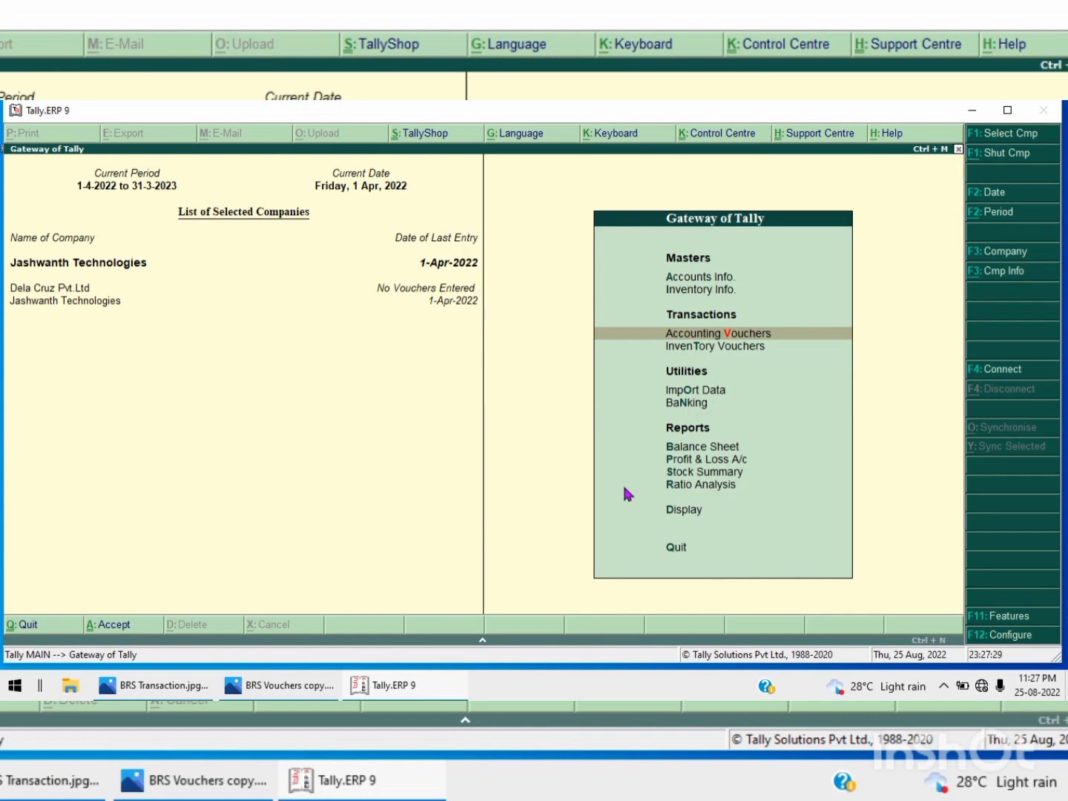
key("Down")
key("Down")
key("Down")
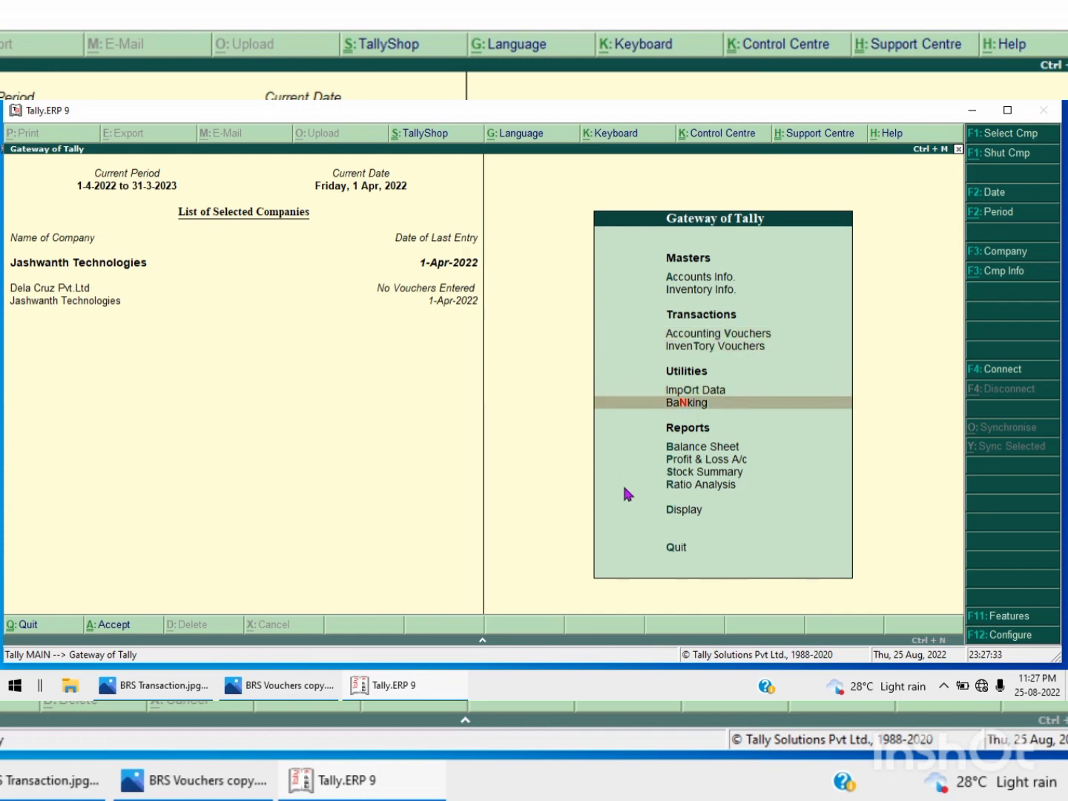
key("Return")
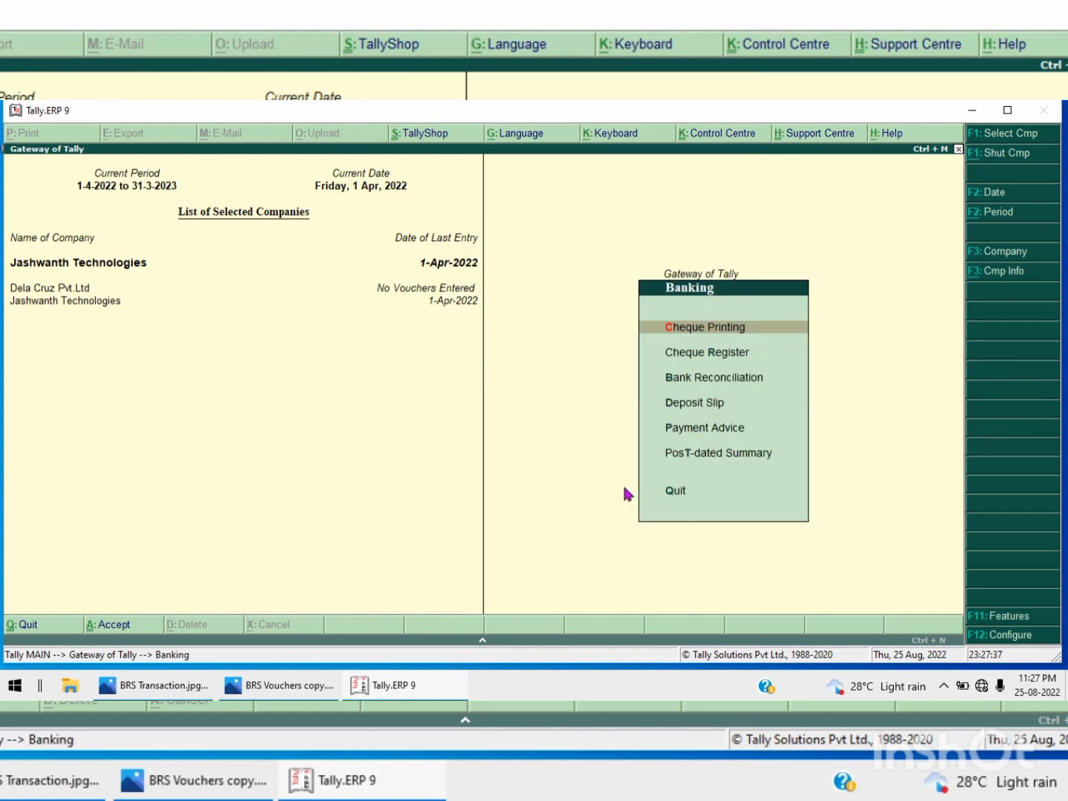
key("Return")
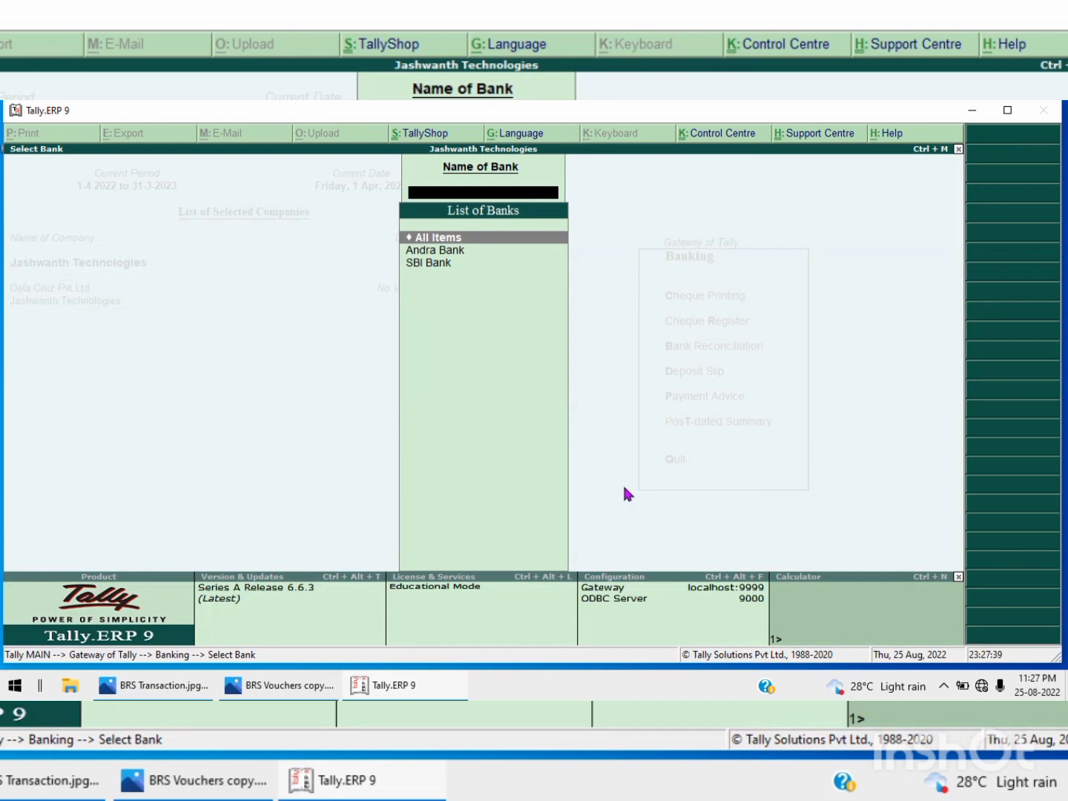
key("Return")
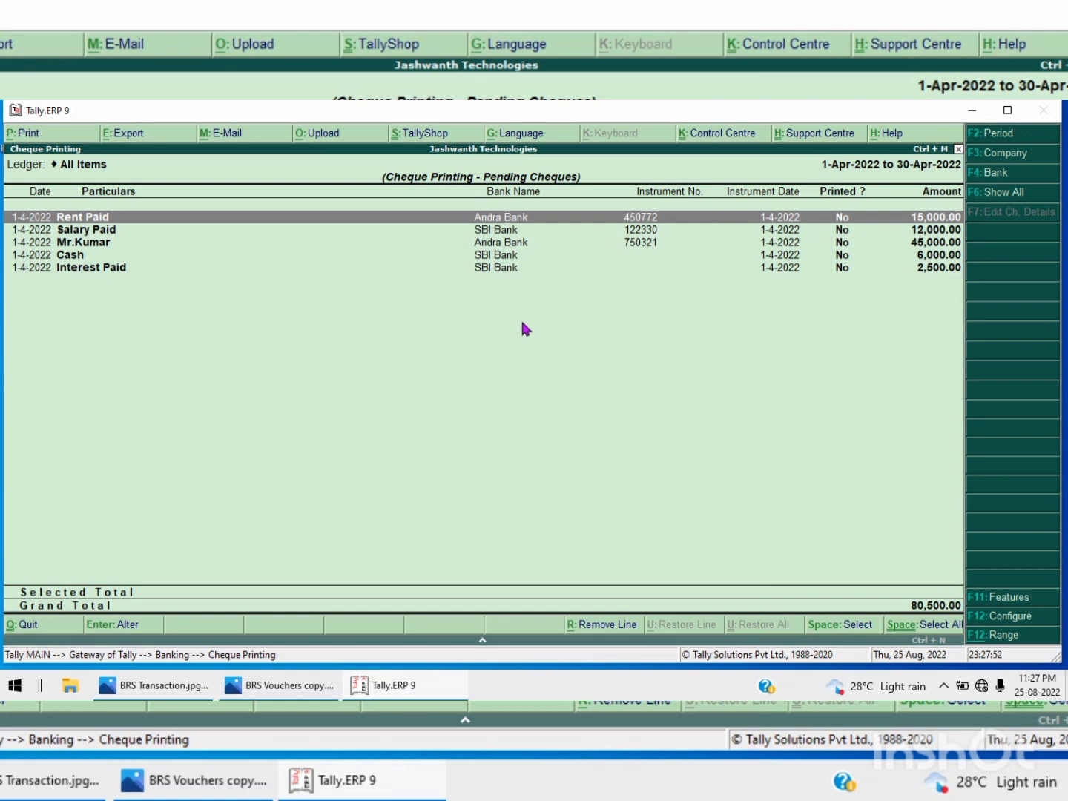
key("Escape")
key("Escape")
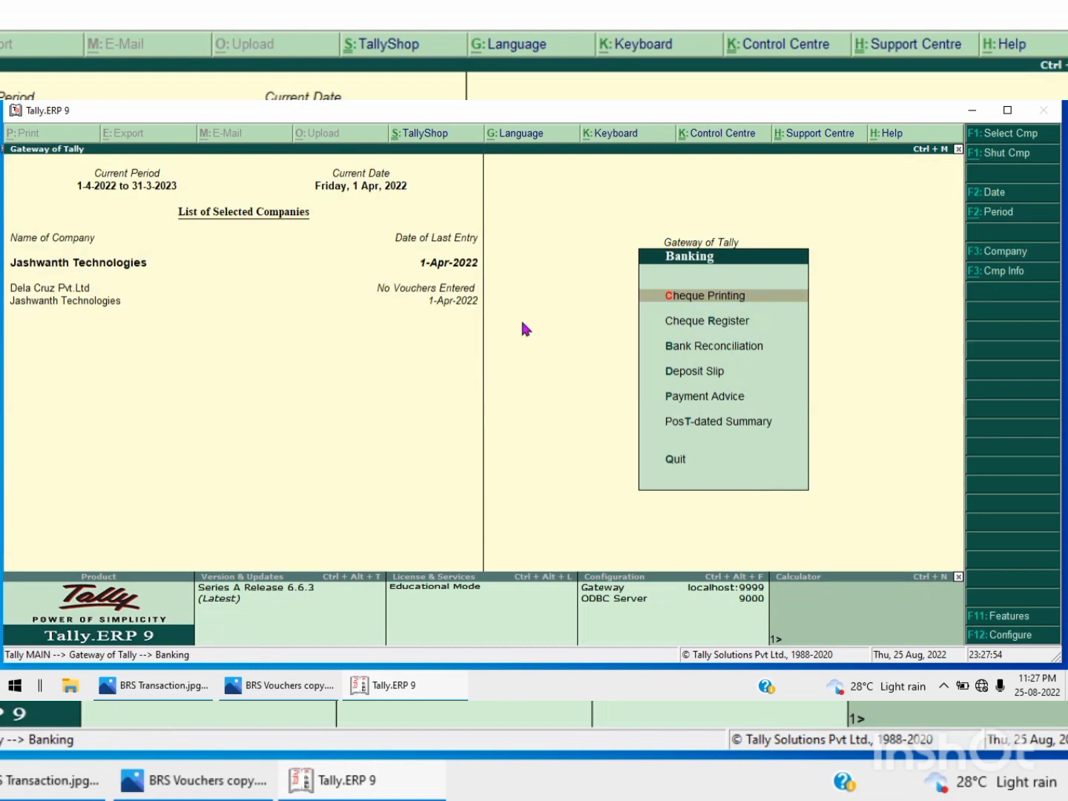
Examine Andra Bank's Not in Range cheques instrument by instrument in the Cheque Register.
key("Down")
key("Return")
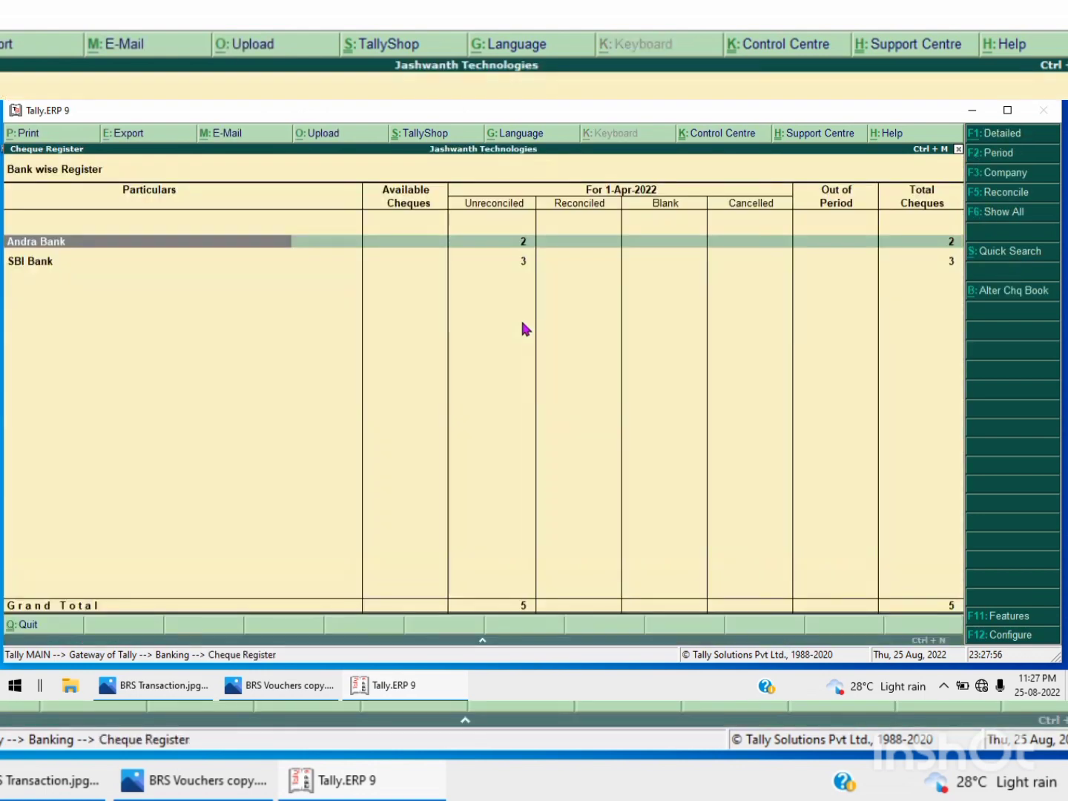
key("Return")
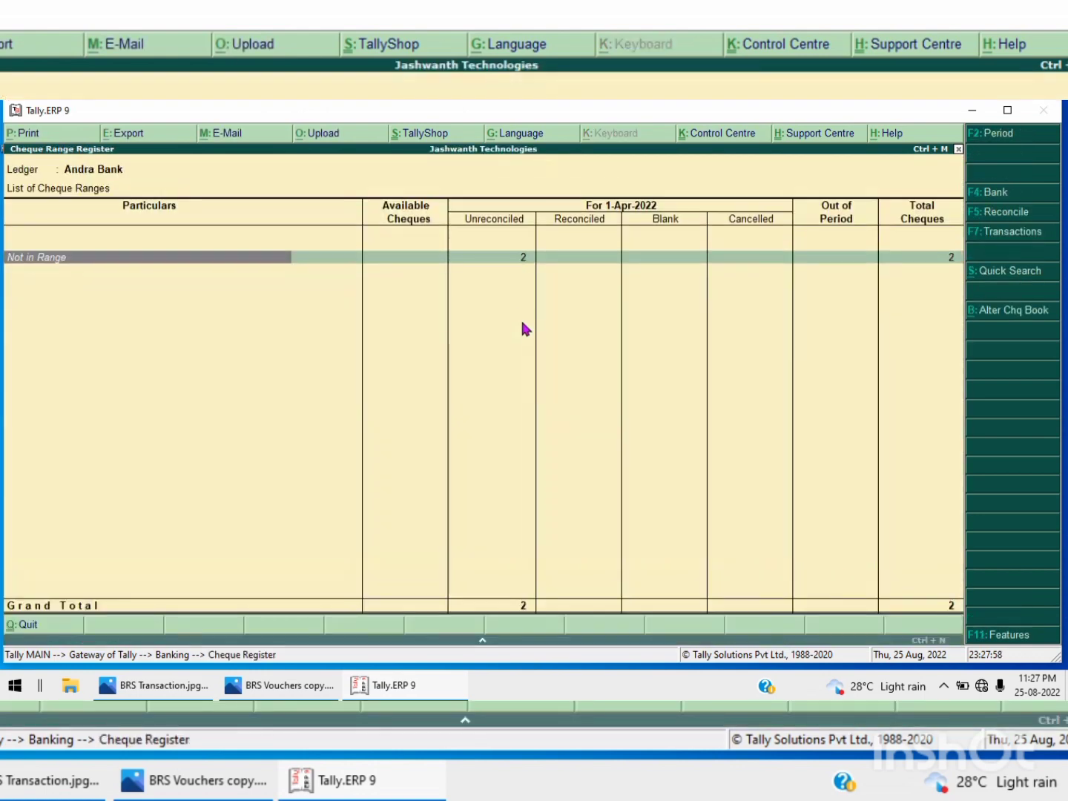
key("Return")
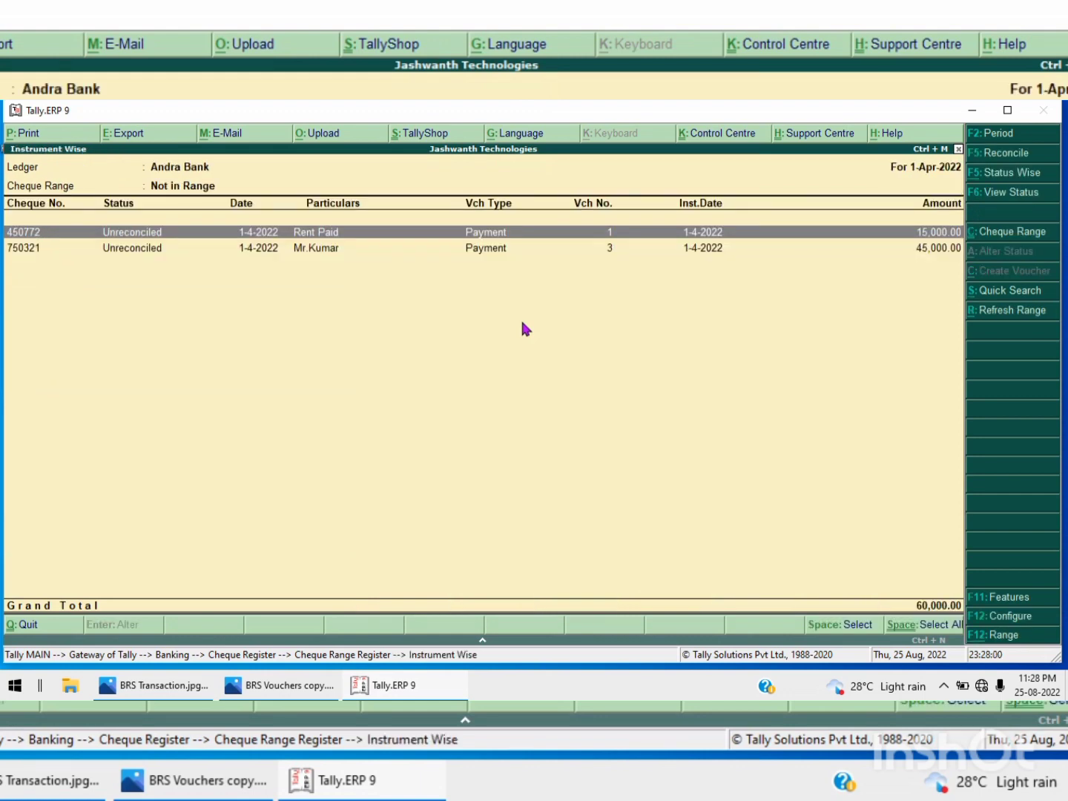
key("Escape")
key("Escape")
key("Escape")
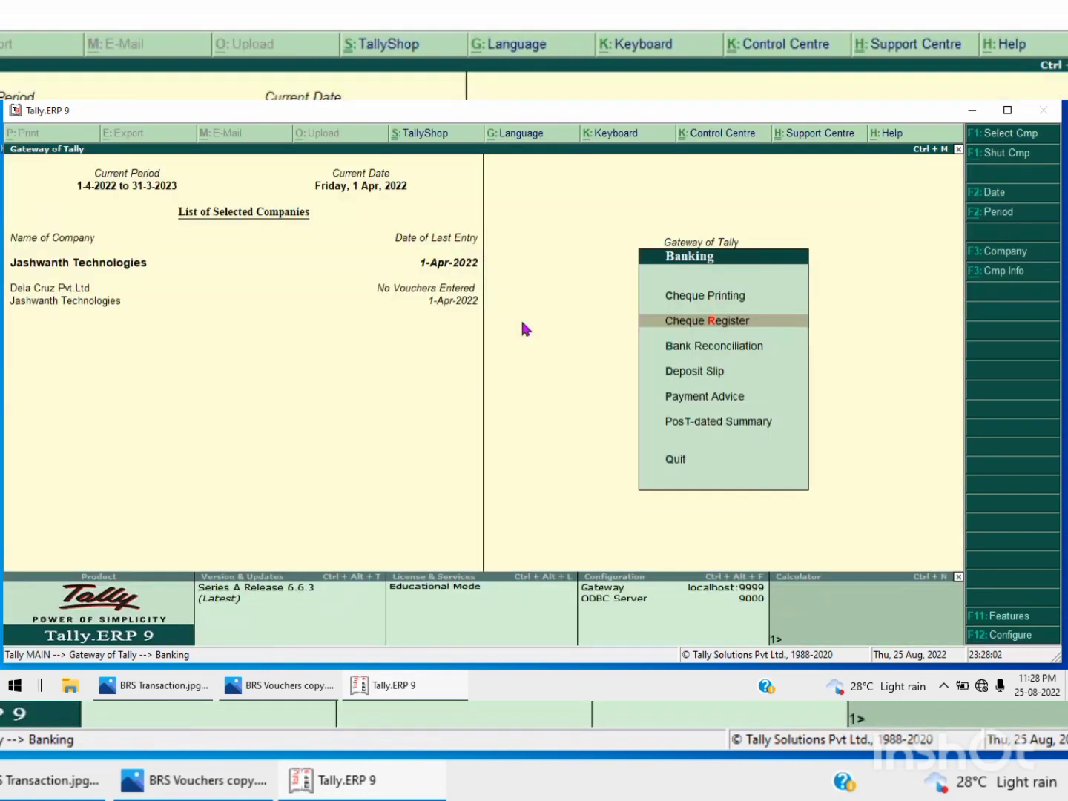
key("Return")
key("Return")
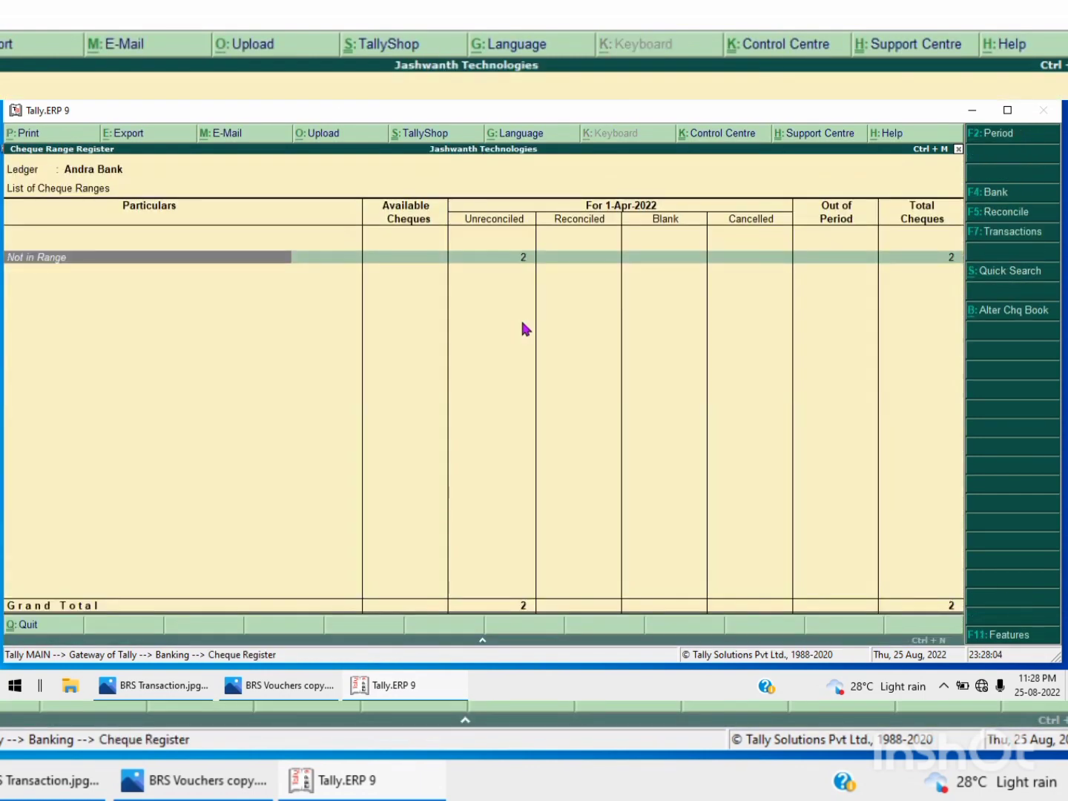
key("Return")
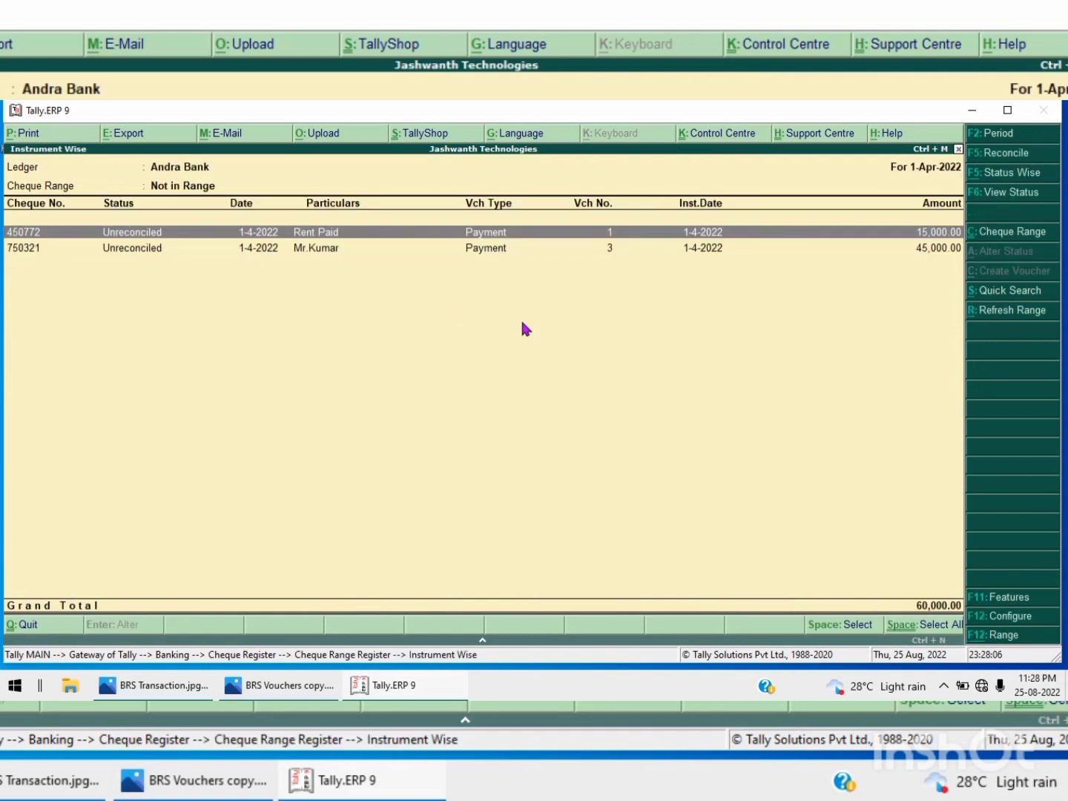
key("Escape")
key("Escape")
key("Escape")
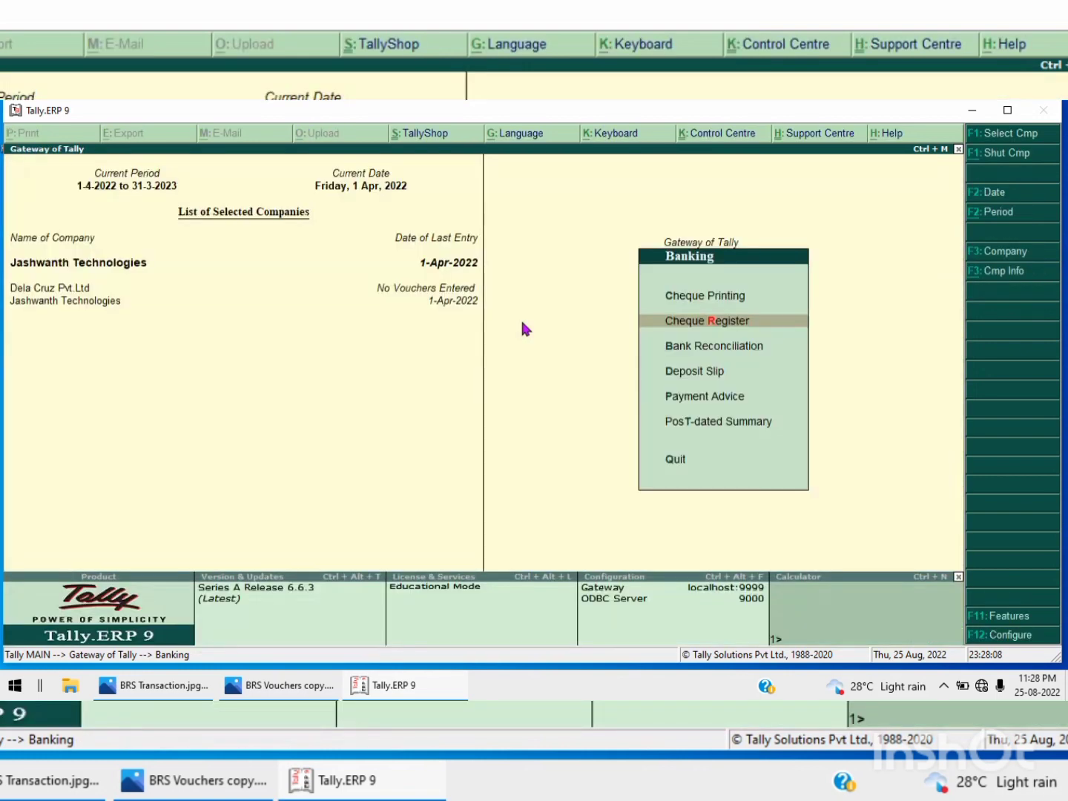
Review Andra Bank's cheque deposit slip and inspect its Surya Pipes Ltd receipt voucher without altering it.
key("Down")
key("Down")
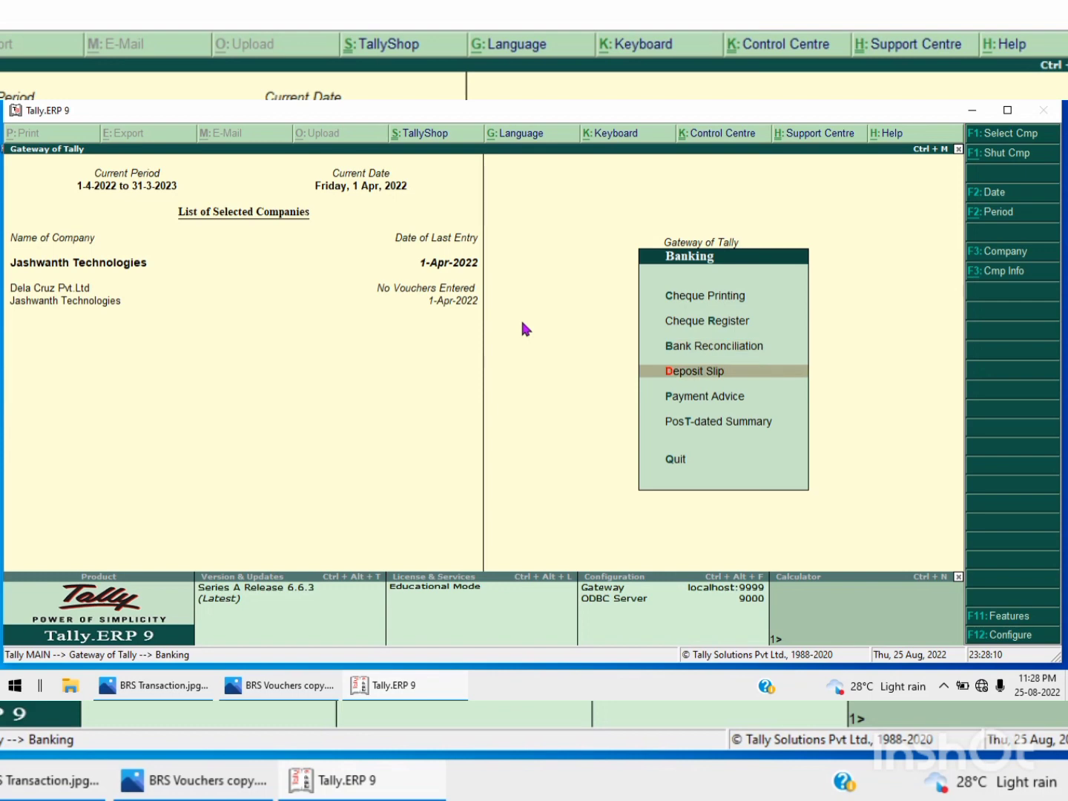
key("Return")
key("Return")
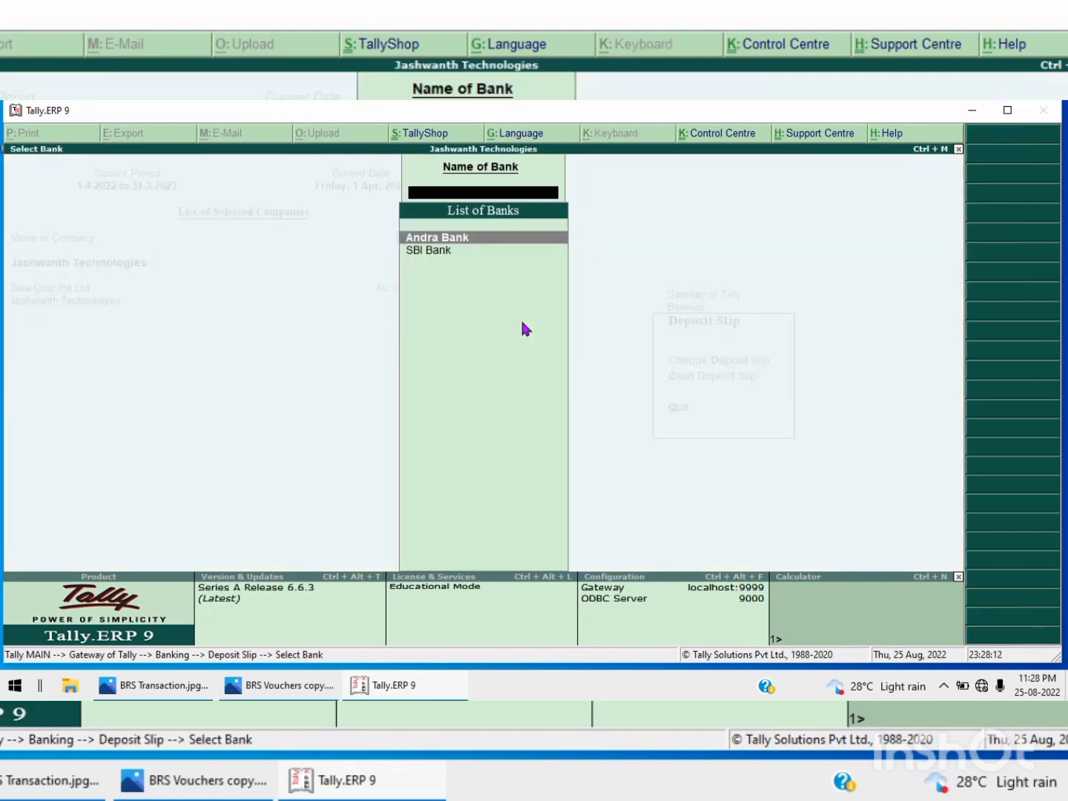
key("Return")
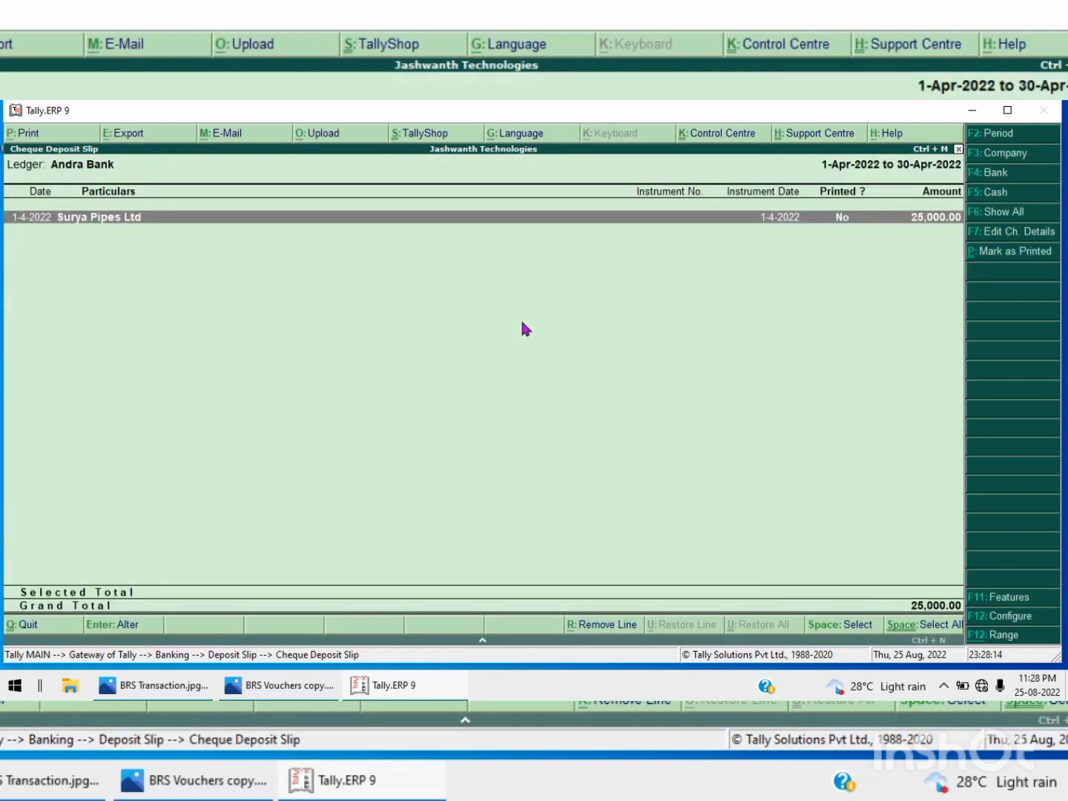
key("Return")
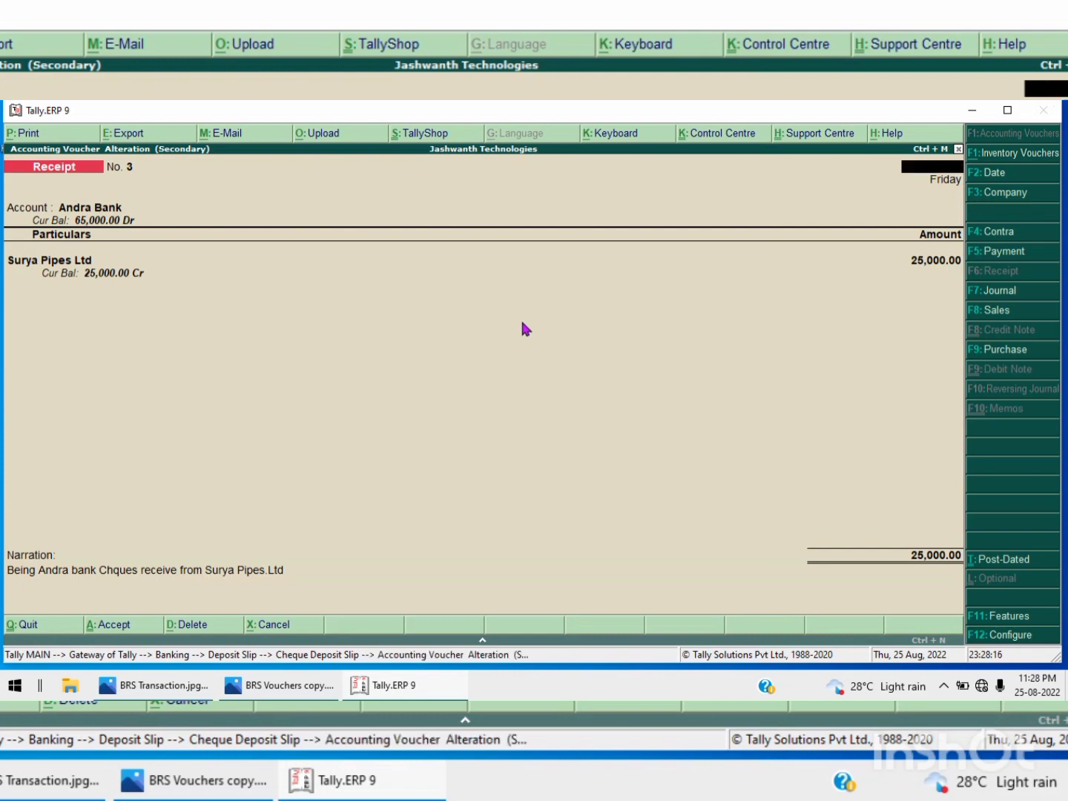
key("Escape")
key("Return")
key("Escape")
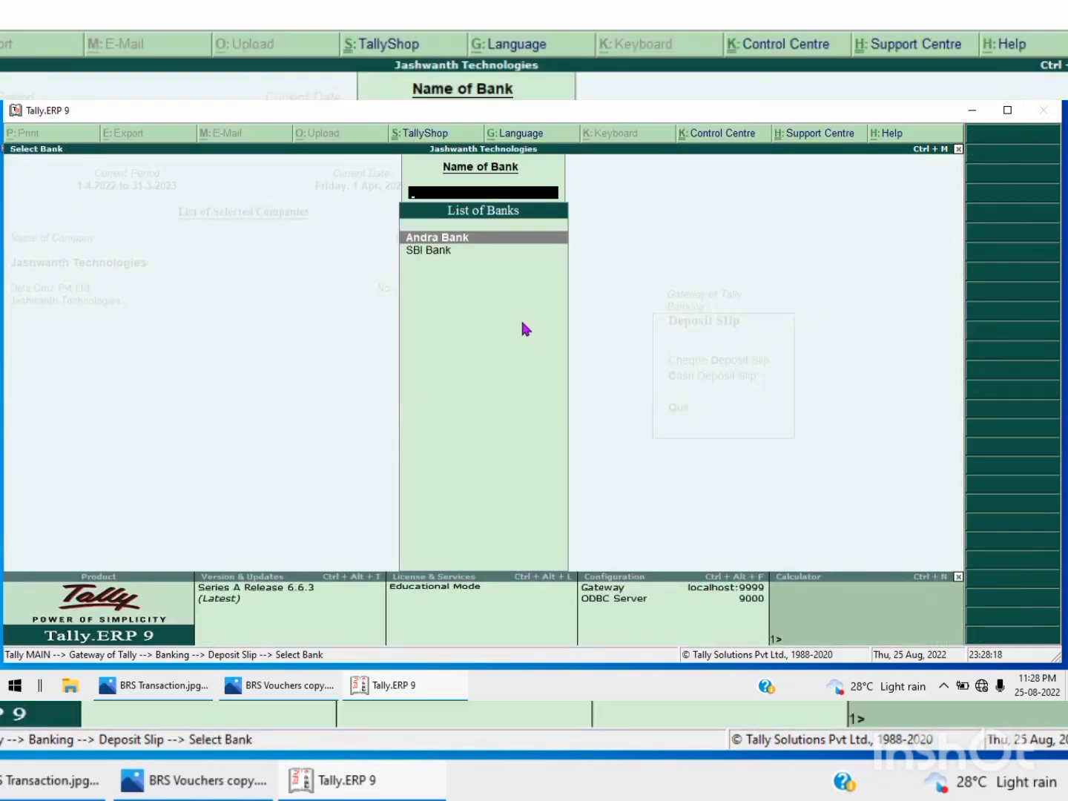
key("Escape")
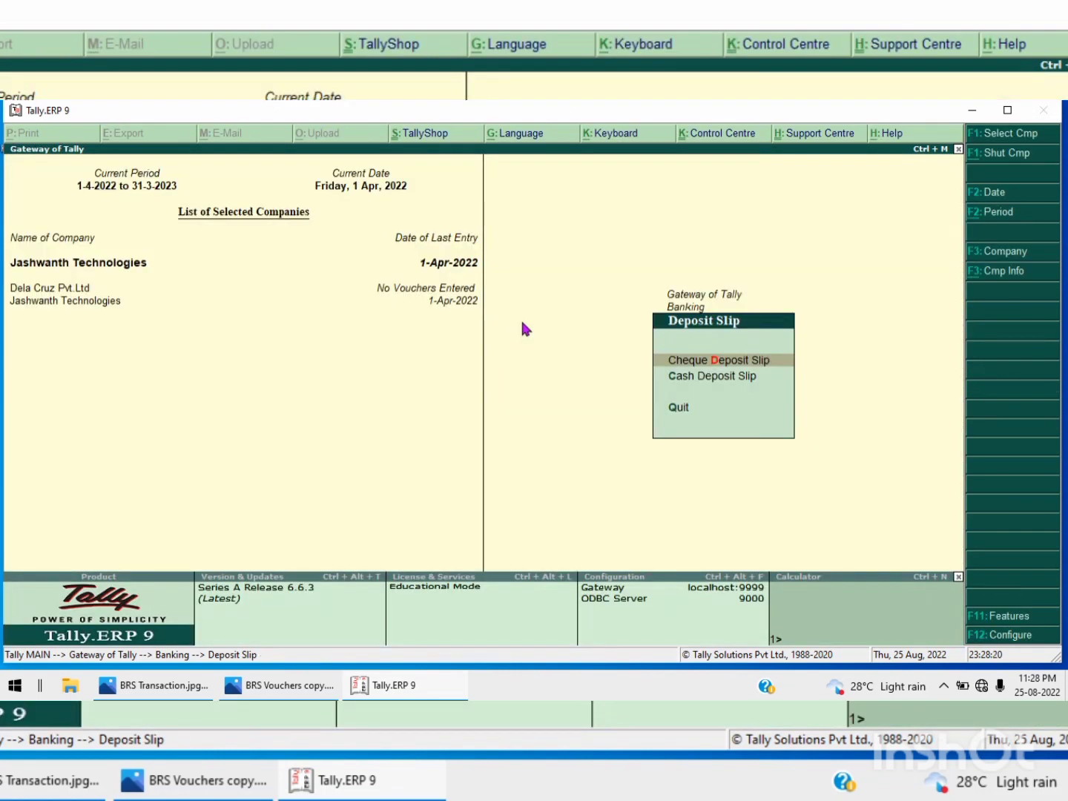
Review the cash deposit slip for Andra Bank.
key("Down")
key("Return")
key("Return")
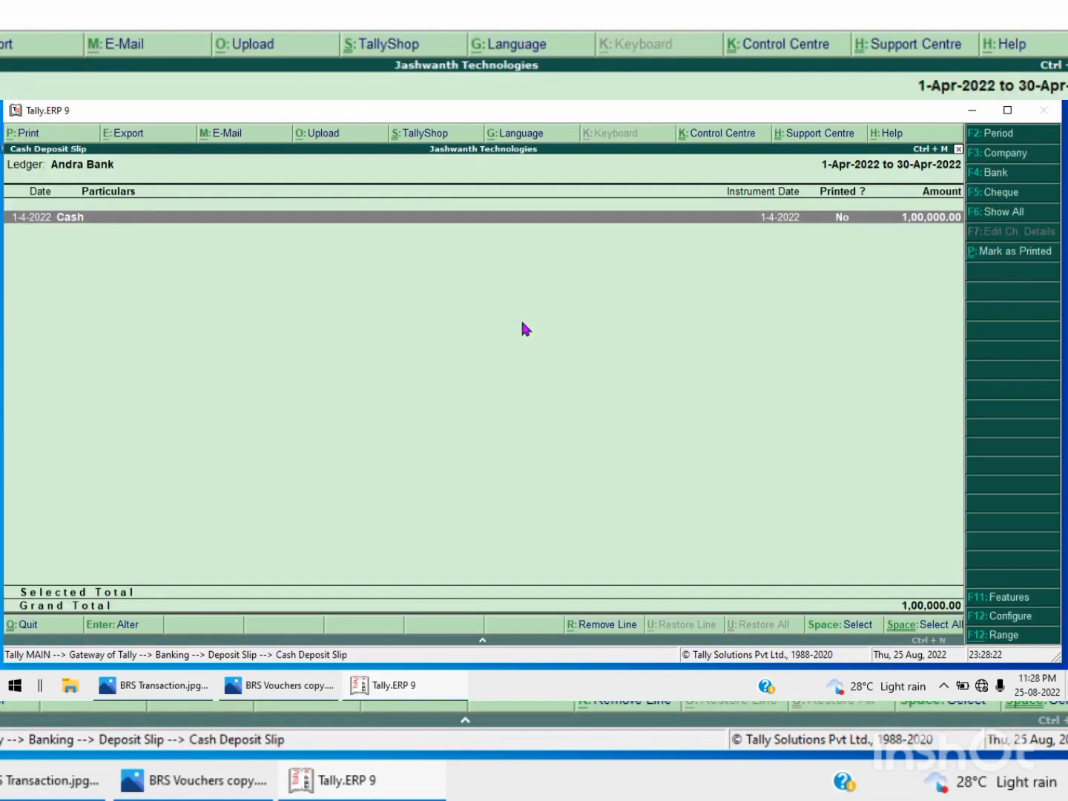
key("Escape")
key("Escape")
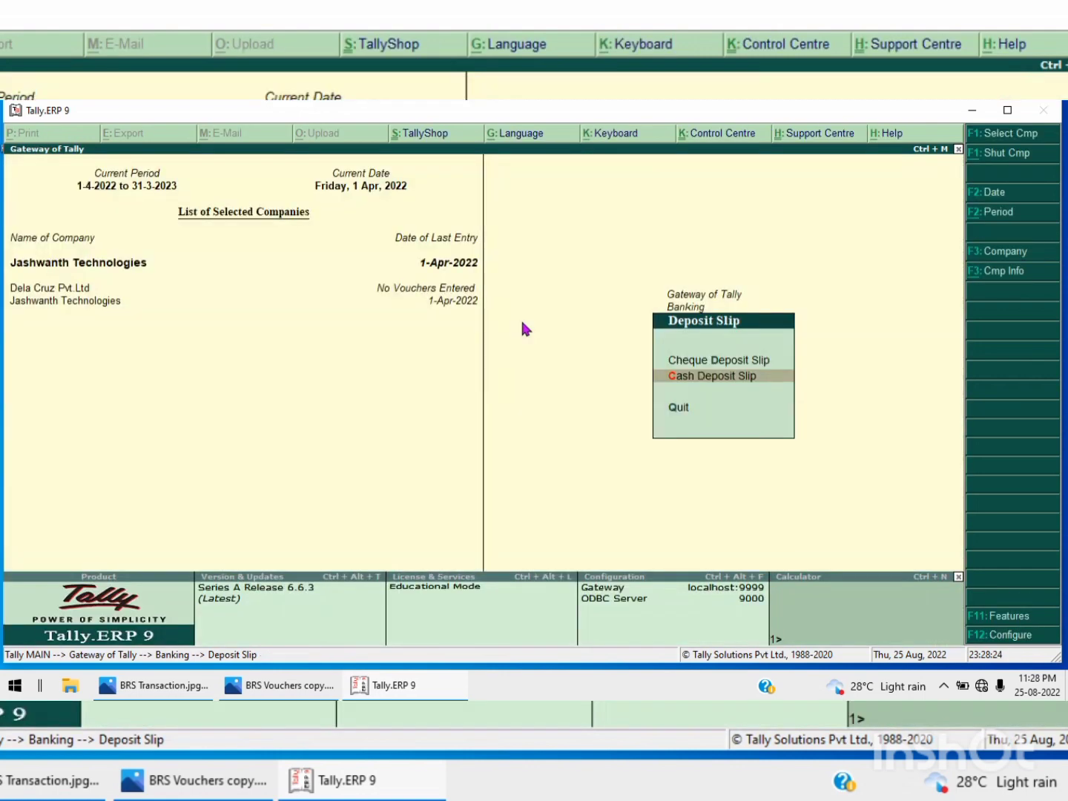
key("Escape")
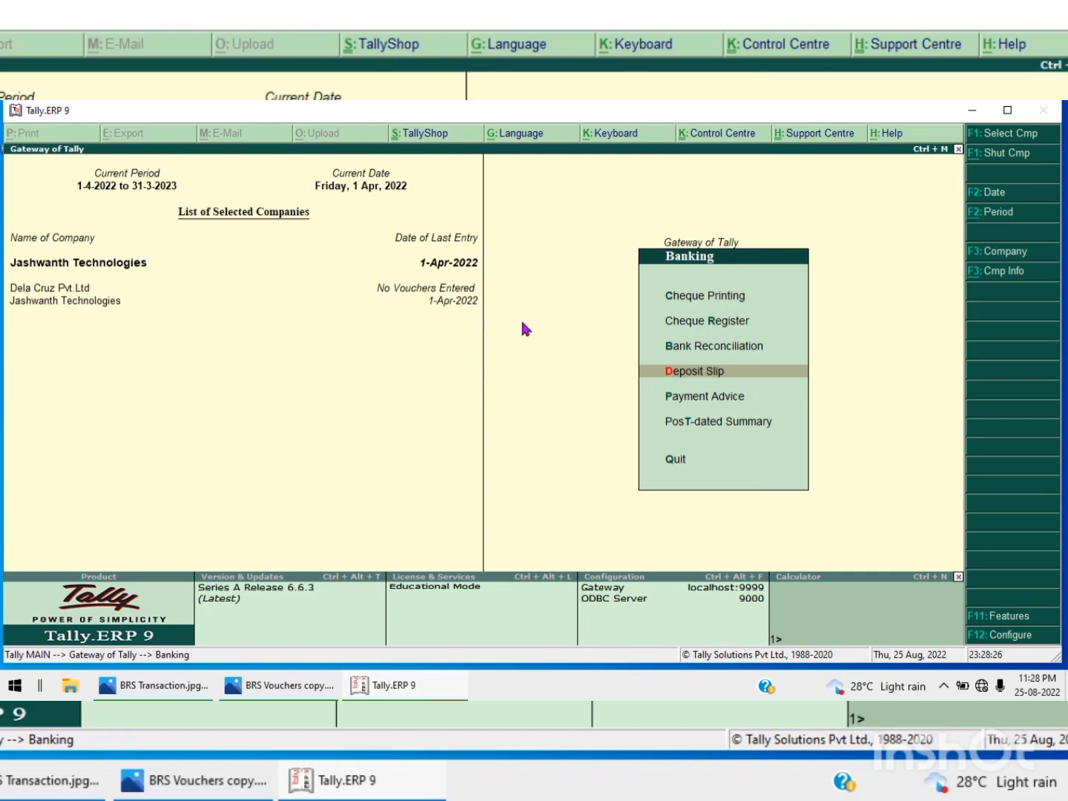
Review the Payment Advice report for all items and return to the Gateway of Tally.
key("Down")
key("Return")
key("Return")
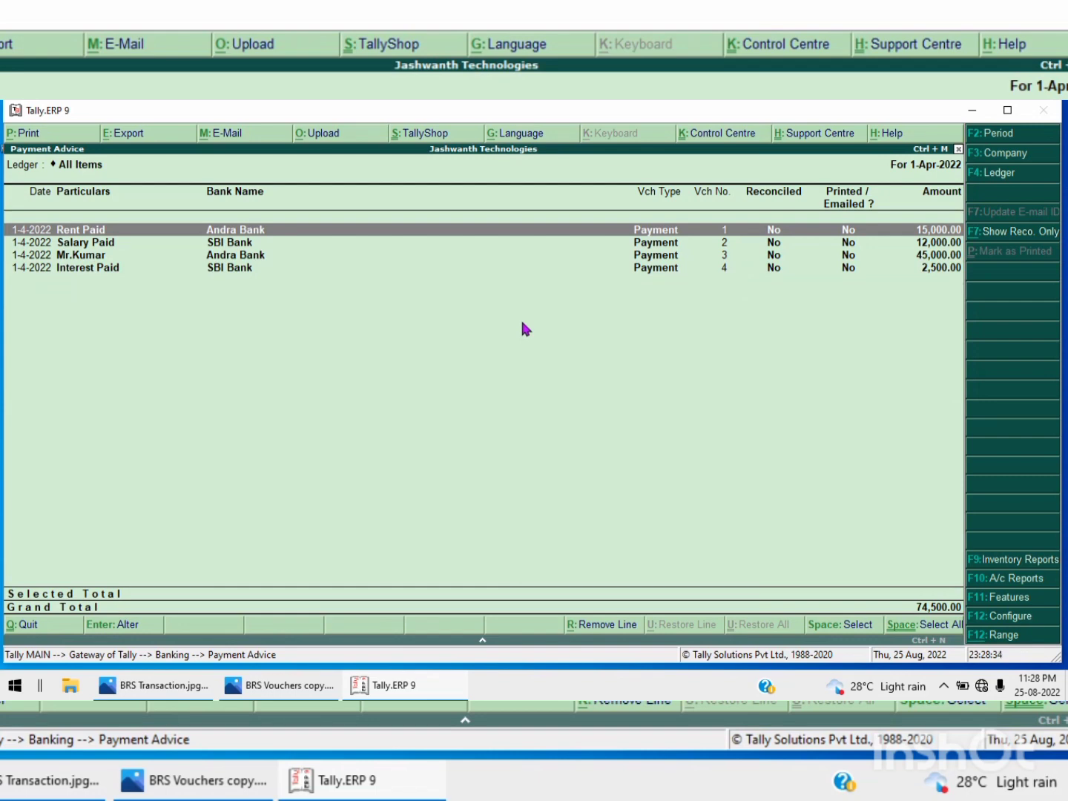
key("Escape")
key("Escape")
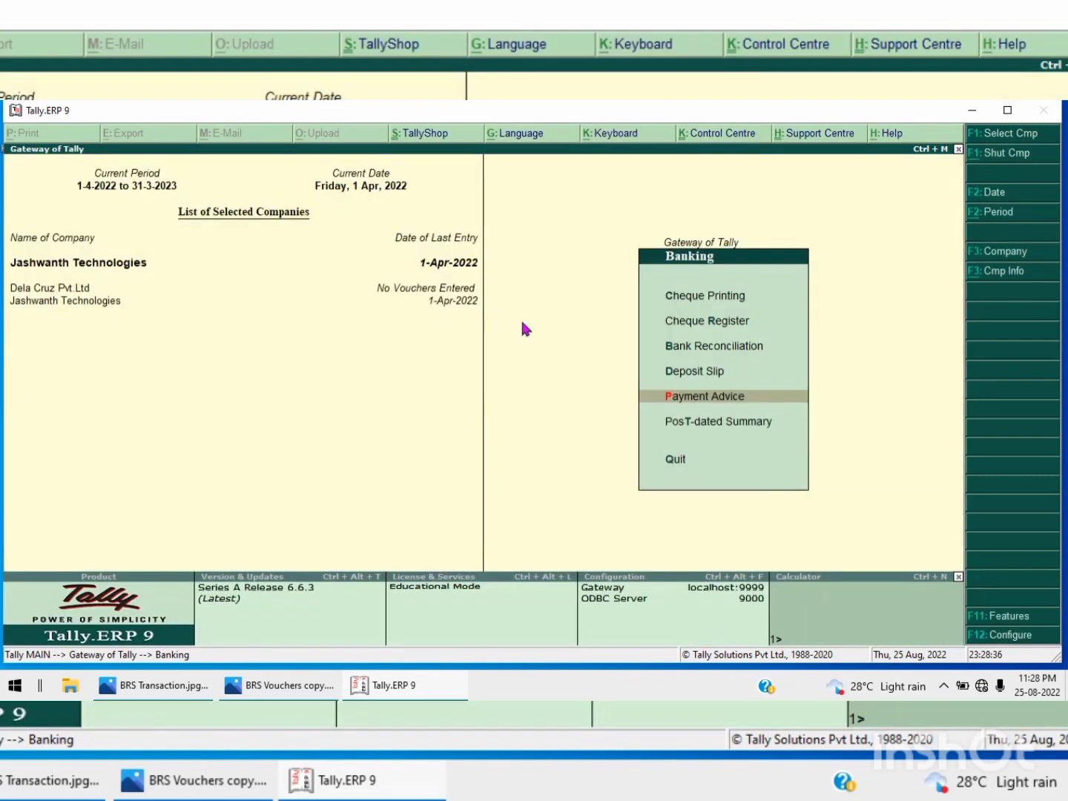
key("Escape")
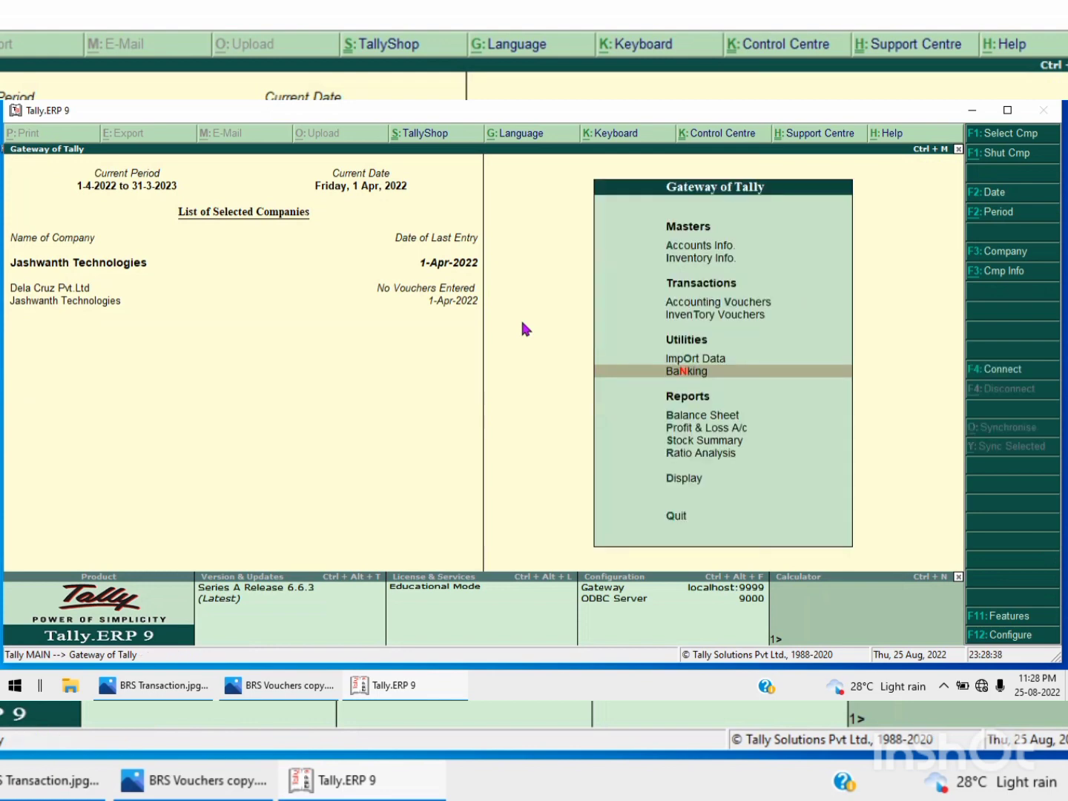
key("Return")
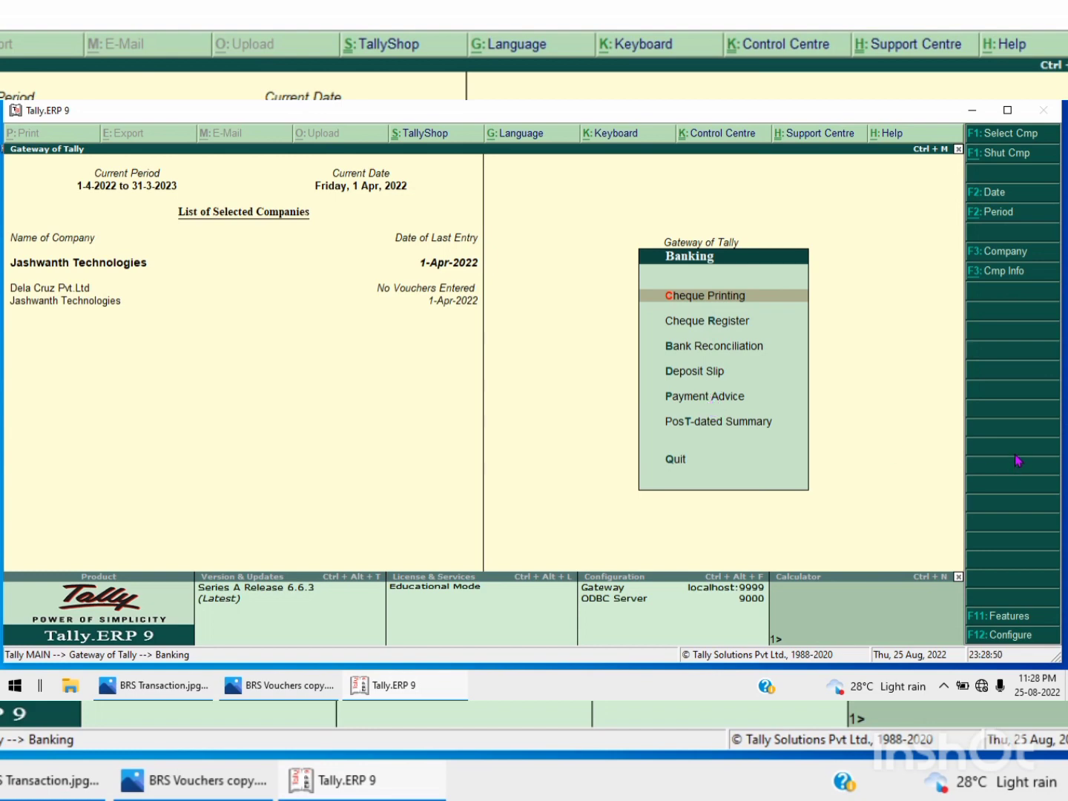
key("Return")
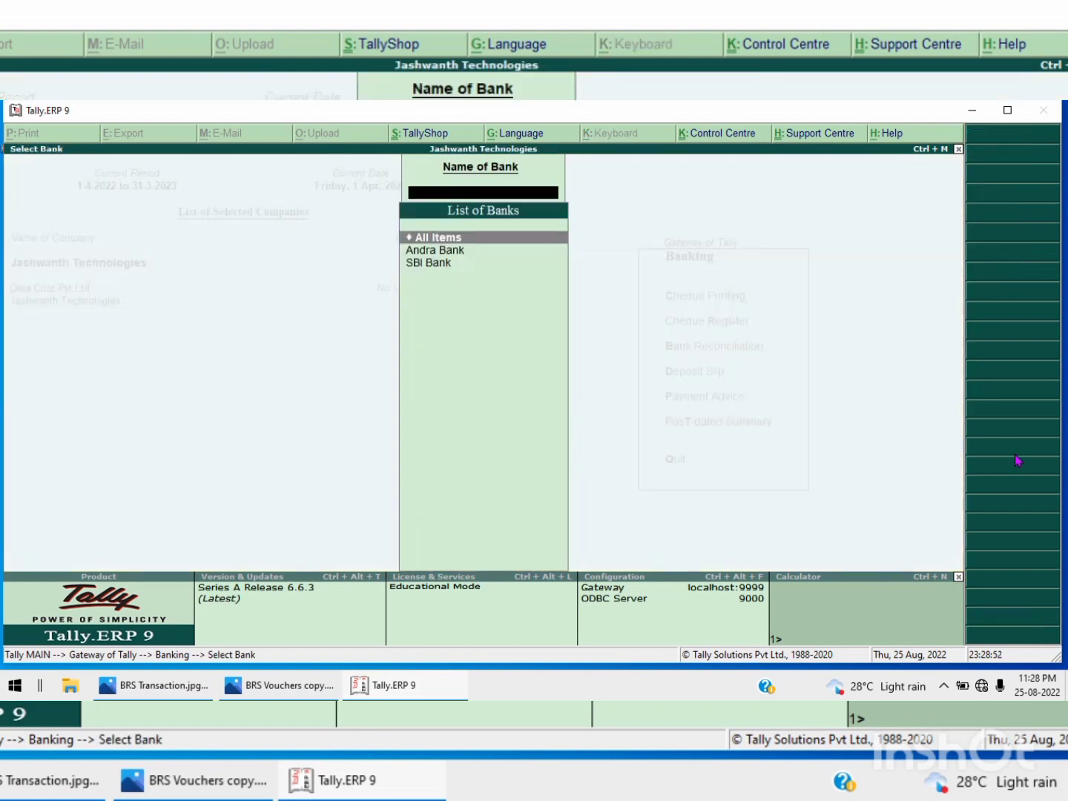
key("Escape")
key("Escape")
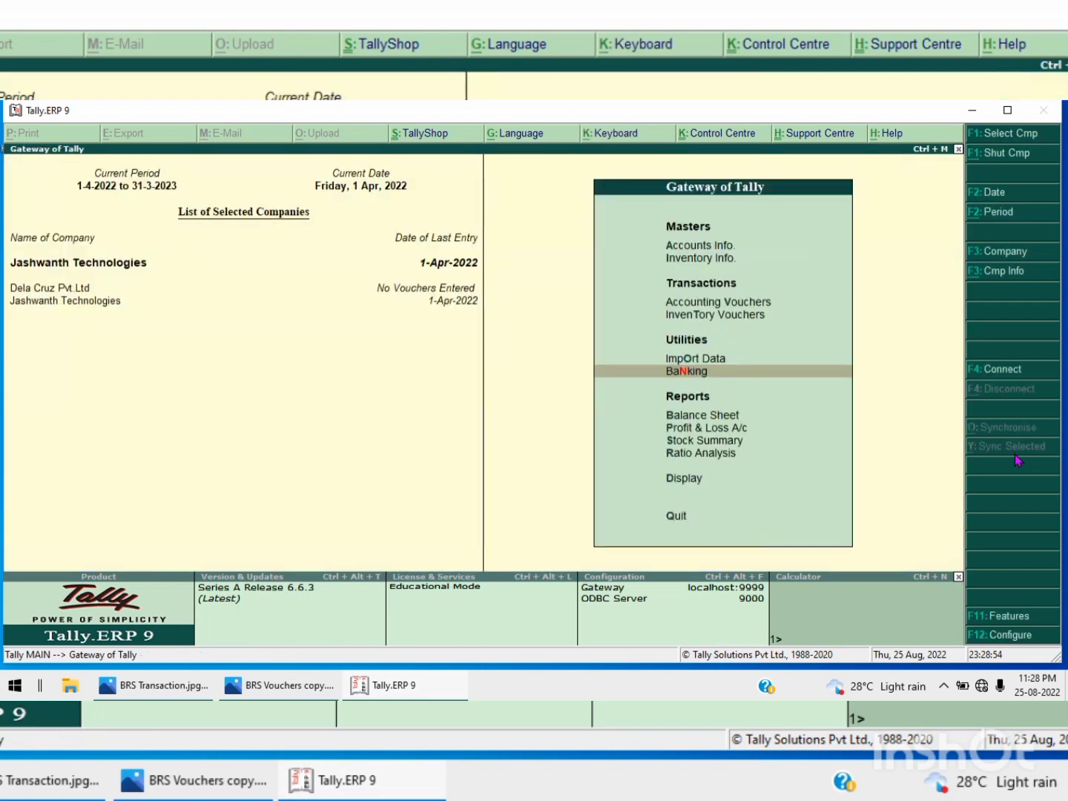